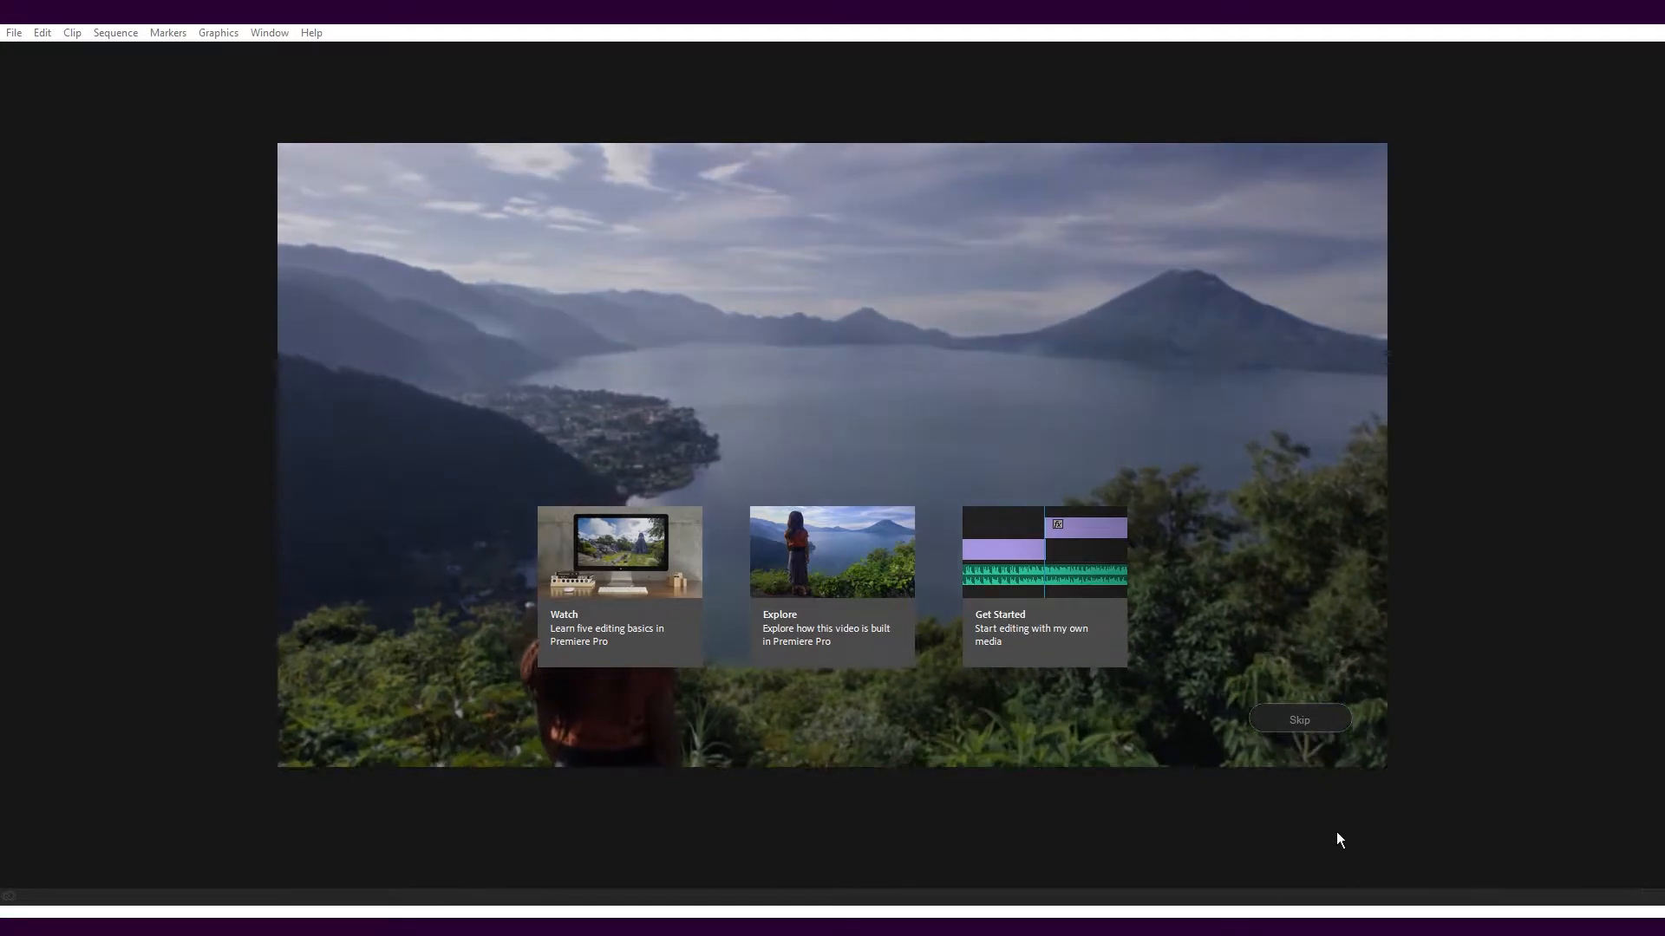
Skip the welcome screen and create a new project named "Test Project" with the default settings
click(1293, 723)
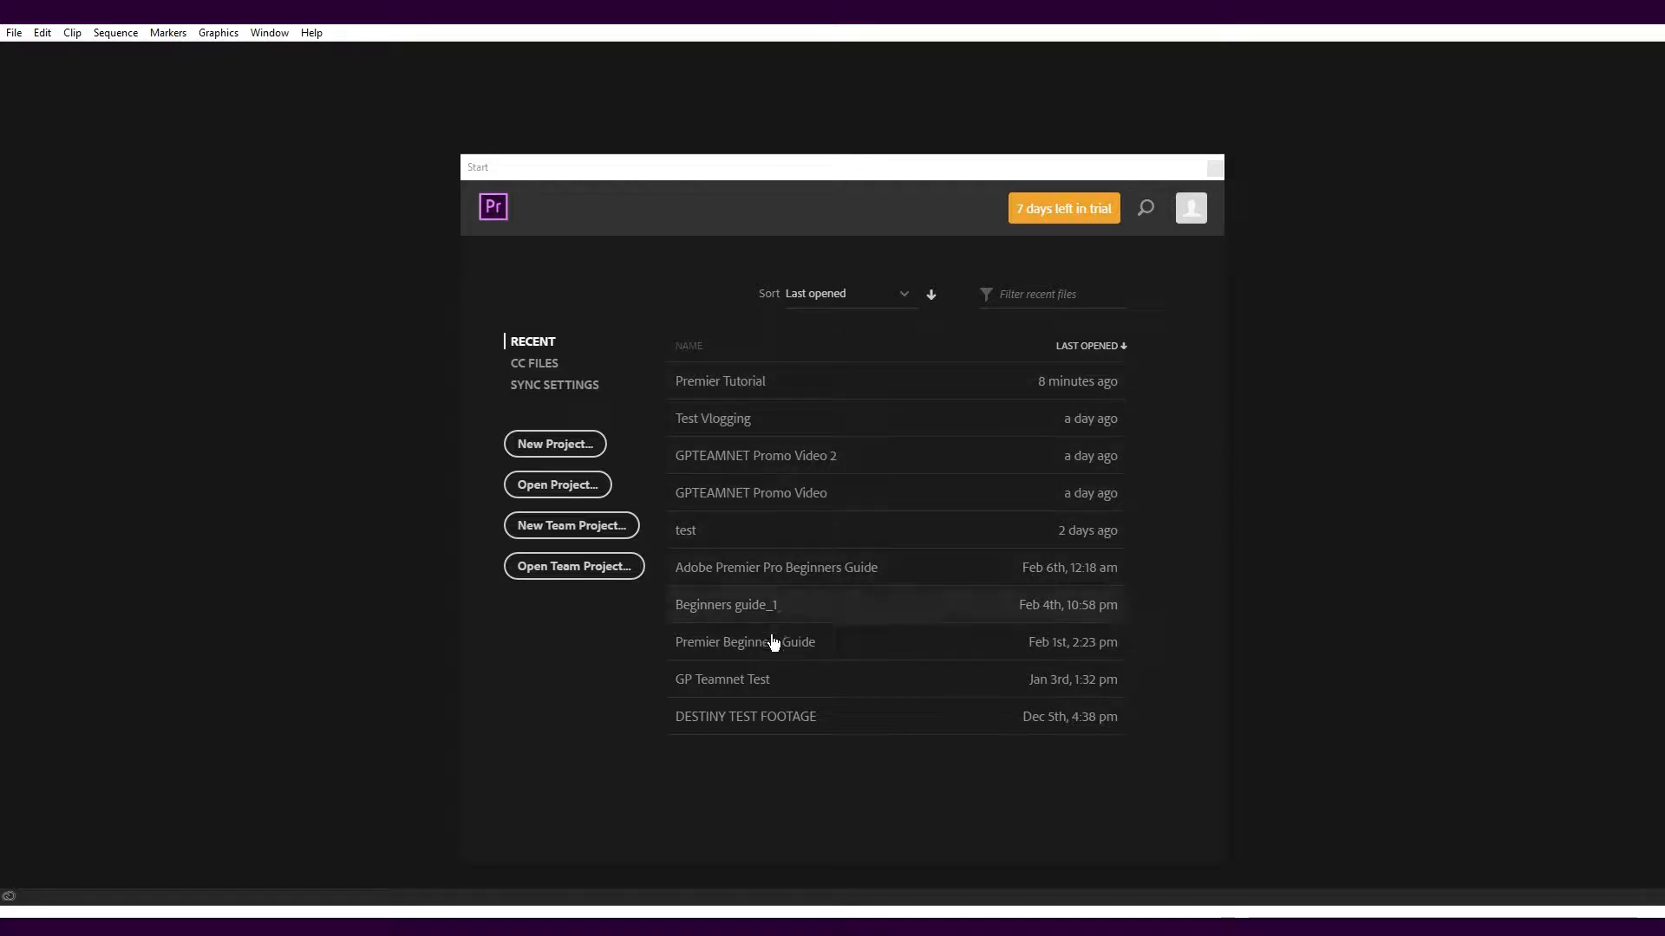
click(544, 447)
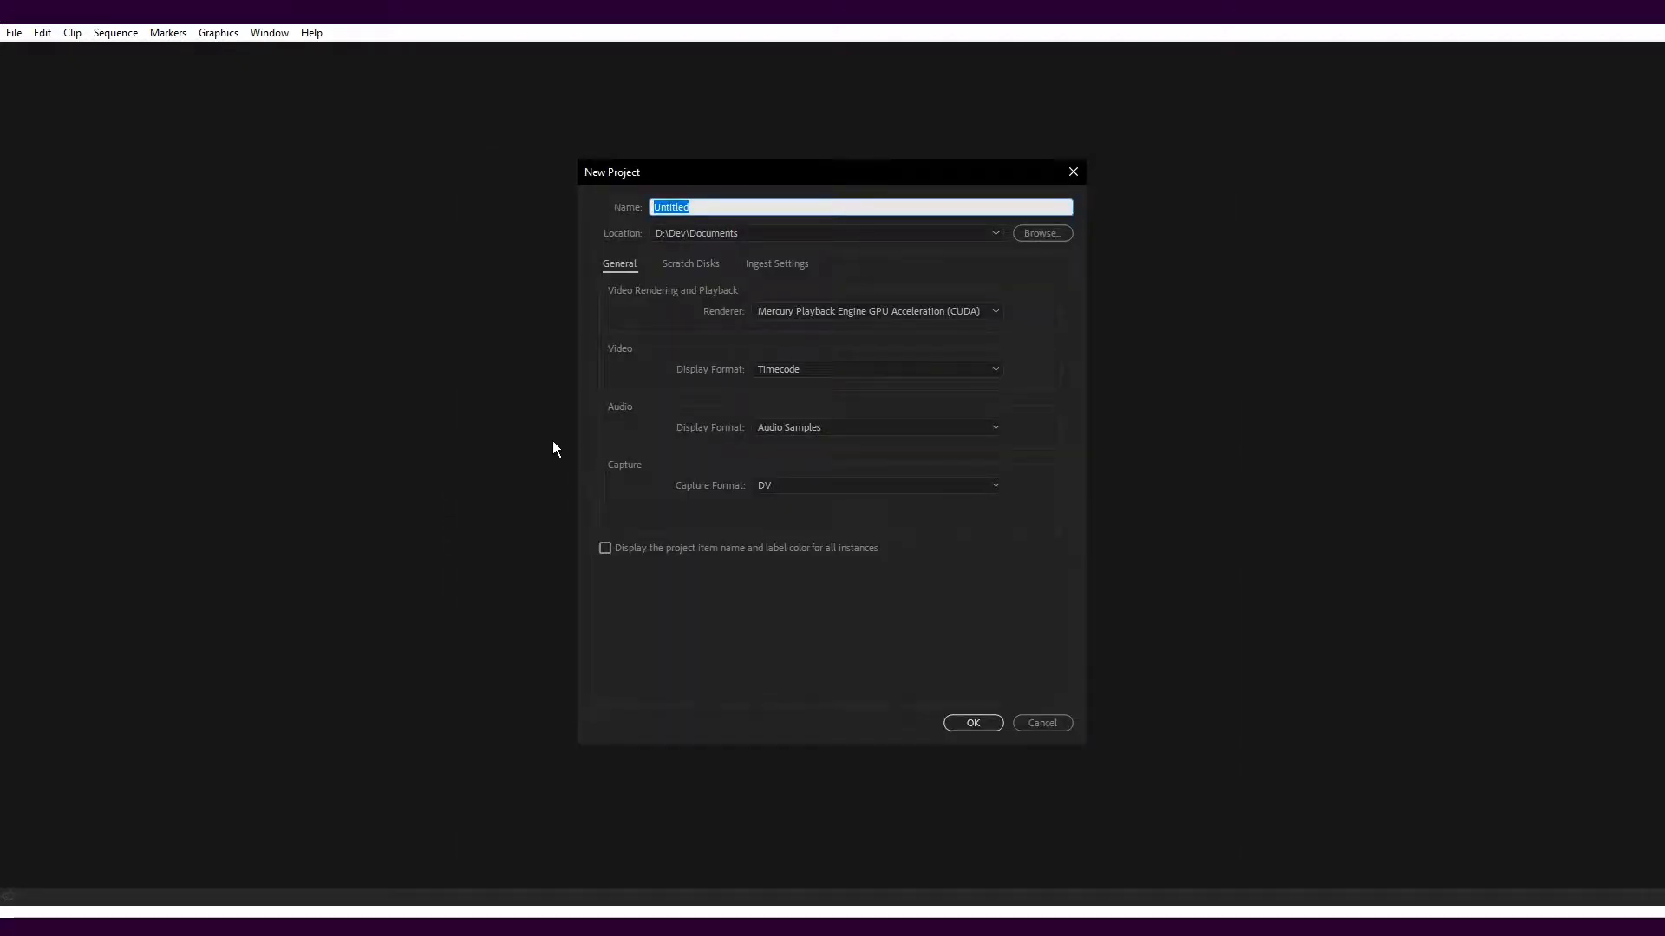
text(Test Por)
key(BackSpace)
key(BackSpace)
text(roject)
click(964, 726)
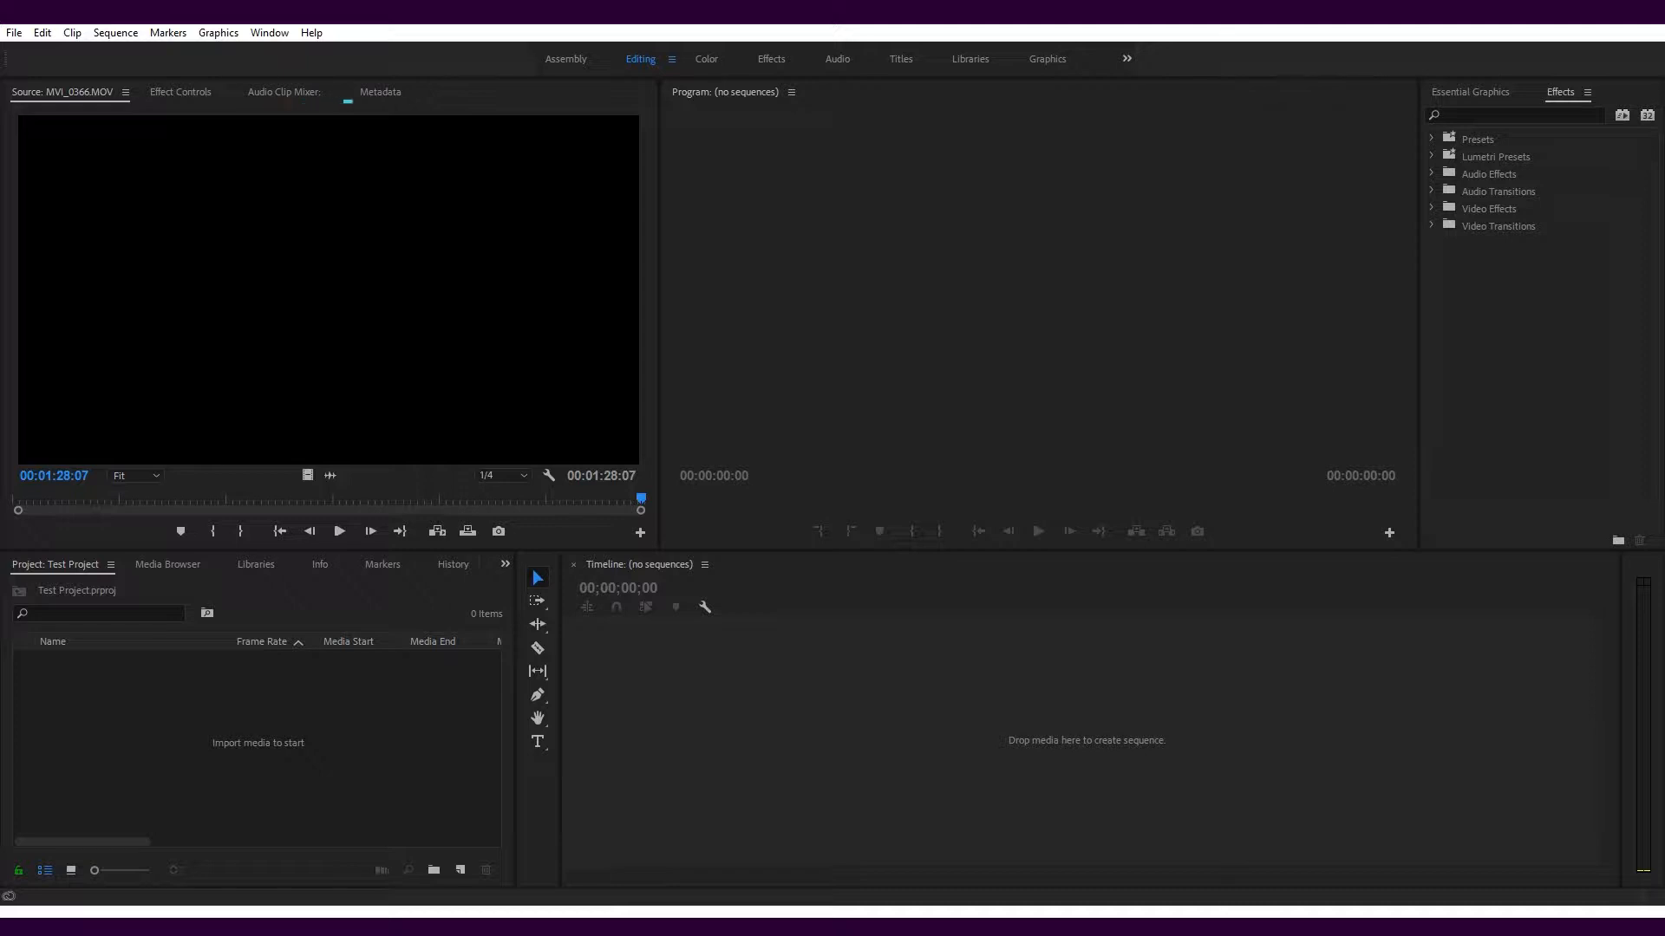
Examine the source clip, its audio mixer and its metadata, and scrub the MVI_0366 sequence to 00:00:51:10
mouse_move(641, 501)
mouse_down()
mouse_move(357, 500)
mouse_move(611, 511)
mouse_up()
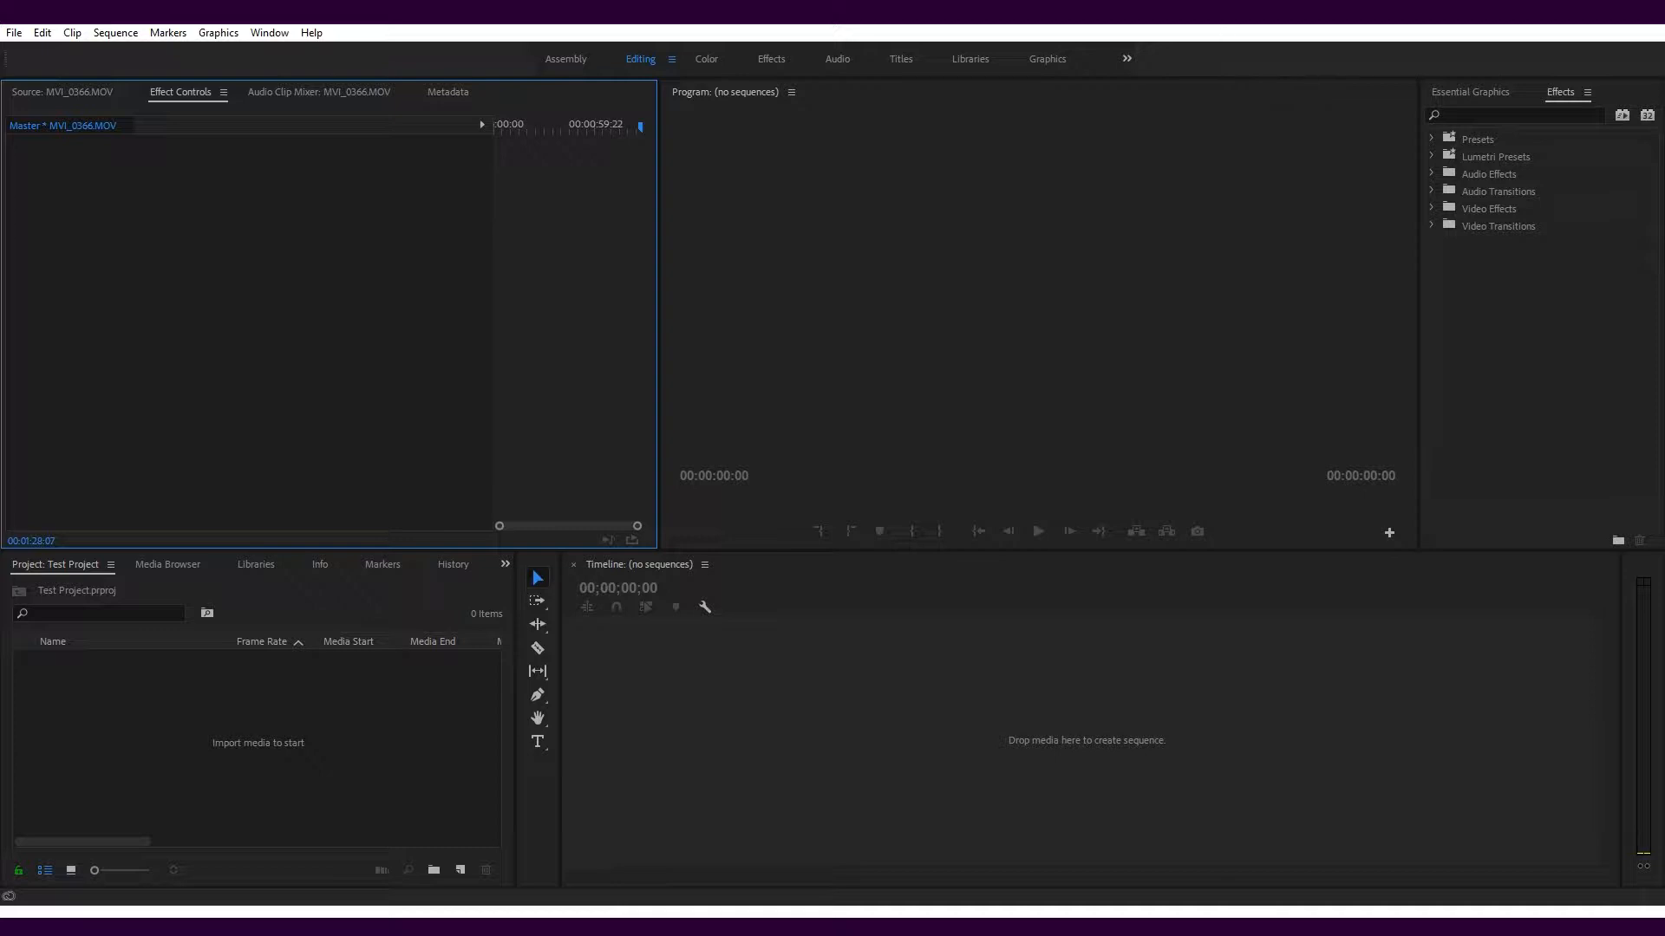
key(shift+9)
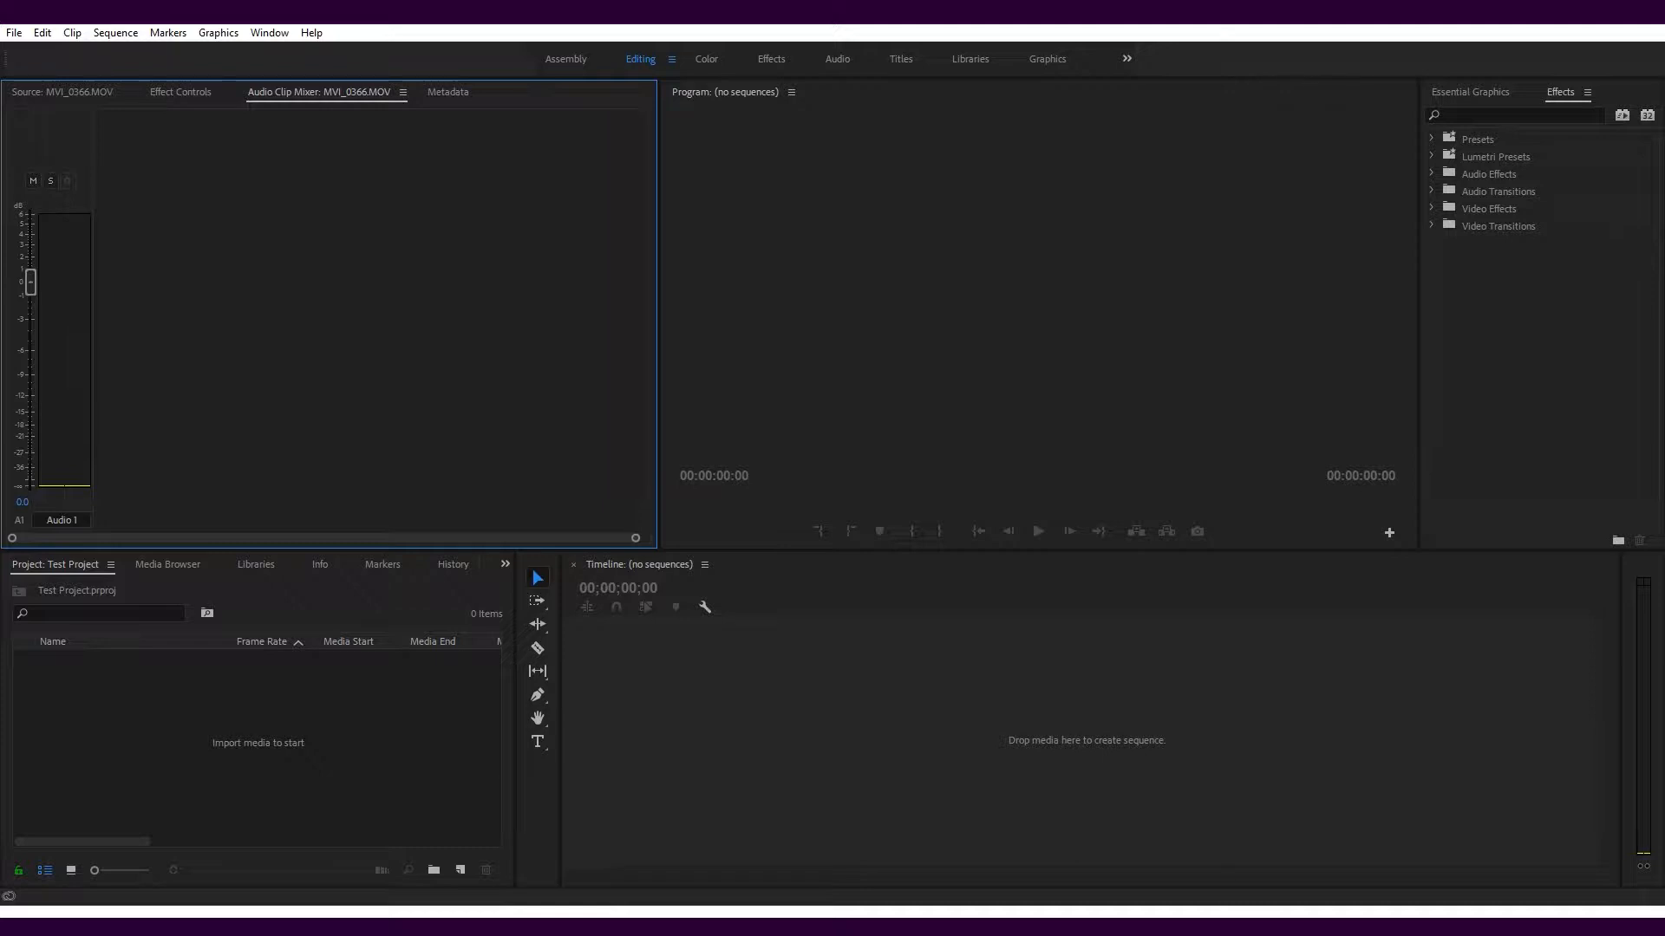
click(449, 92)
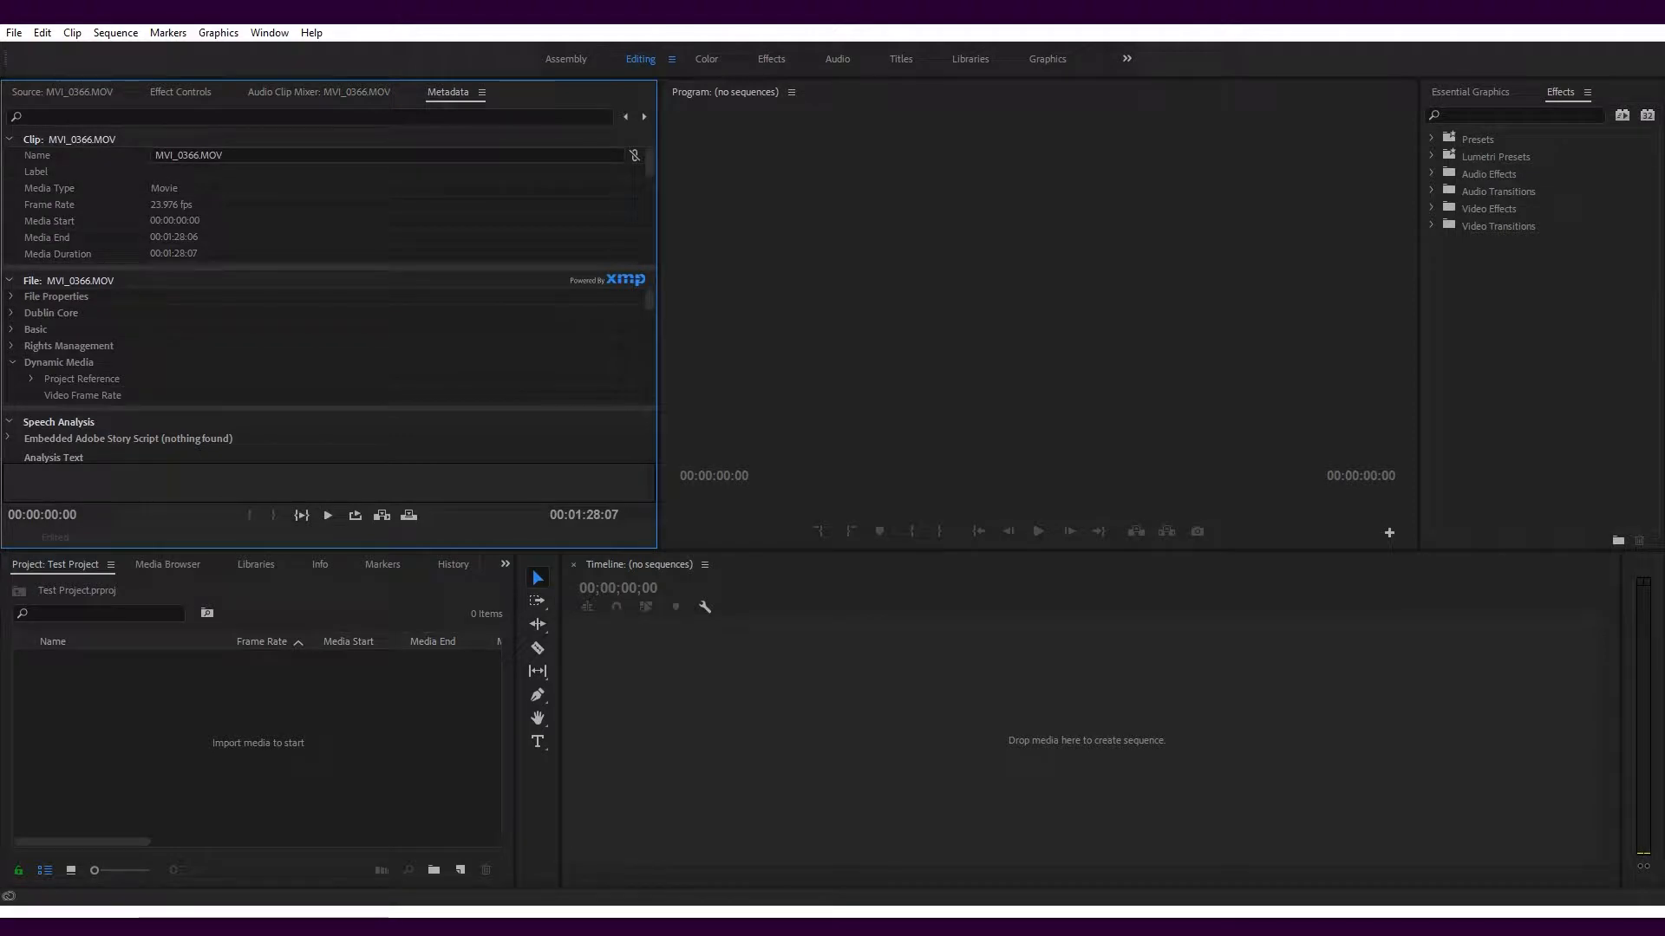
click(725, 92)
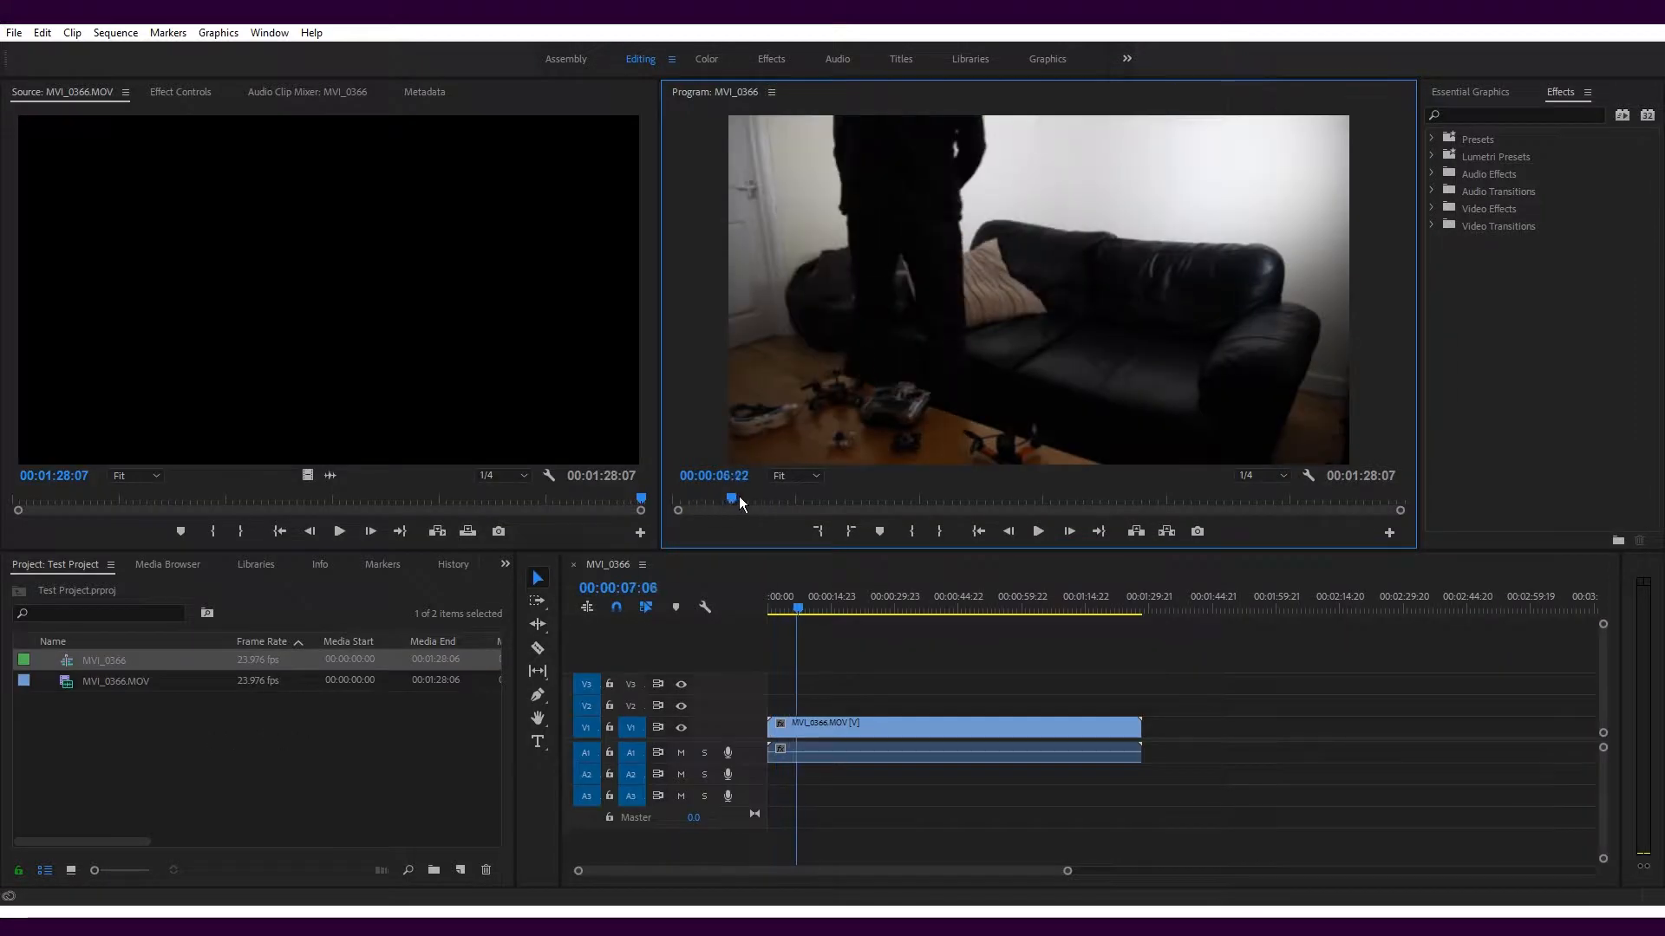
drag(739, 496, 1099, 496)
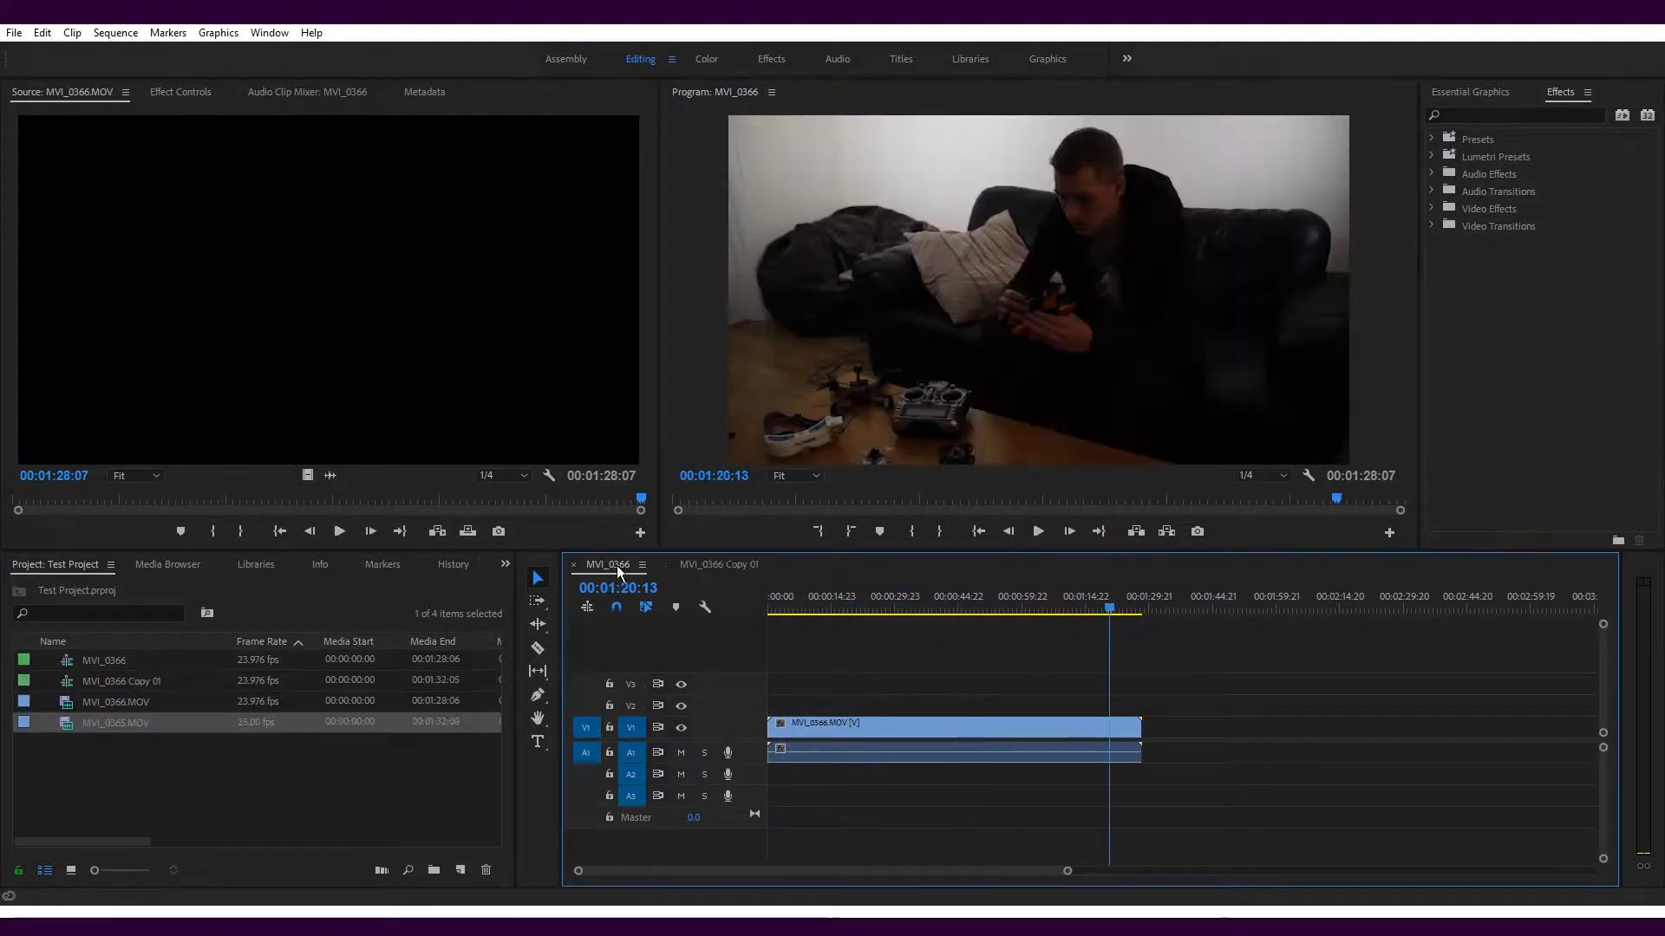
Switch between the MVI_0366 and MVI_0366 Copy 01 sequences in the timeline to view each one
click(710, 565)
click(614, 569)
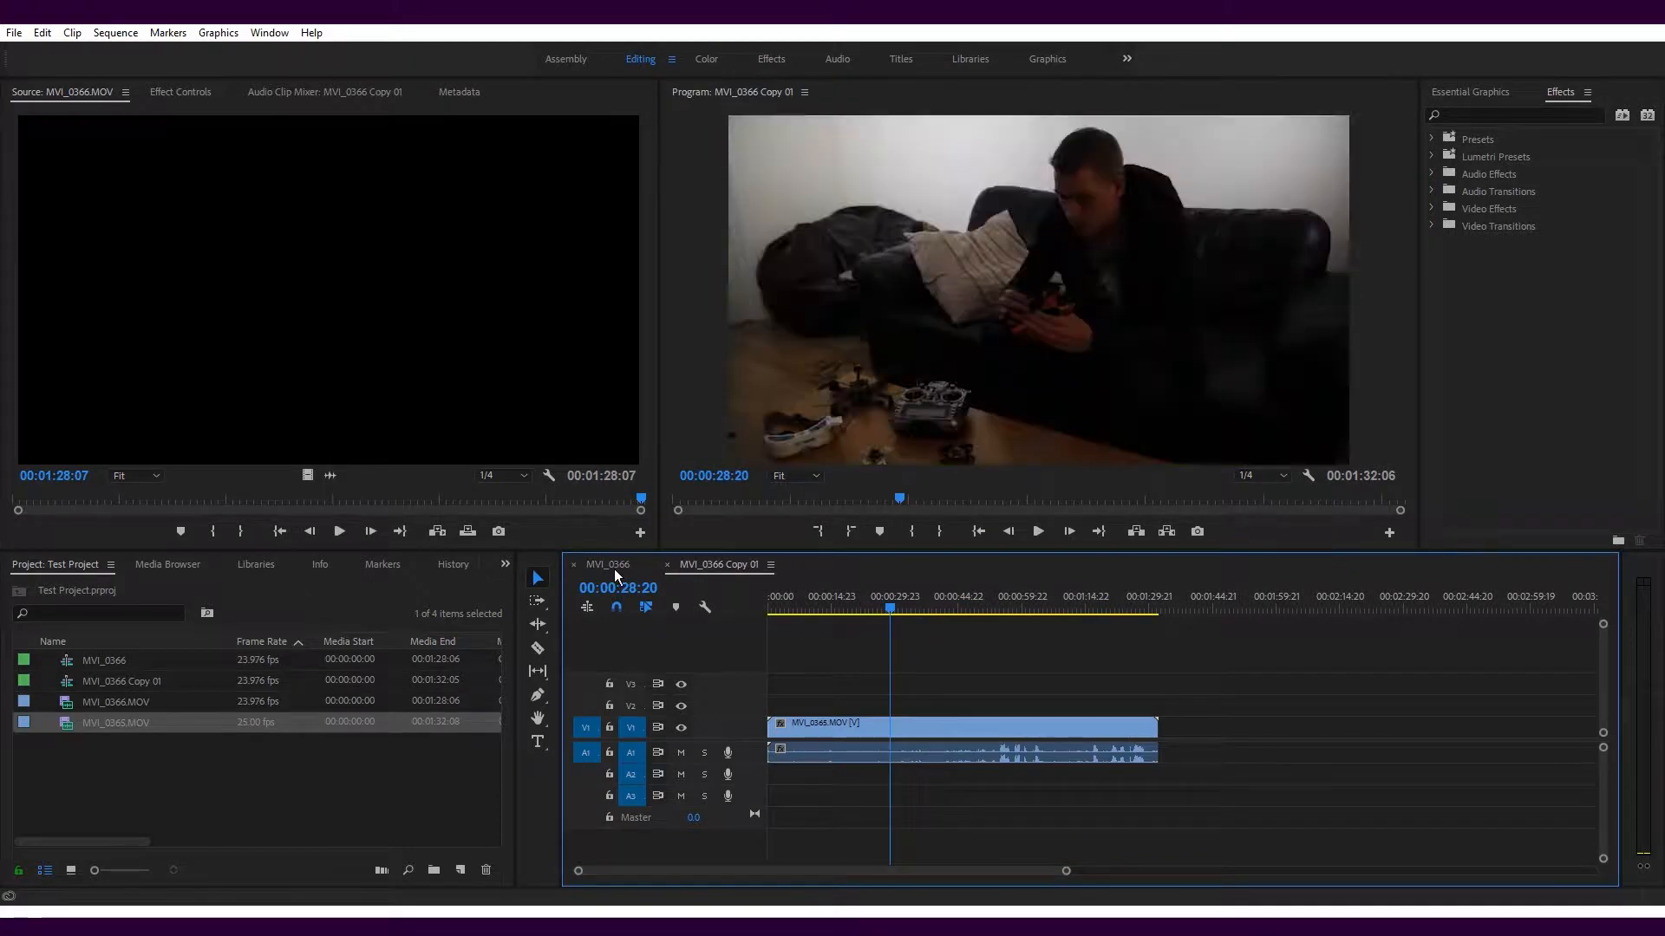
click(695, 569)
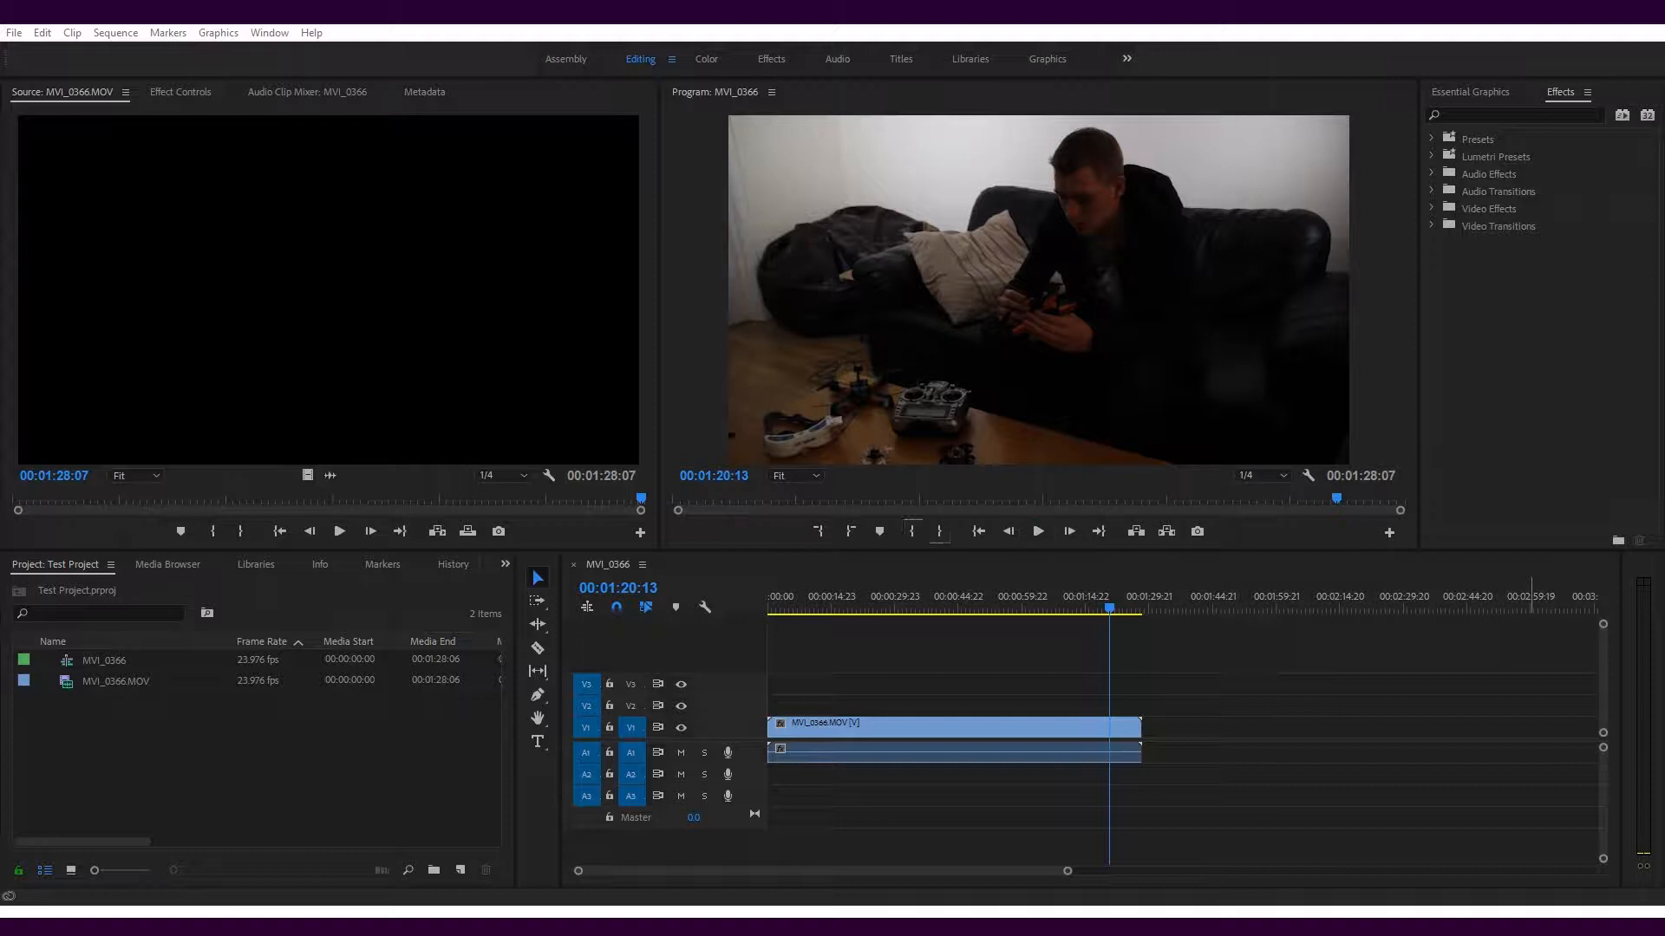
Mark an in point early in the MVI_0366 sequence and an out point at 00:01:10:23, and clear both marks
click(794, 499)
click(911, 531)
click(1257, 498)
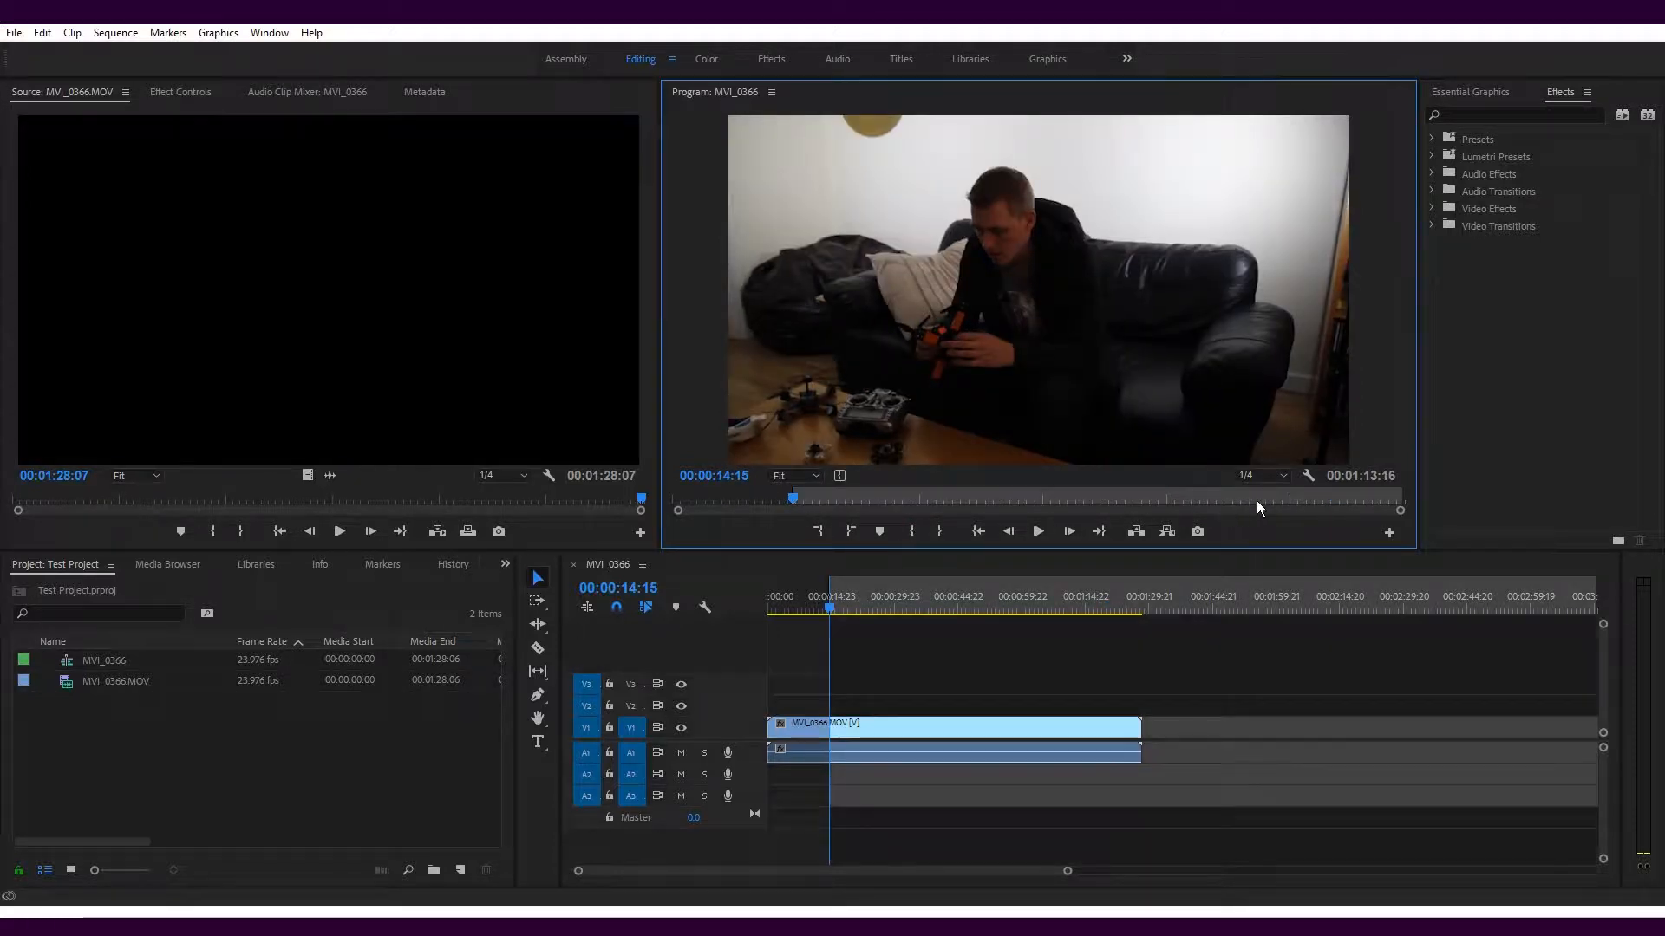
click(935, 532)
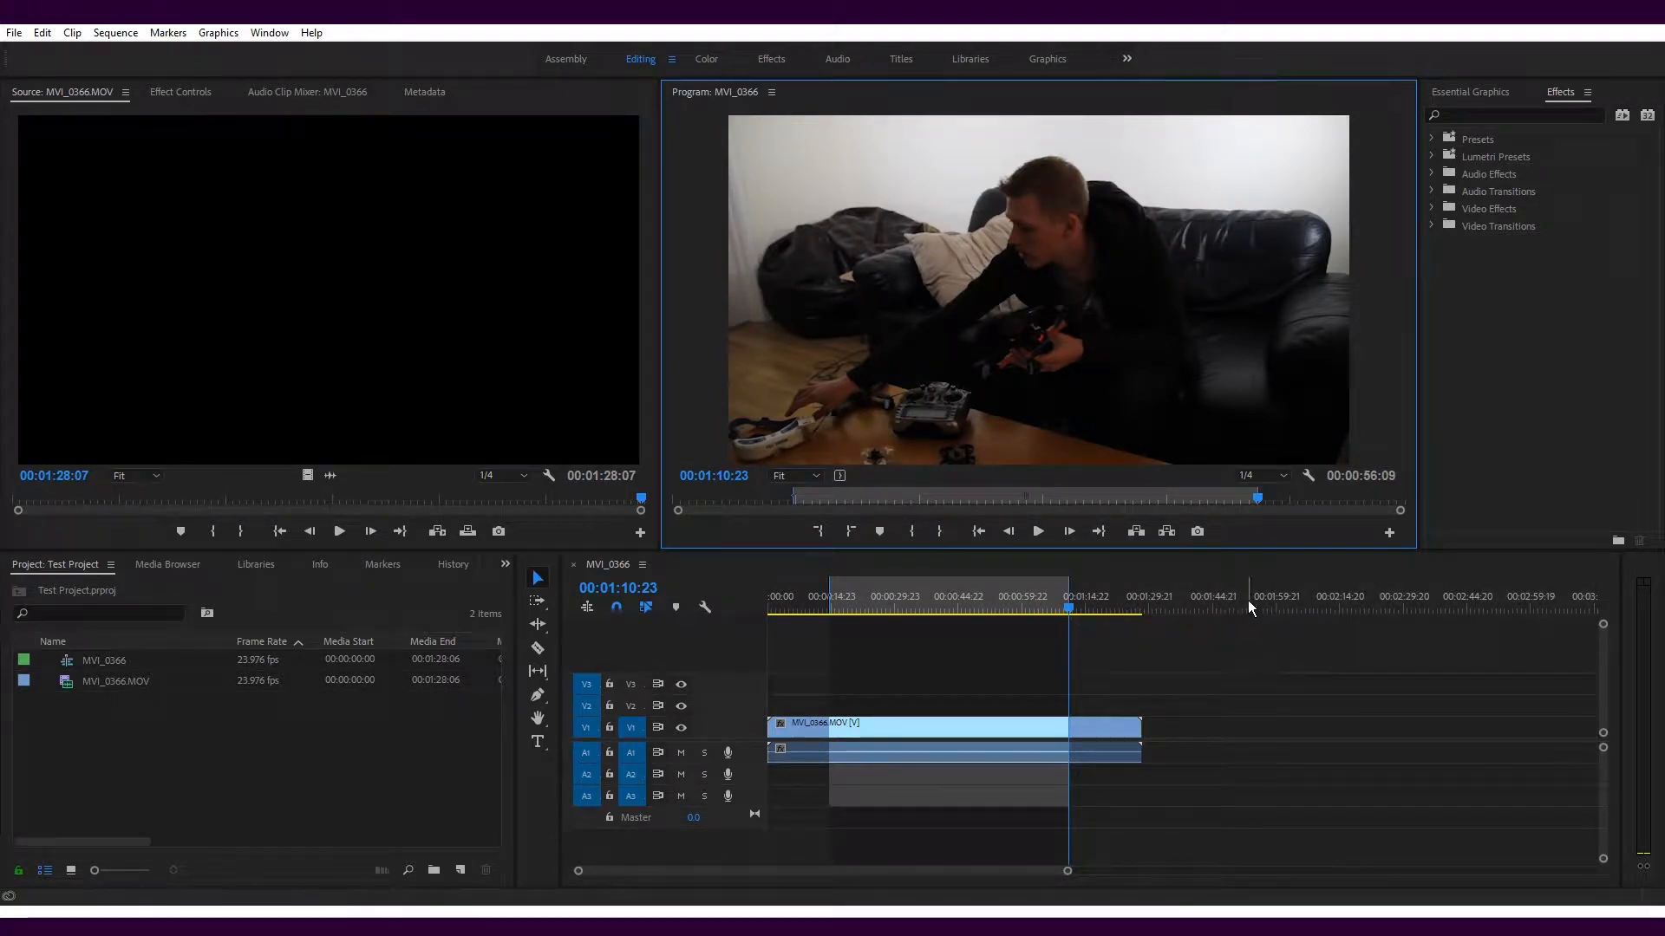
key(ctrl+shift+x)
Apply an effect from the Video Effects category to the MVI_0366.MOV clip in the timeline
key(shift+7)
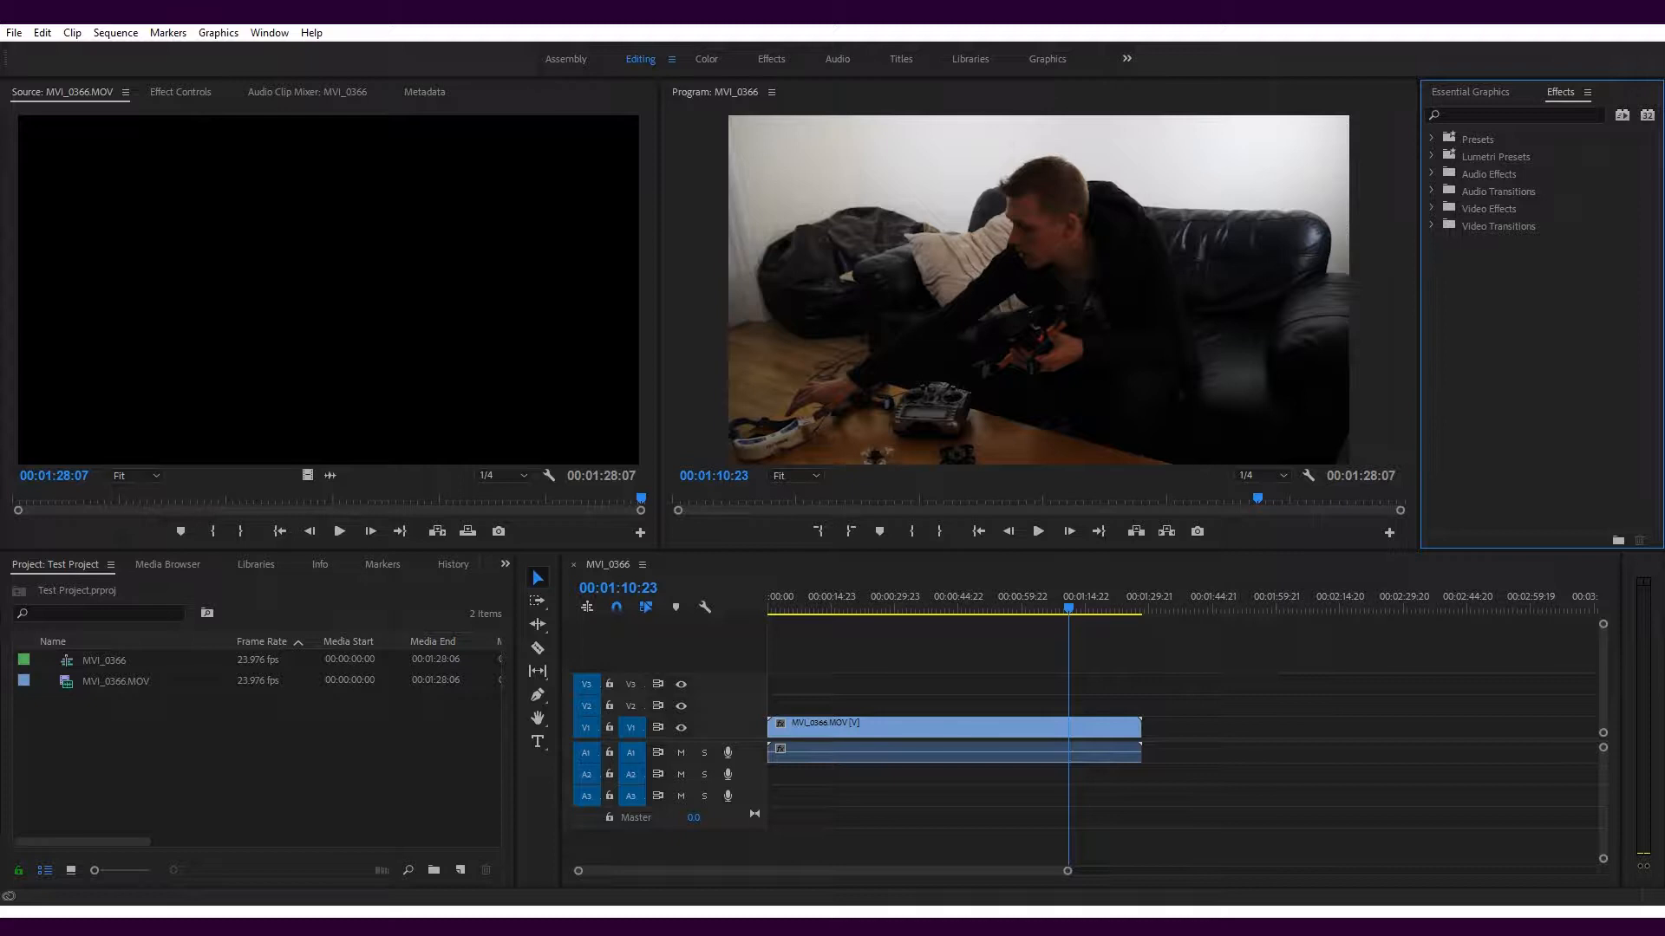
click(1432, 208)
click(1442, 243)
drag(1507, 261, 1056, 731)
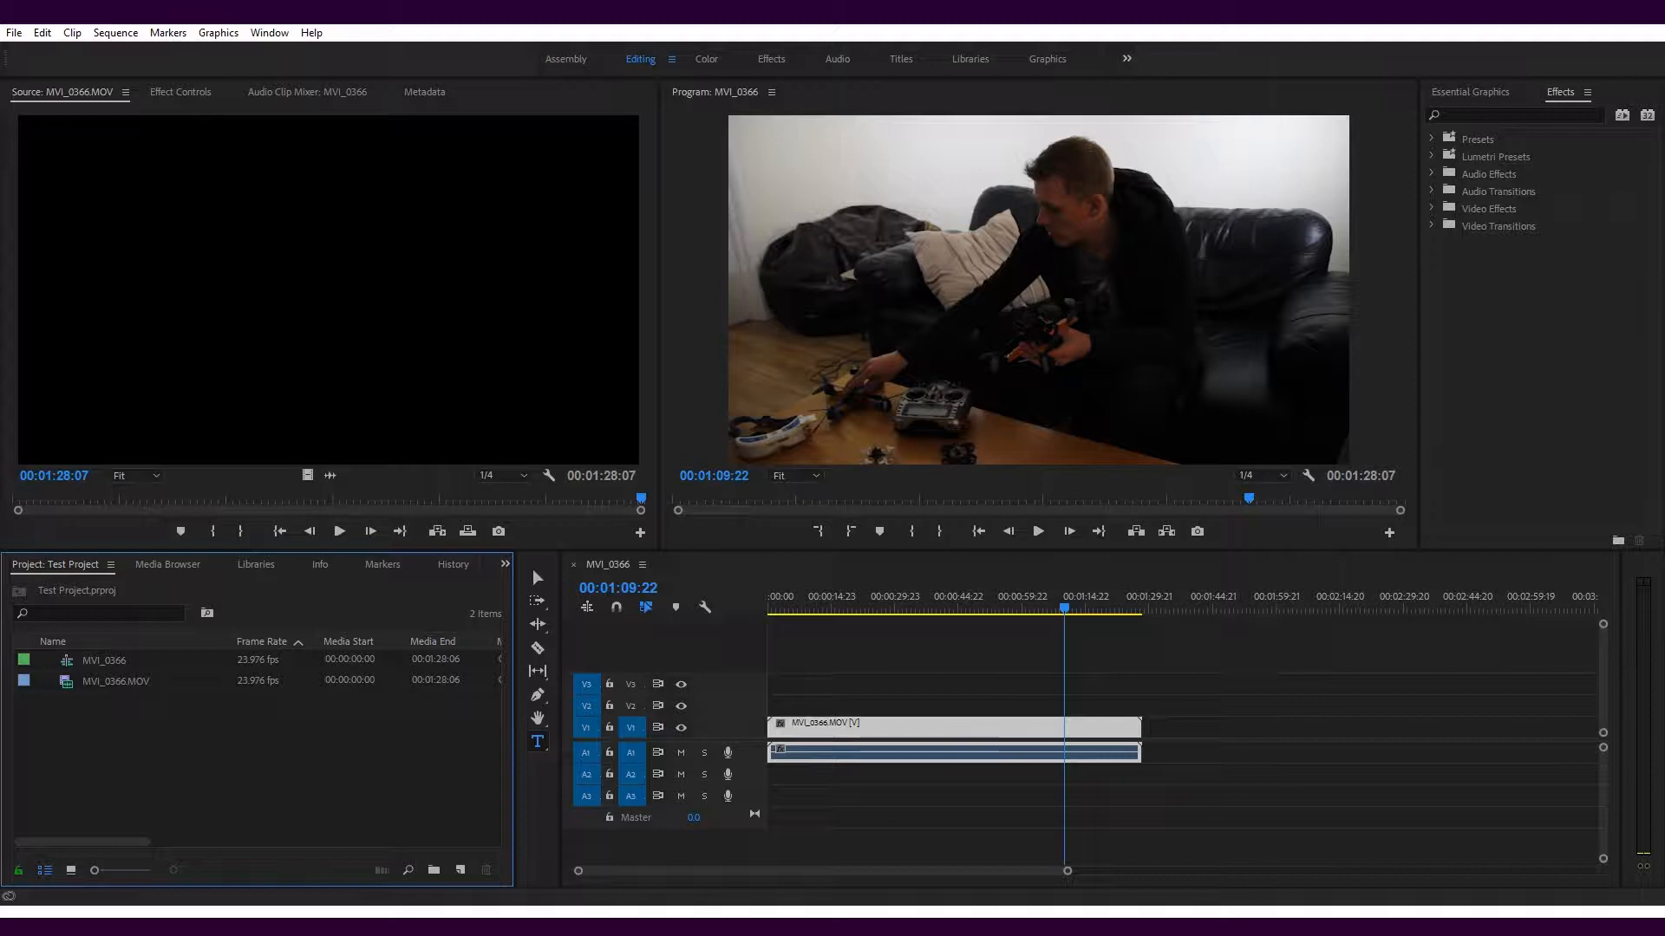
Add MVI_0366.MOV from the Interview folder to the timeline after the existing clip, and import the file into the project
click(168, 564)
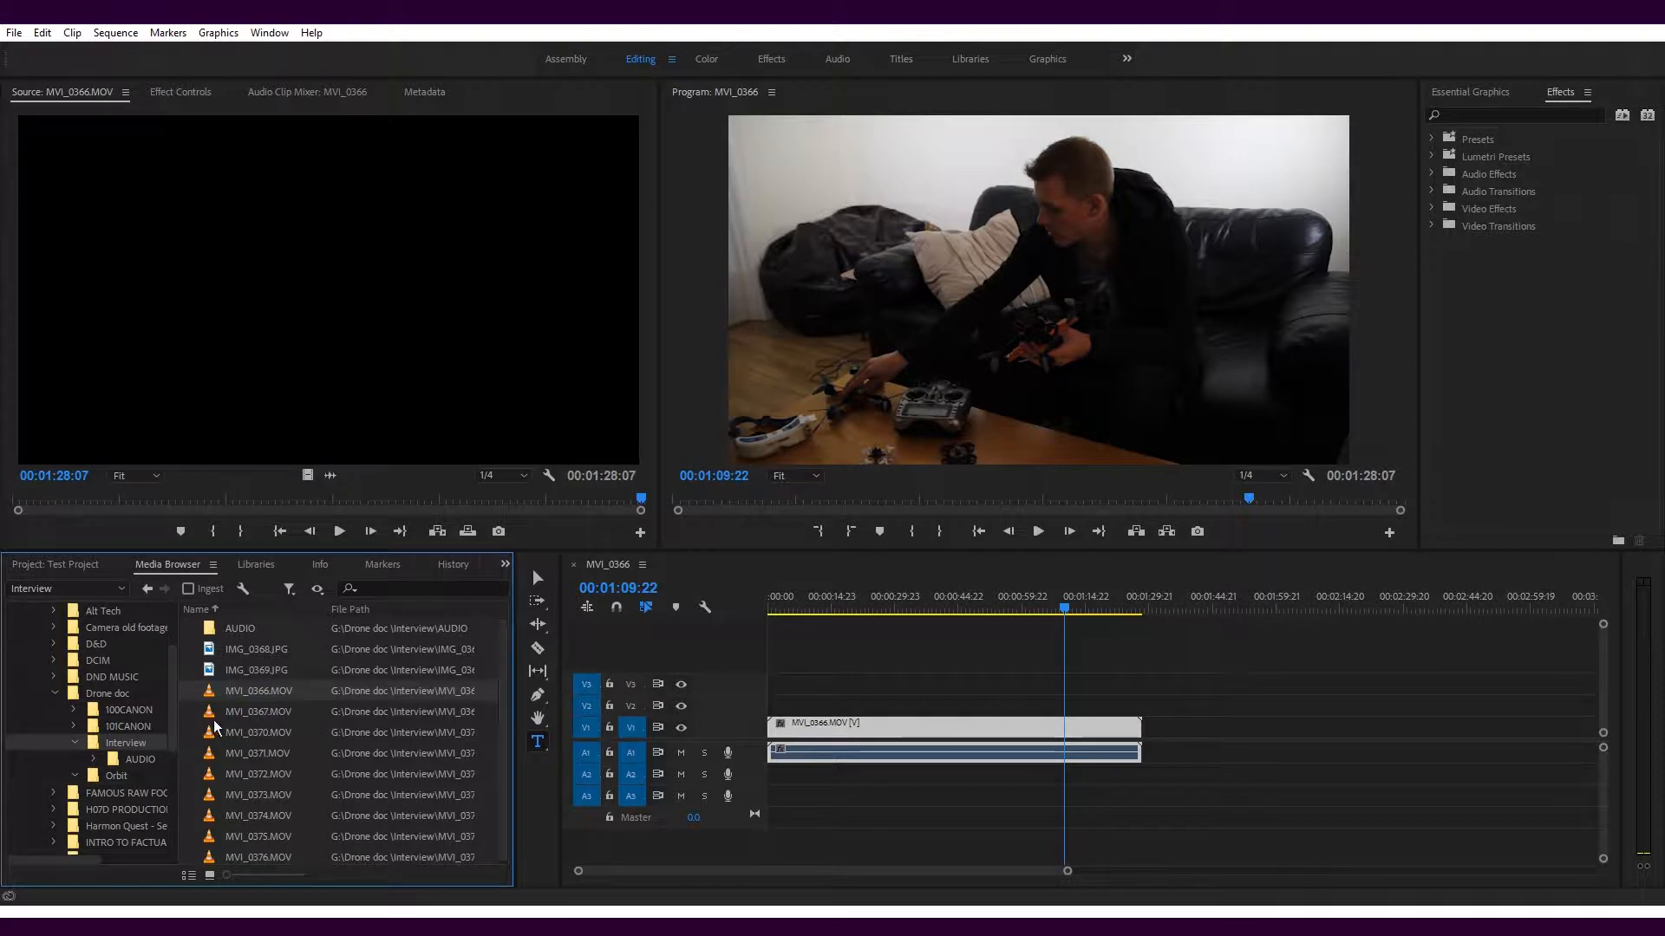
drag(687, 771, 1191, 752)
click(71, 565)
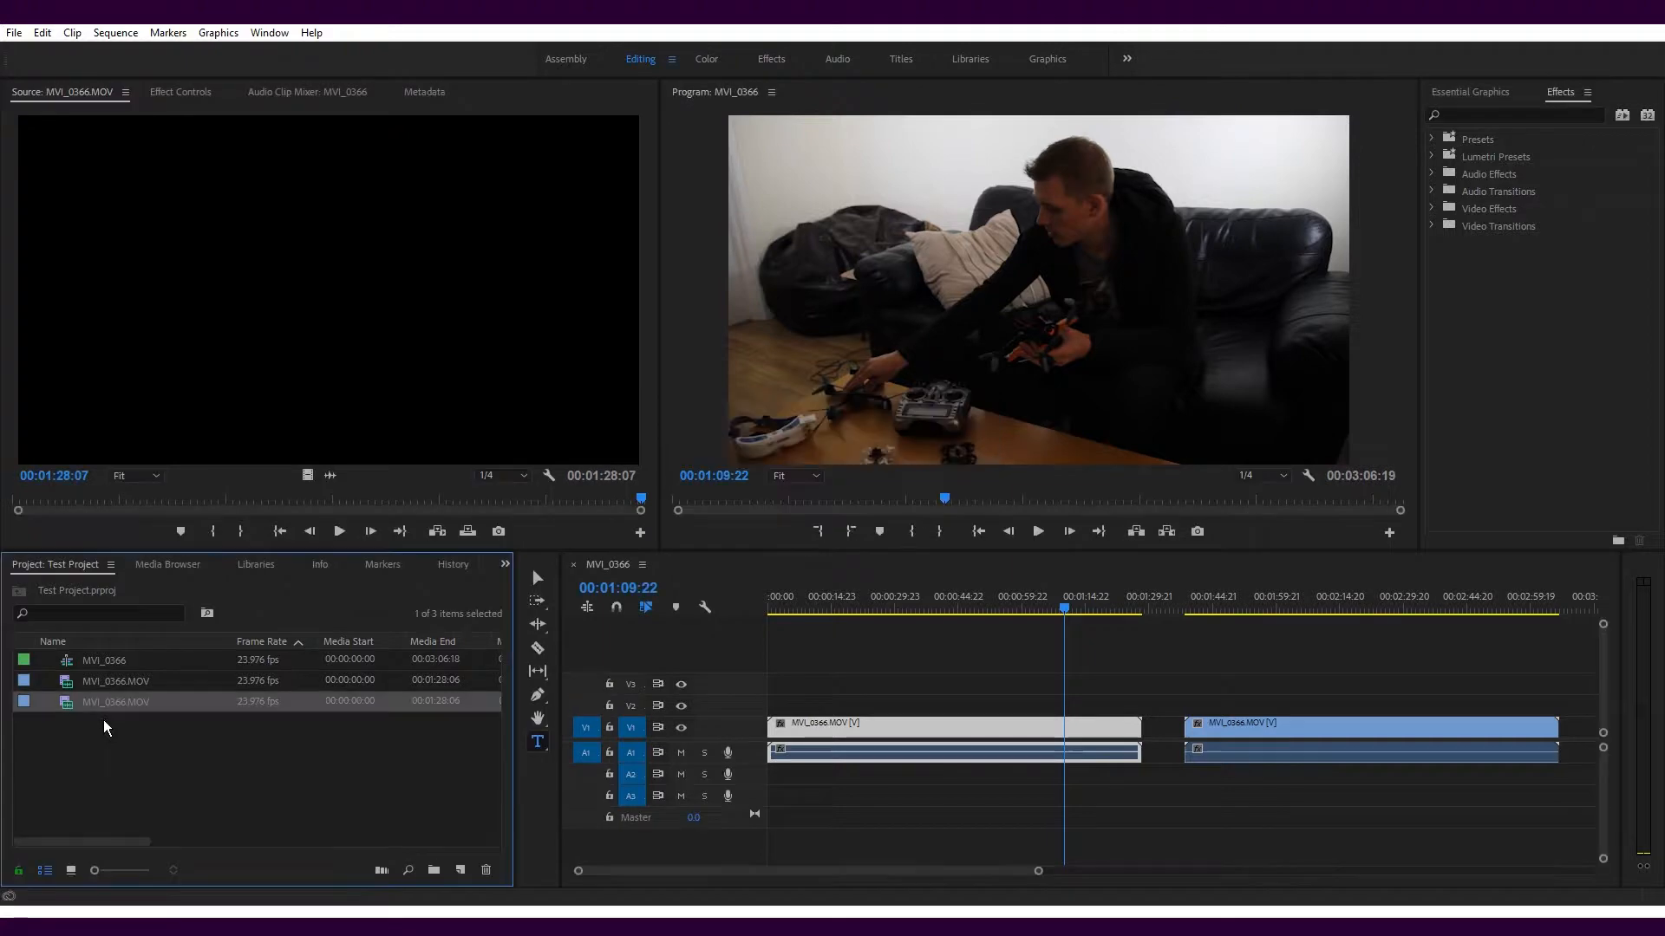
click(167, 564)
right_click(264, 692)
click(323, 722)
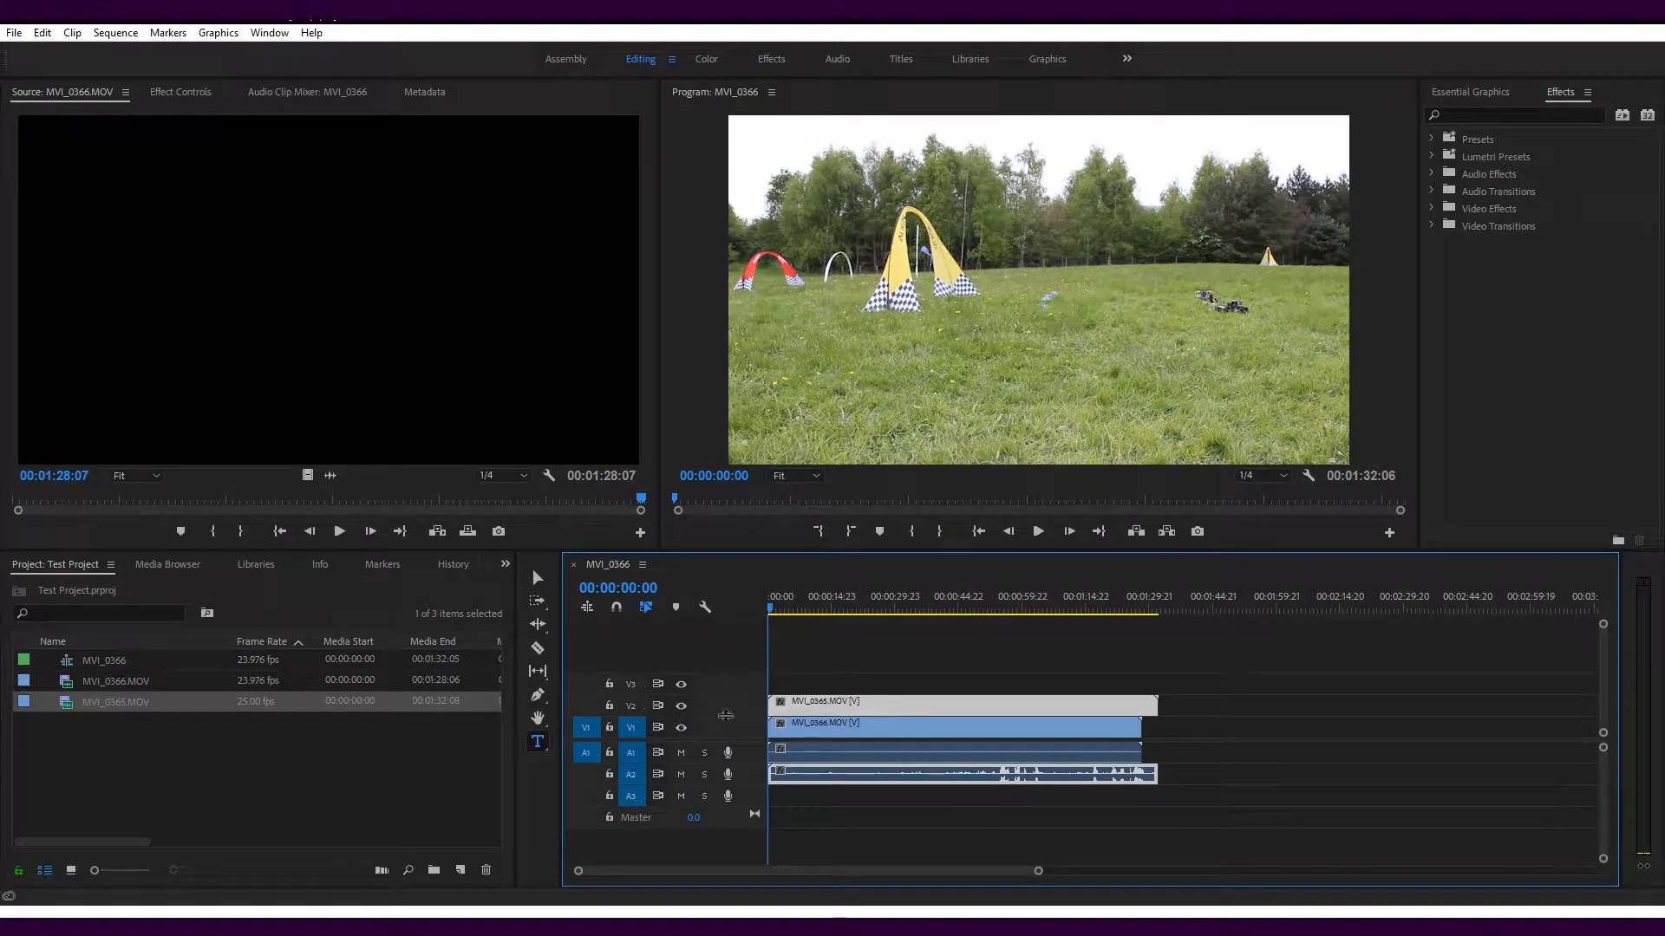
Enlarge the Audio 2 and Video 2 tracks and show the opacity keyframes on the MVI_0365.MOV clip
drag(747, 786, 746, 826)
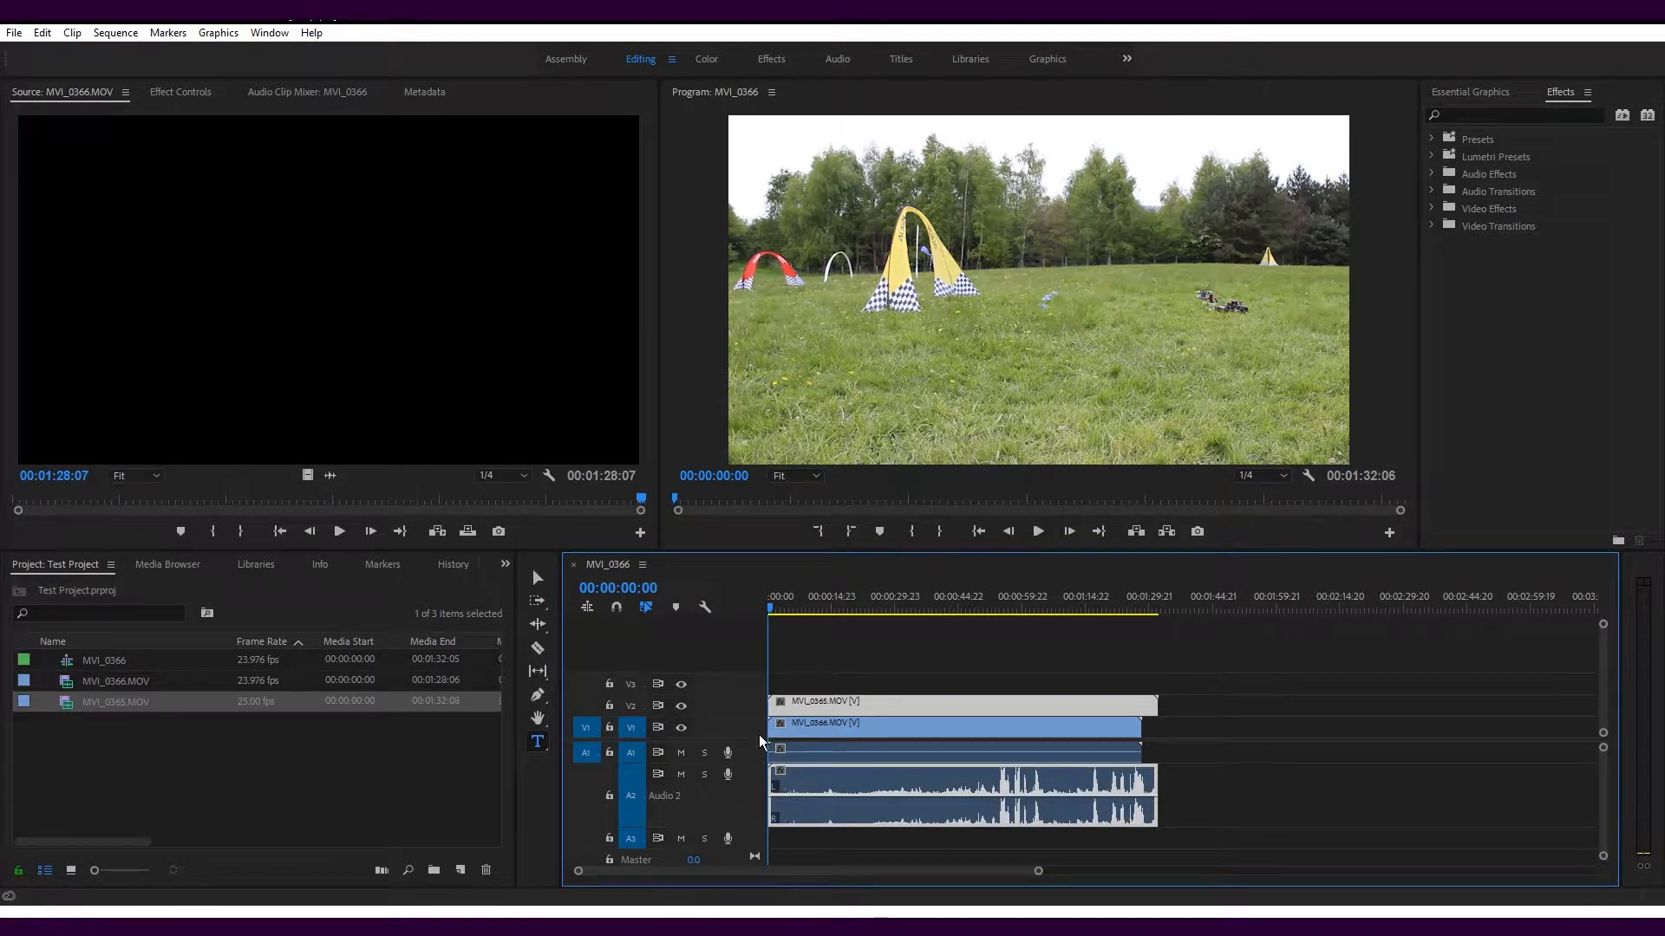
drag(758, 692, 757, 650)
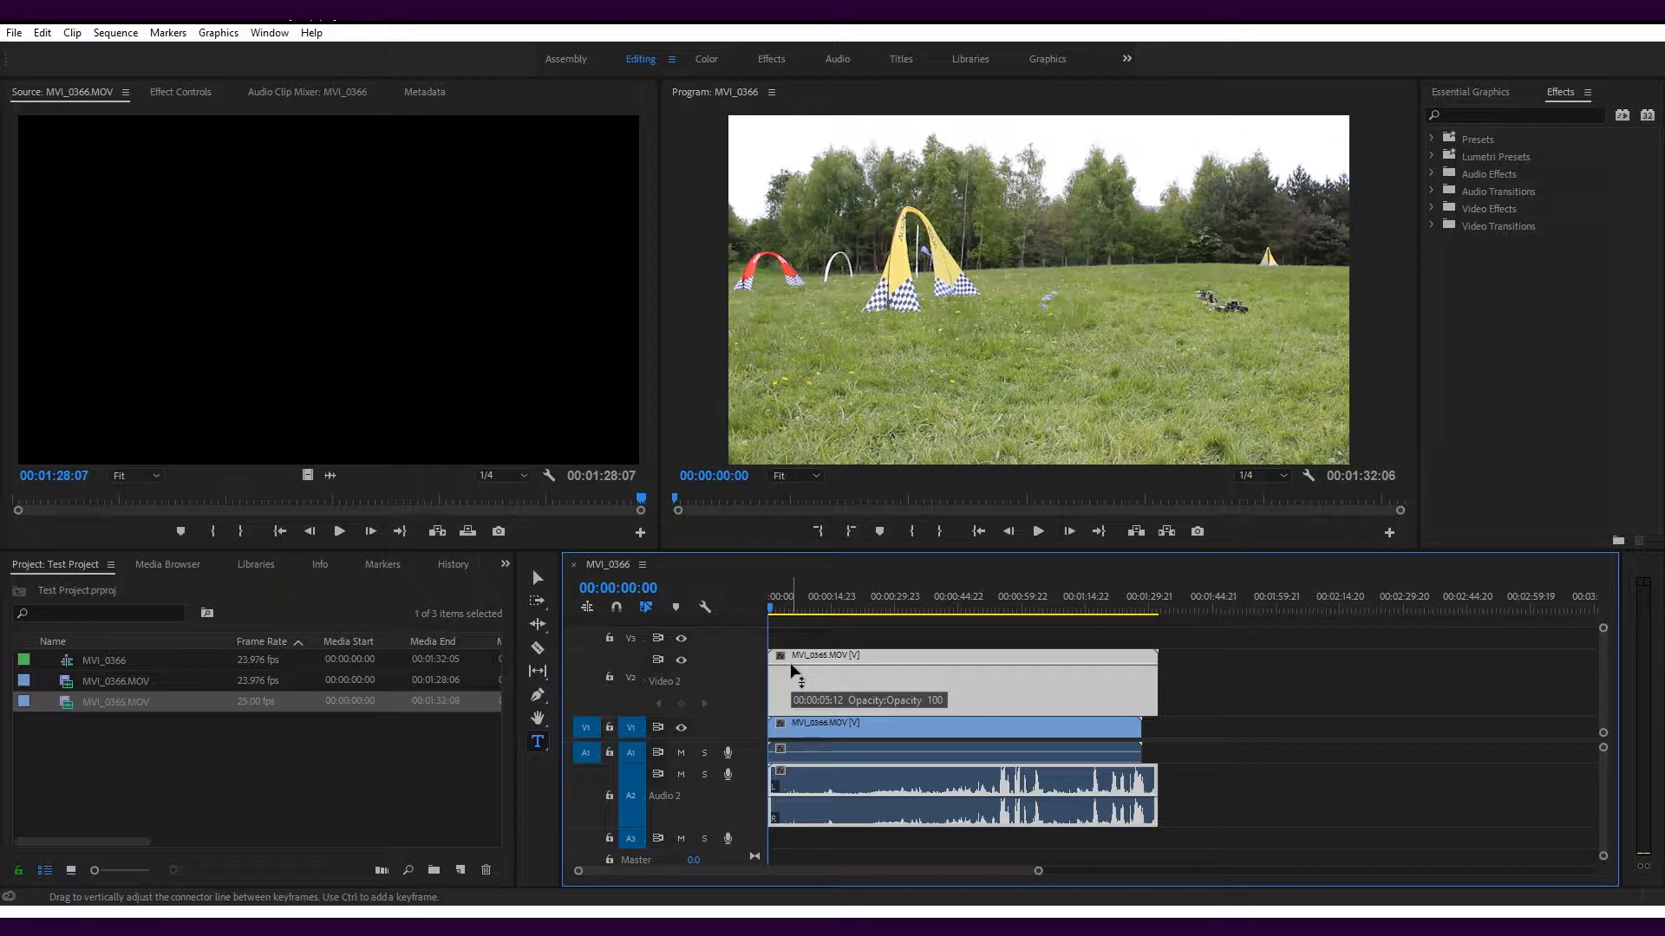
right_click(791, 664)
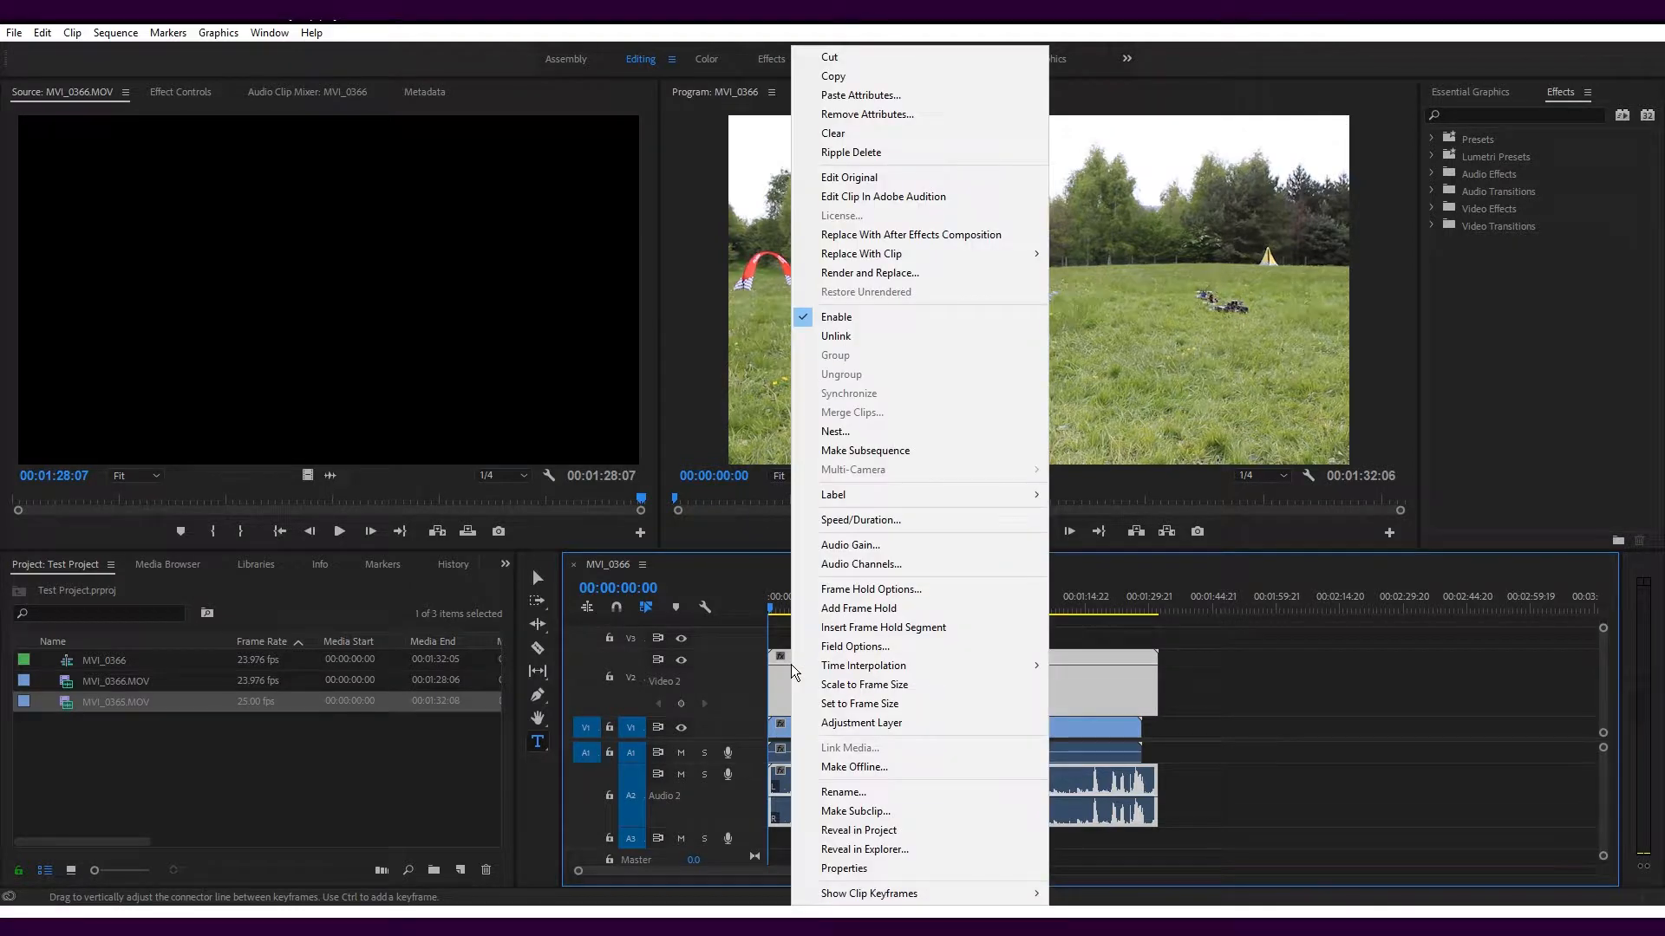
mouse_move(888, 889)
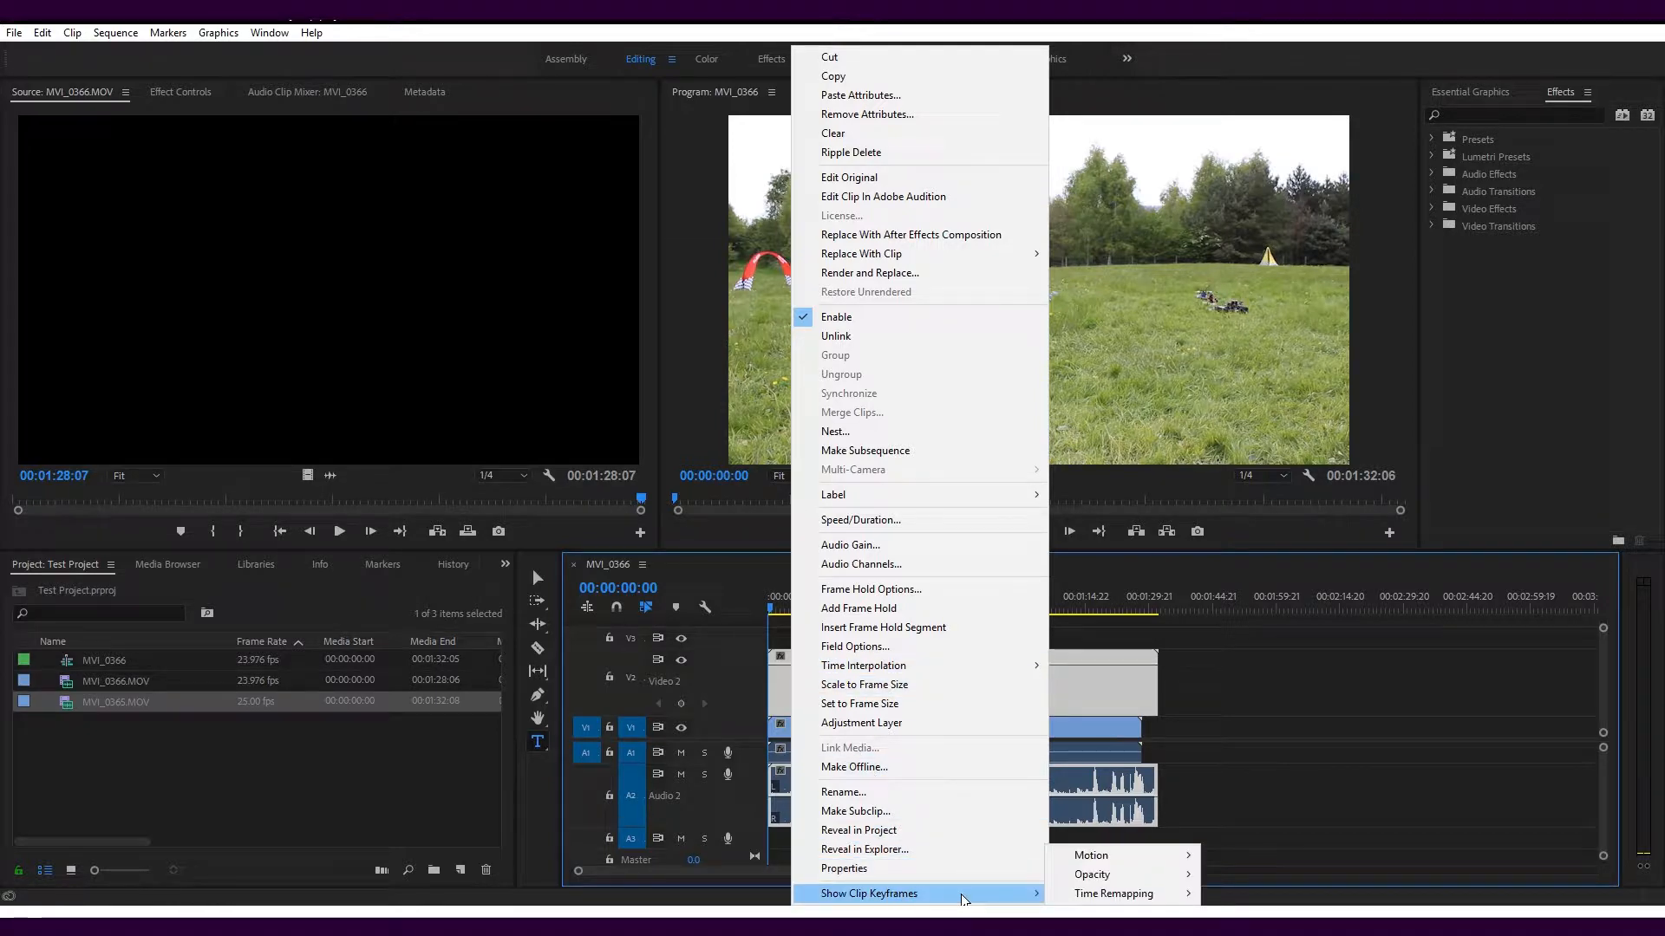
click(1245, 875)
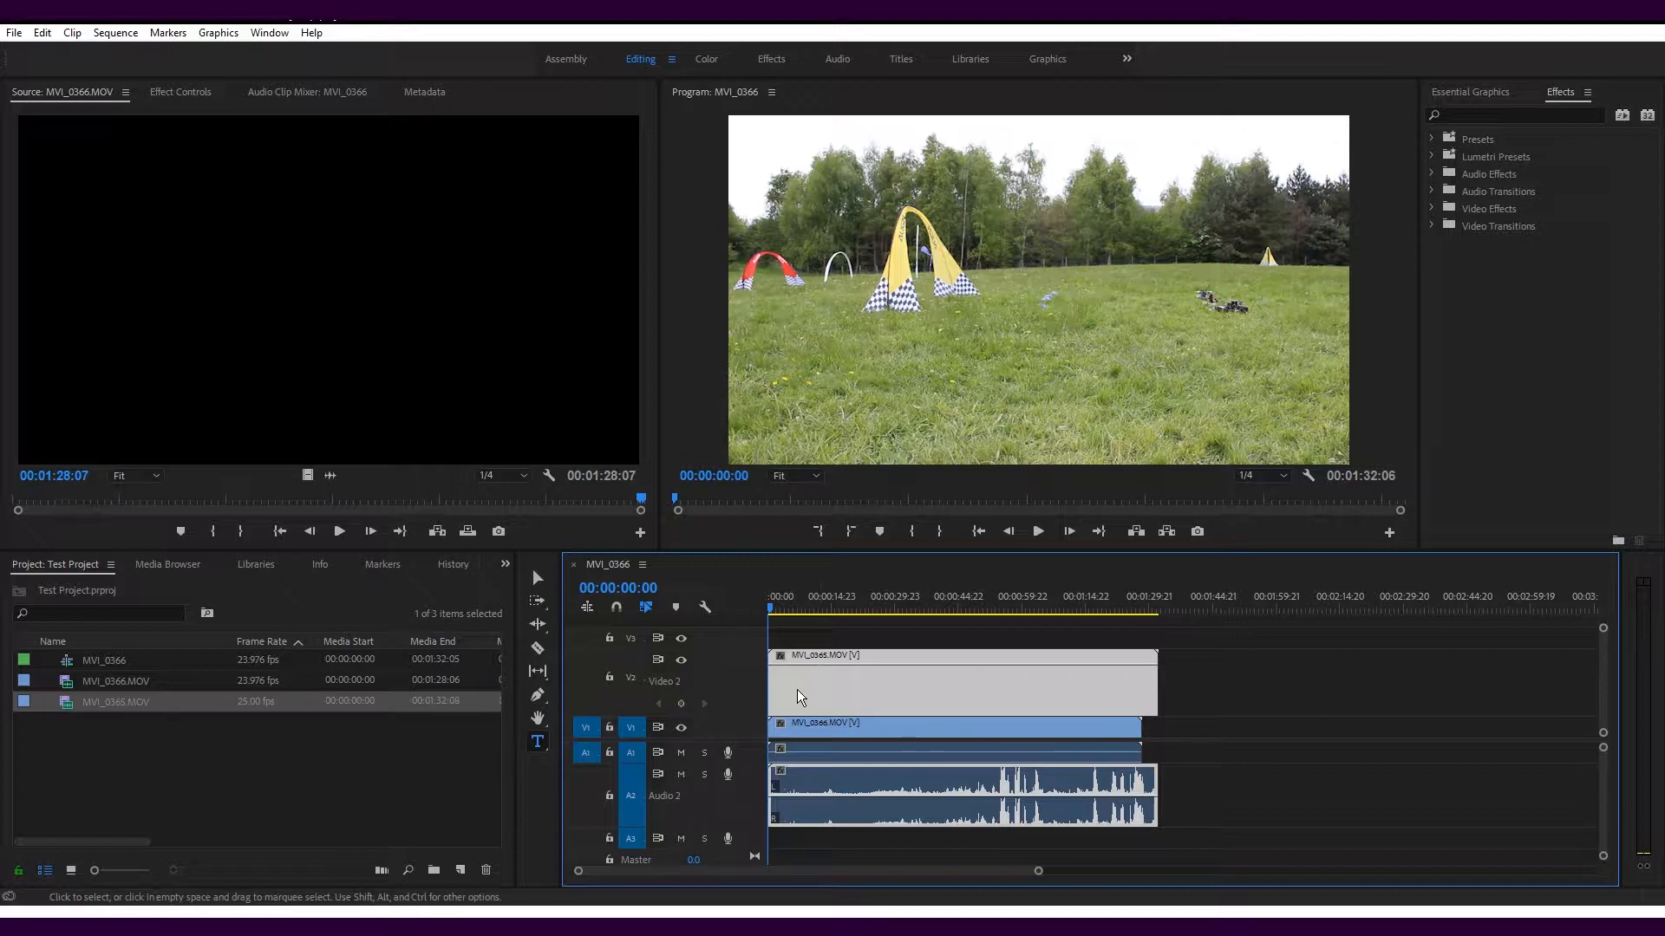
Add two opacity keyframes near the start of the MVI_0365.MOV clip and lower the second to about 52%
ctrl+click(782, 664)
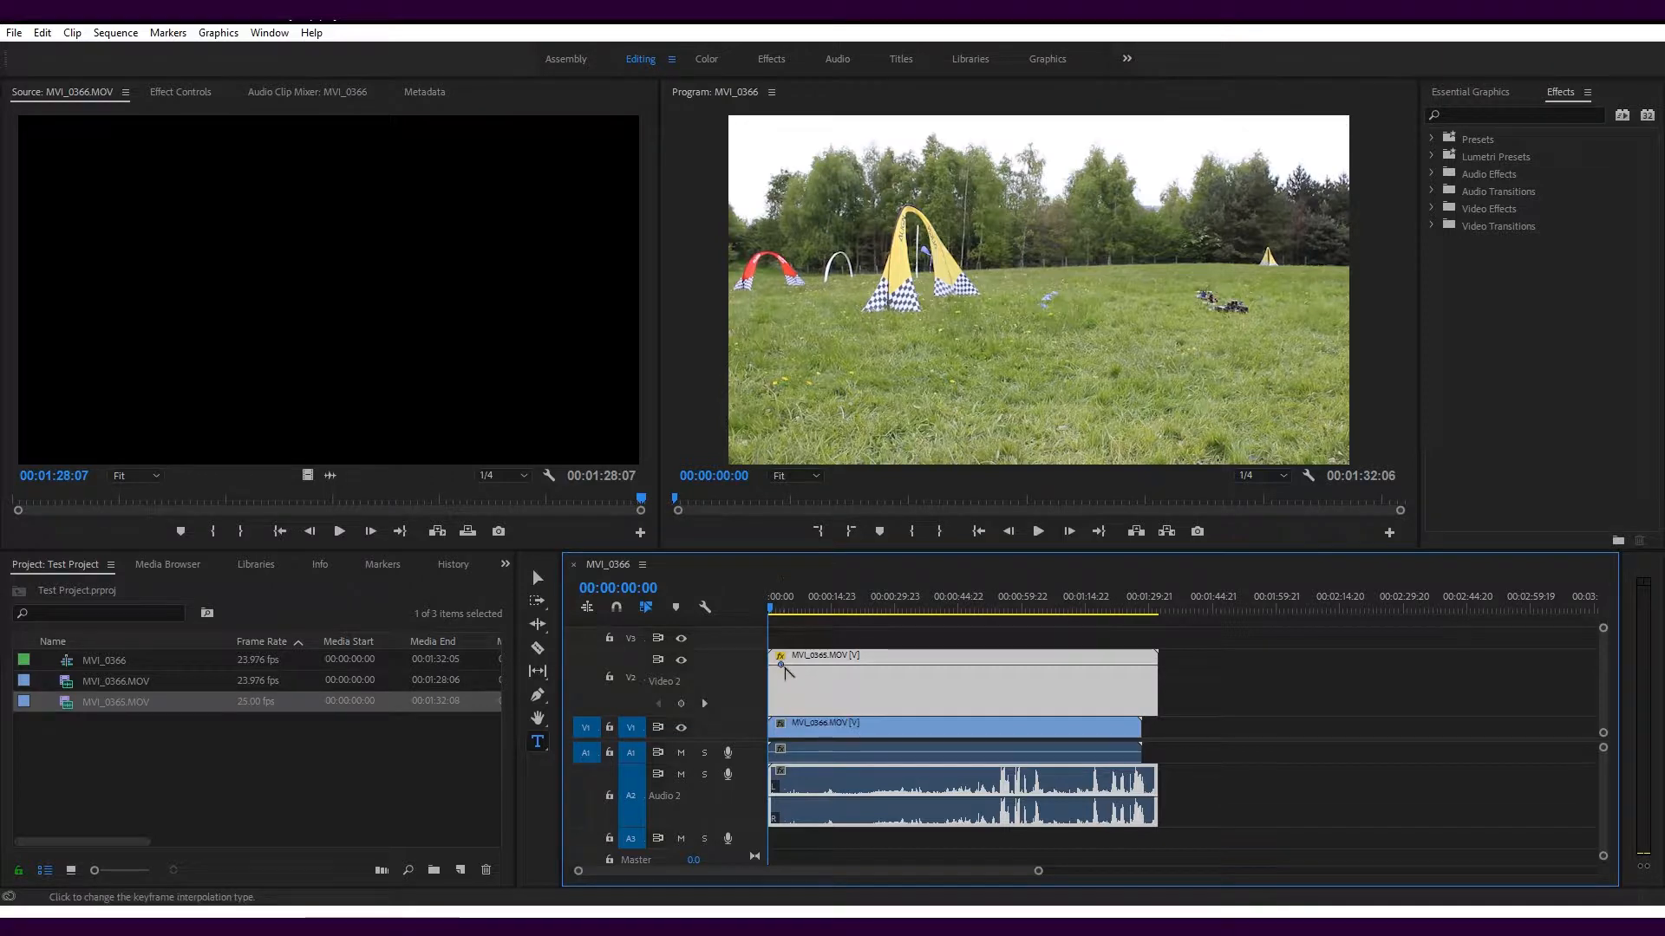
ctrl+click(853, 664)
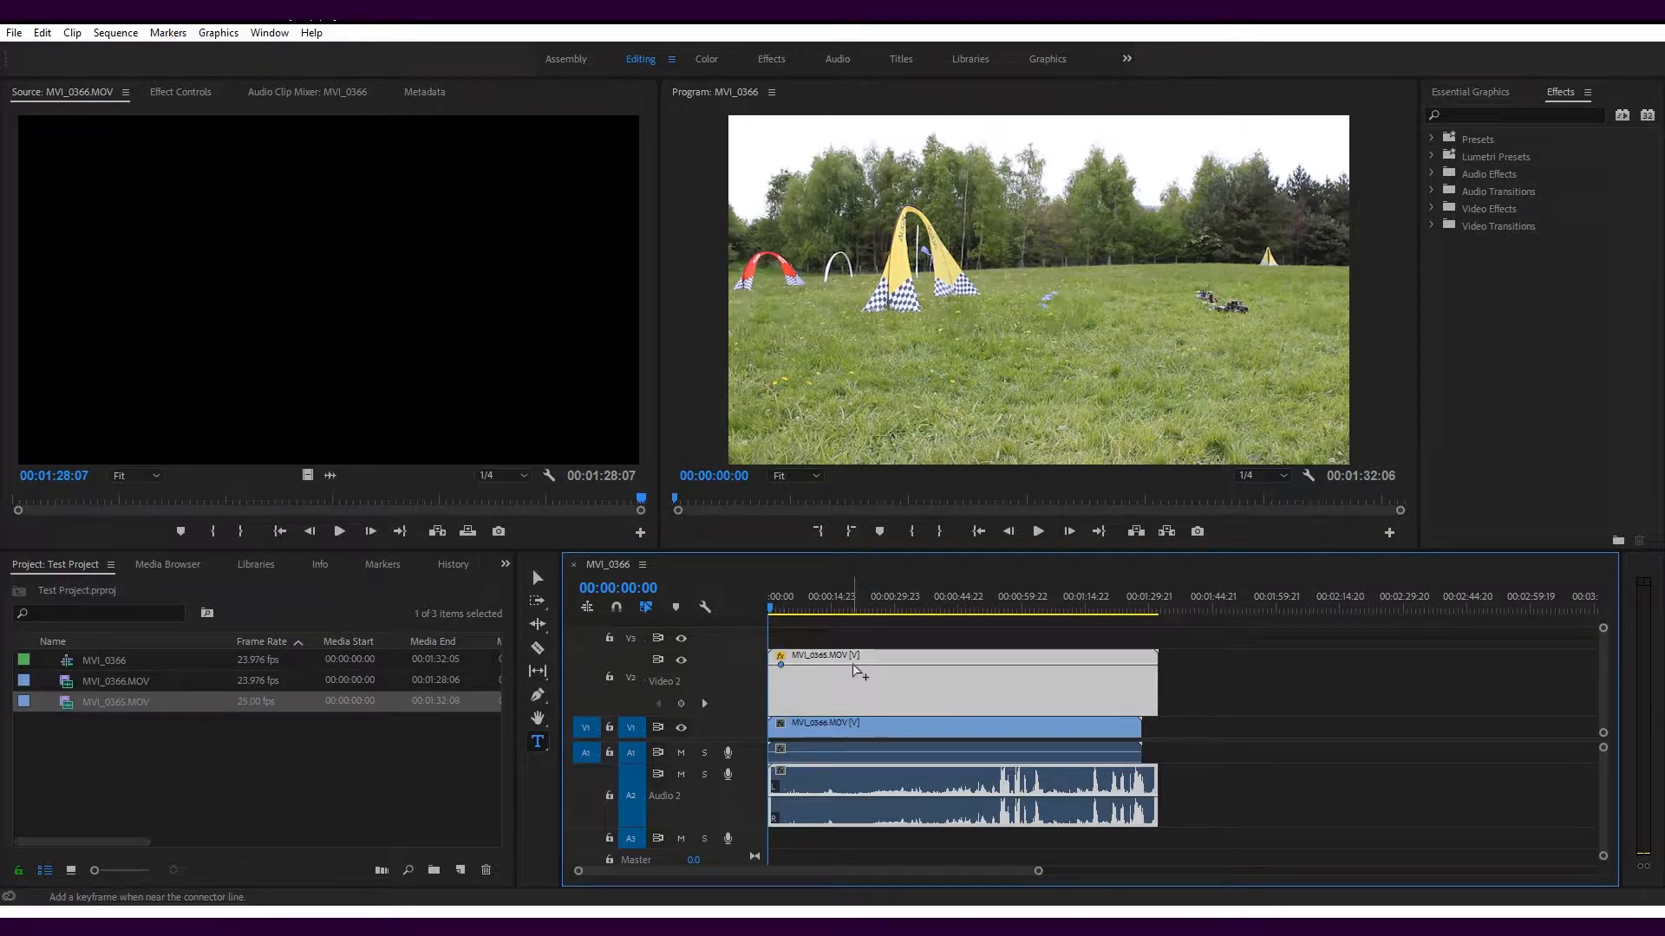
drag(853, 665, 848, 687)
Play back the opacity fade from near the start and shift the clip's second opacity keyframe slightly earlier
click(778, 612)
key(space)
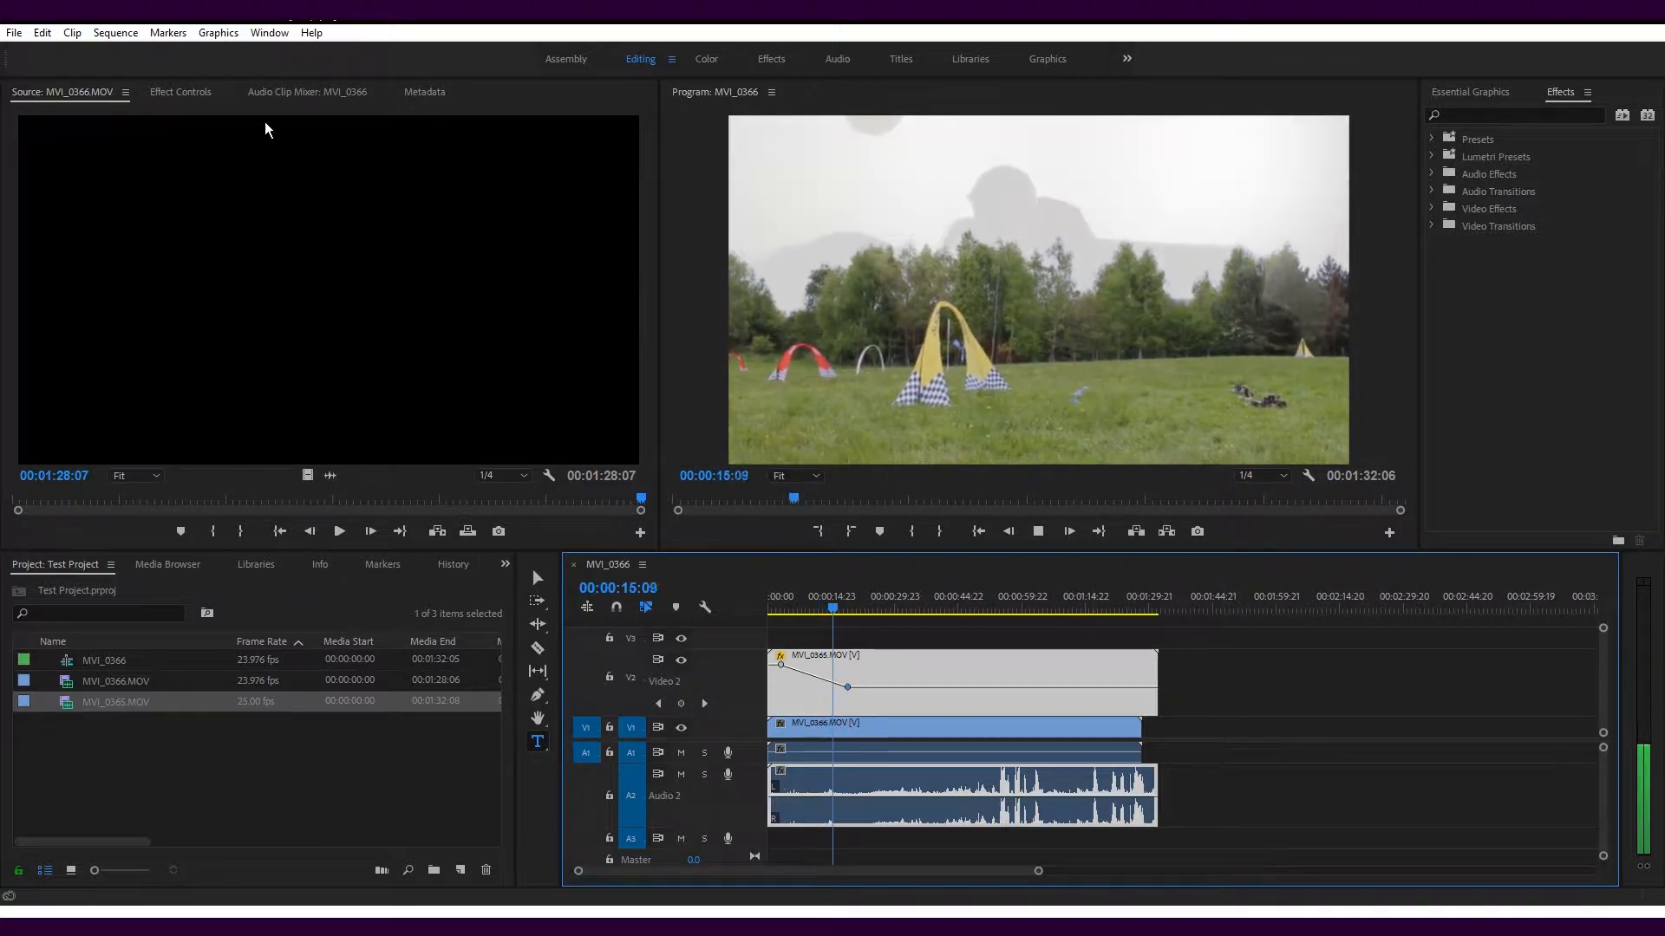
click(184, 91)
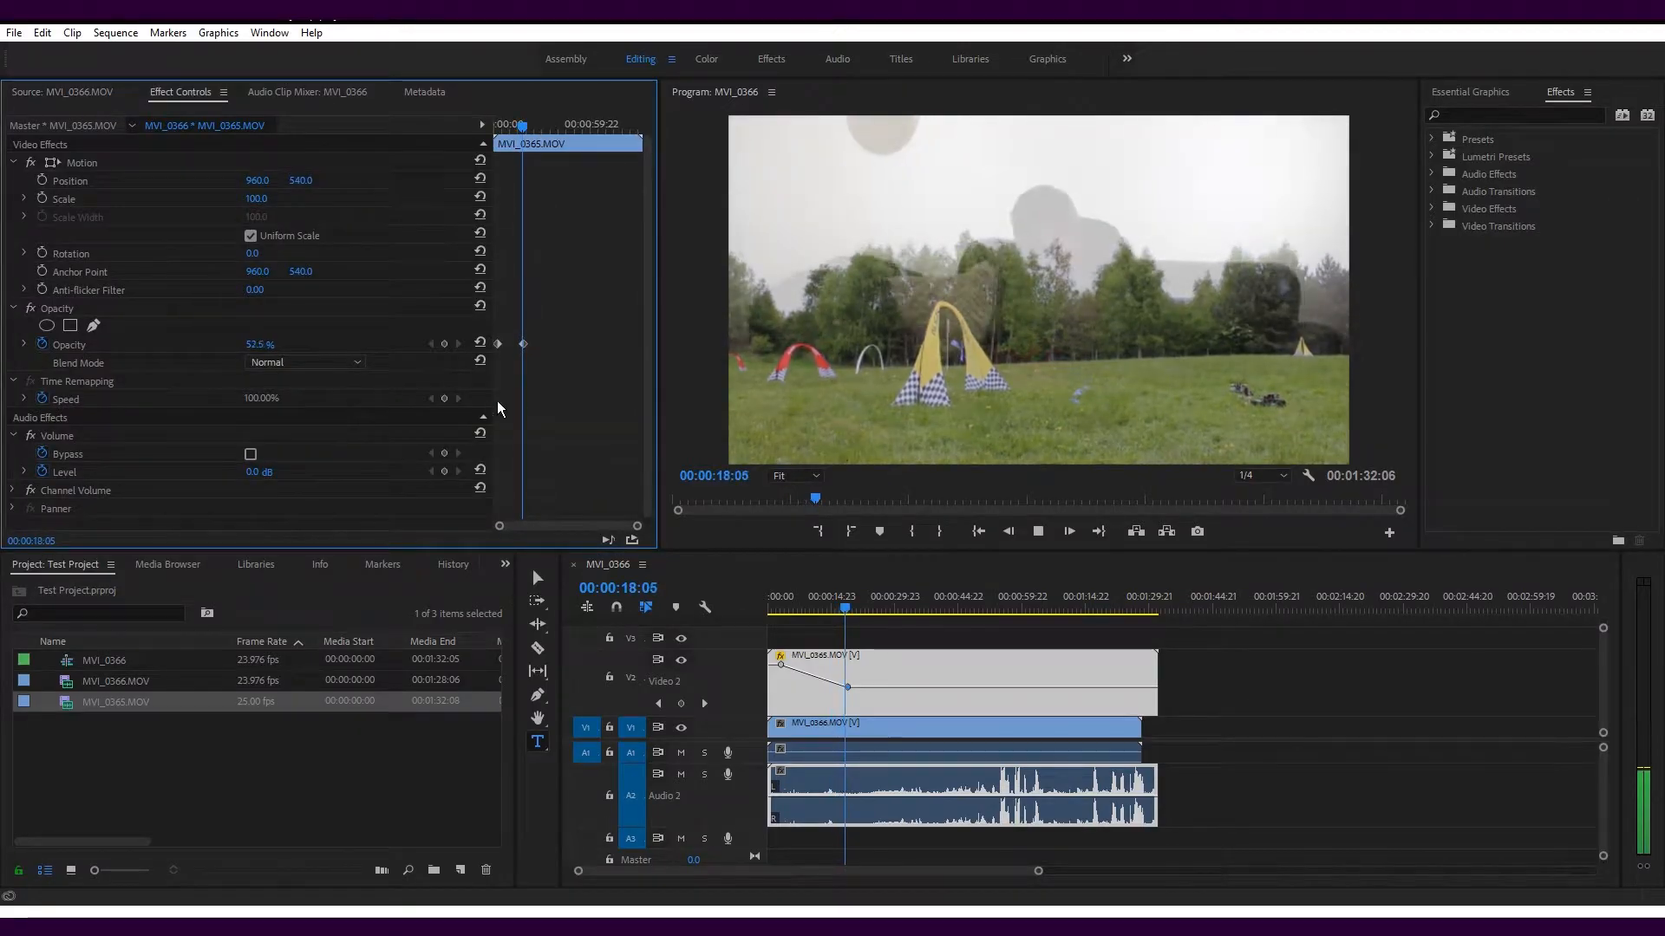
click(526, 345)
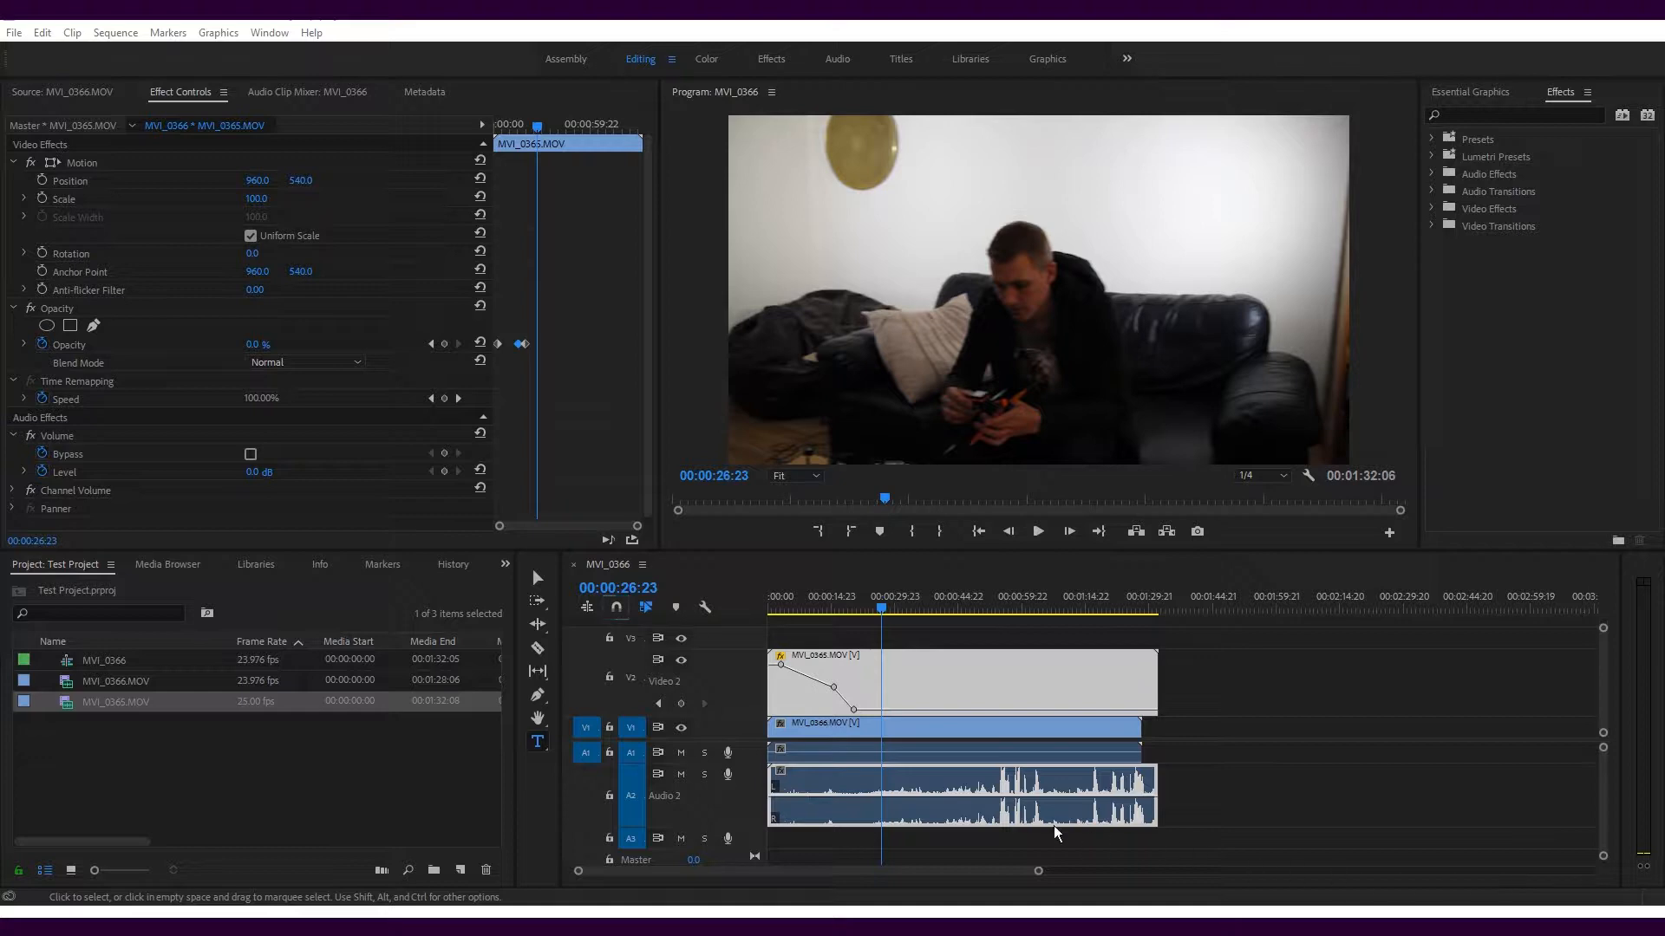
Test timeline snapping by moving a clip and taking the playhead to the end of MVI_0365.MOV, leaving snapping on
click(615, 608)
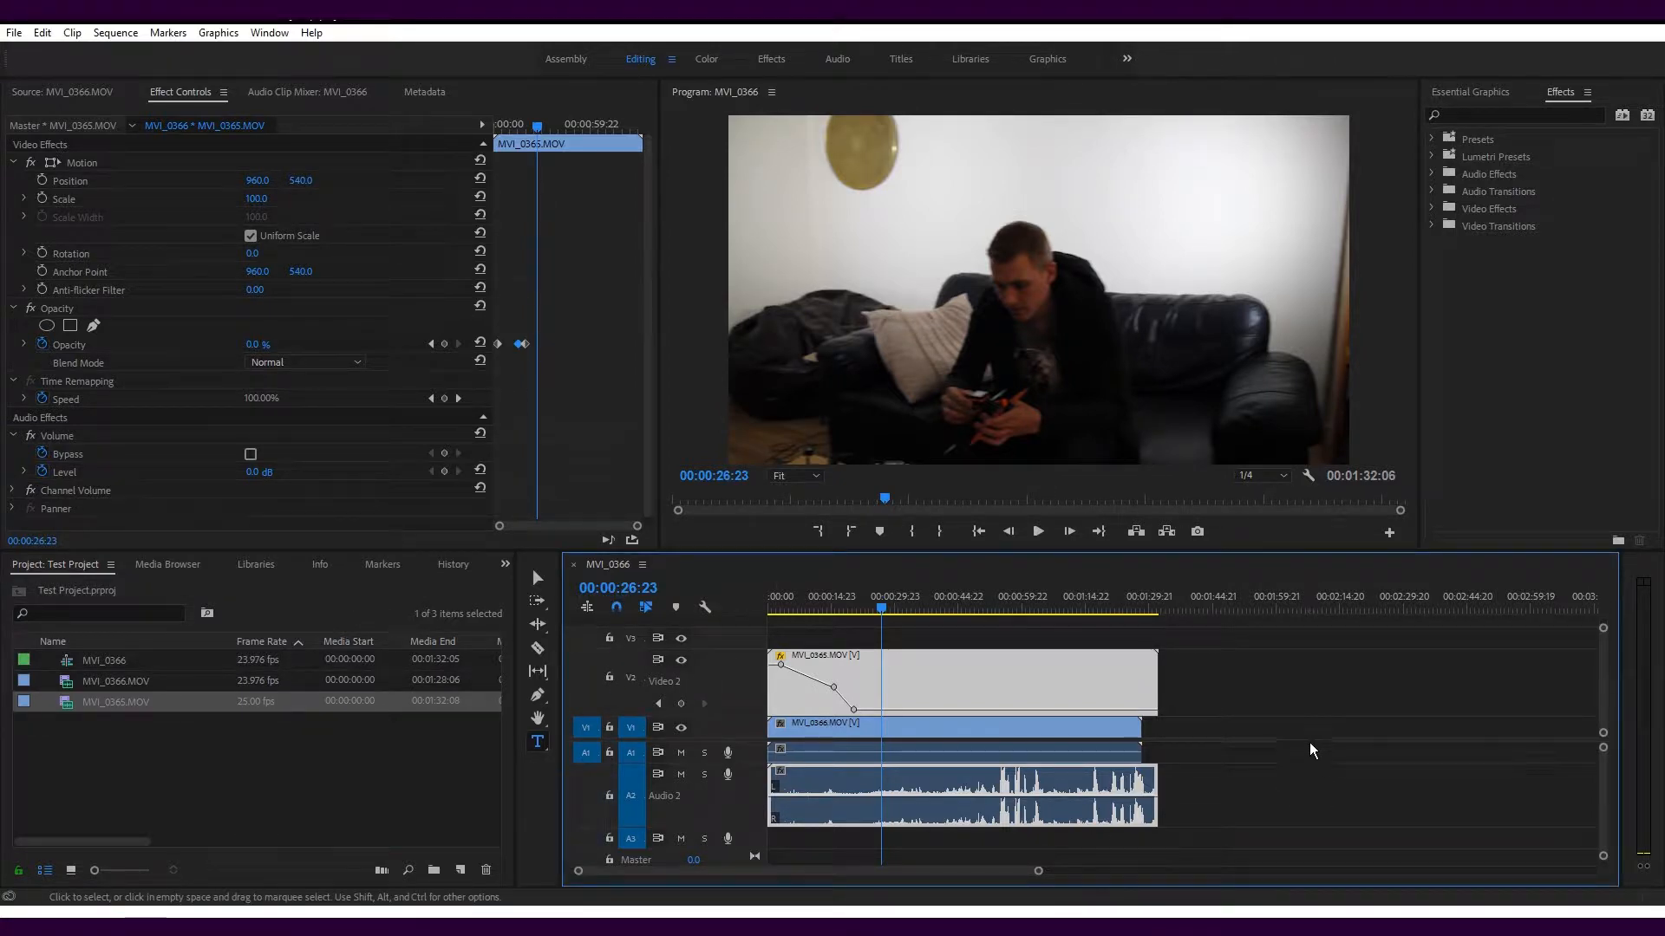
drag(966, 683, 919, 732)
drag(1157, 611, 1157, 638)
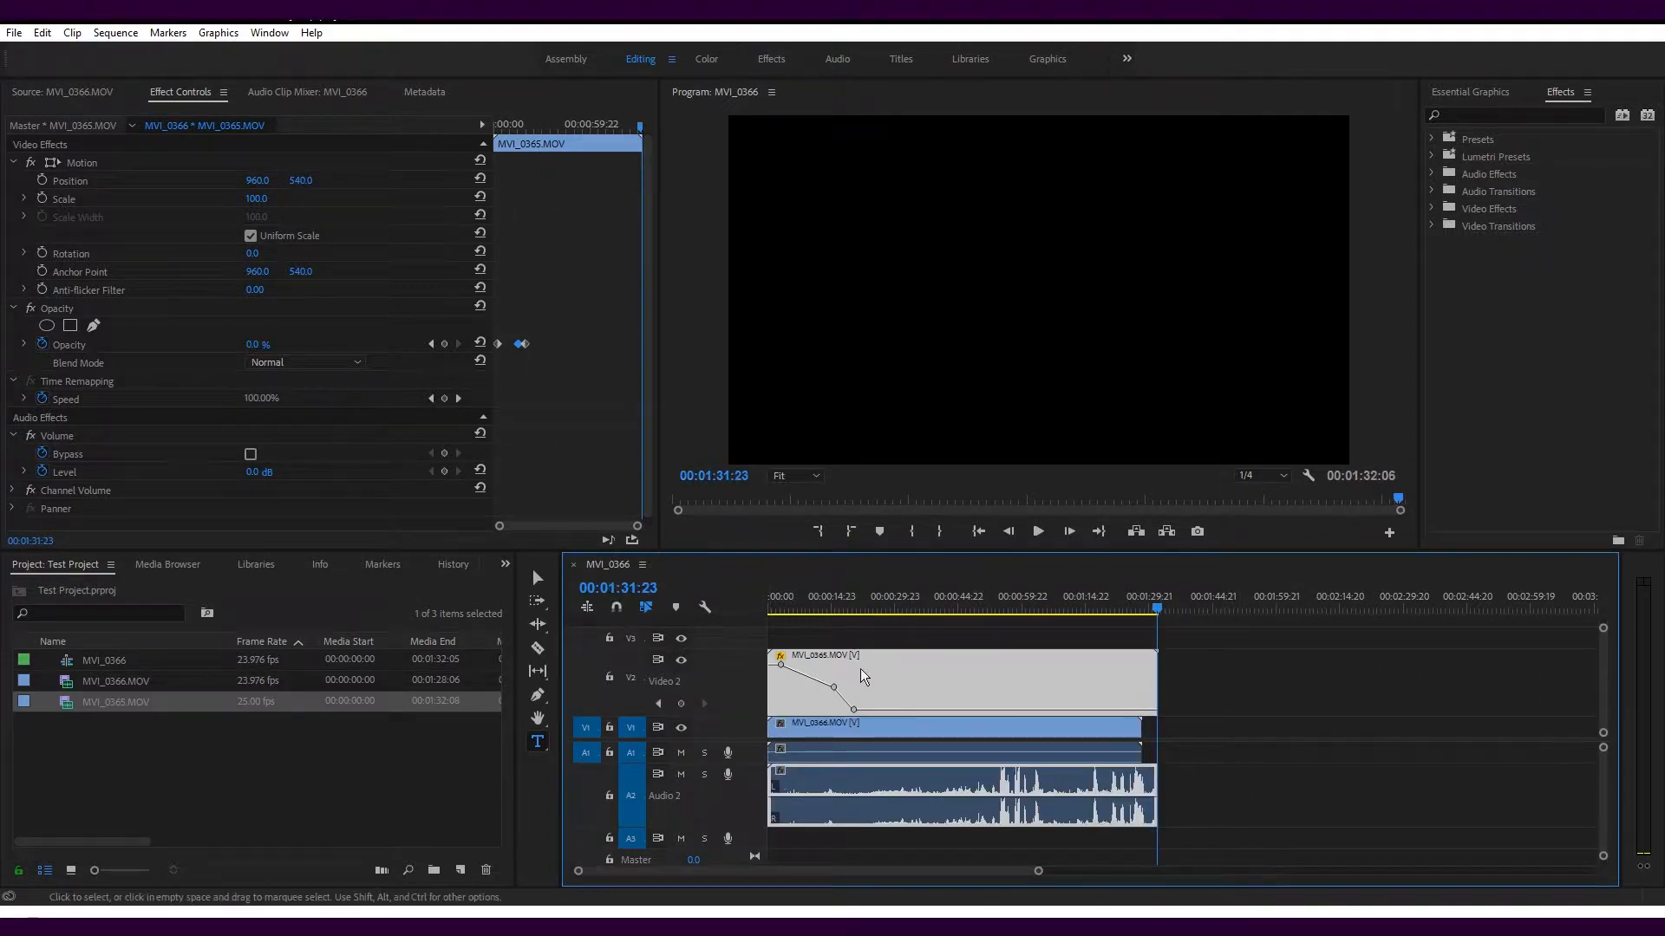
mouse_move(1073, 696)
mouse_down()
mouse_move(1095, 697)
mouse_move(1072, 697)
mouse_up()
key(s)
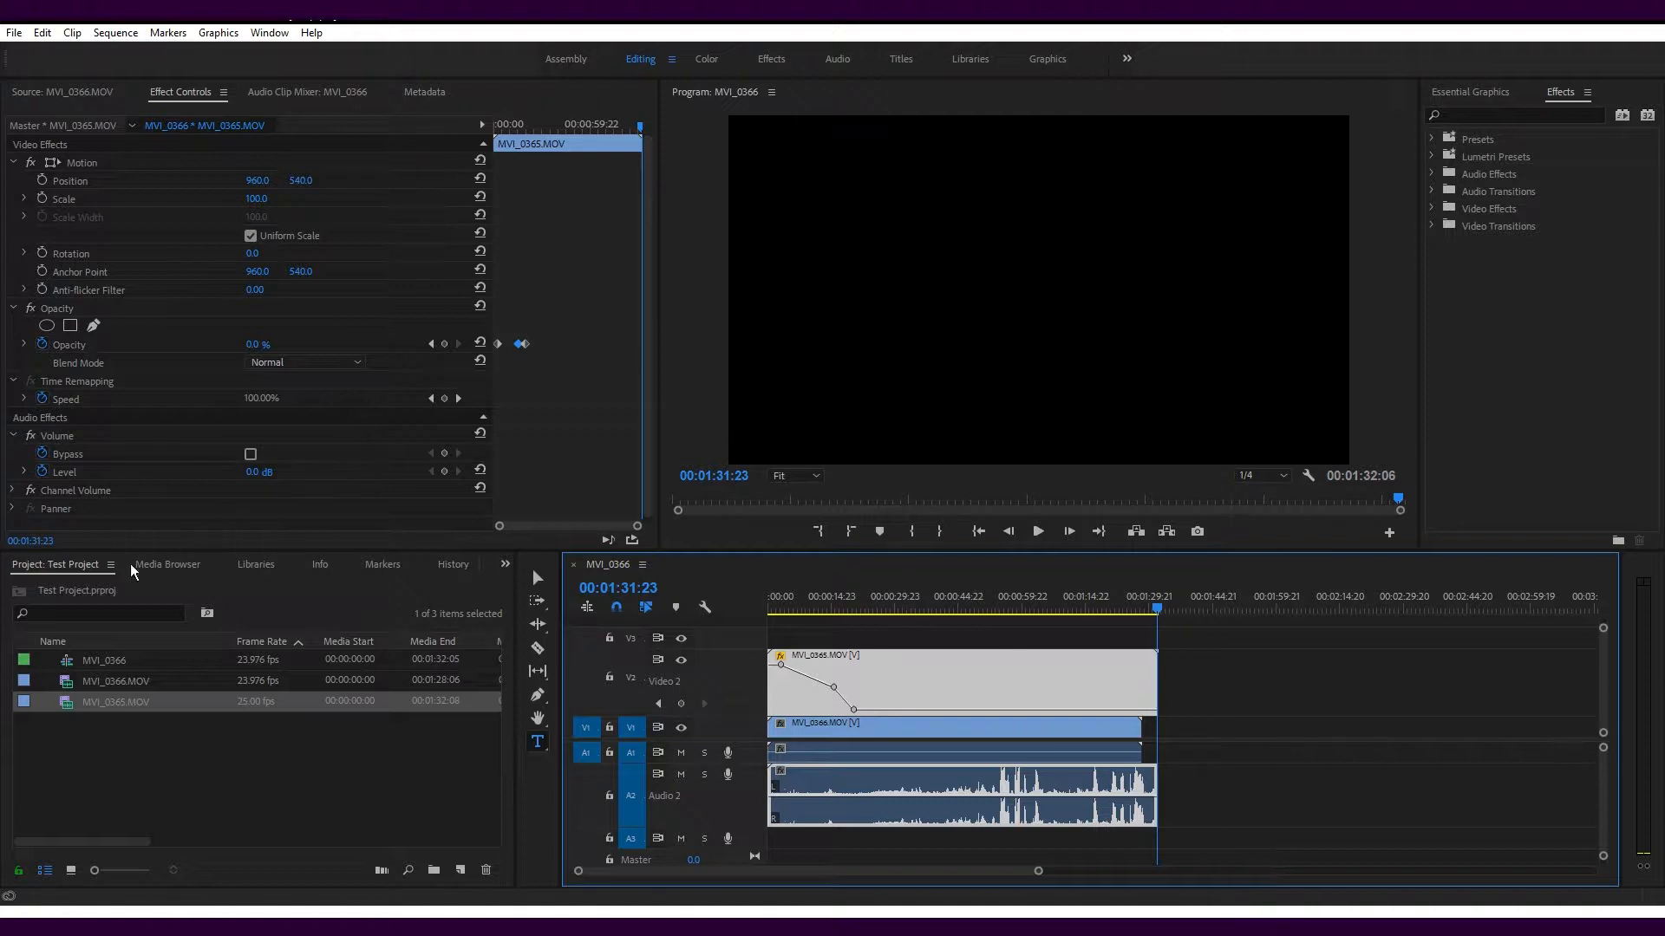
Dock the project bin between the Audio Clip Mixer and Metadata, and open the Events window
drag(60, 571, 450, 96)
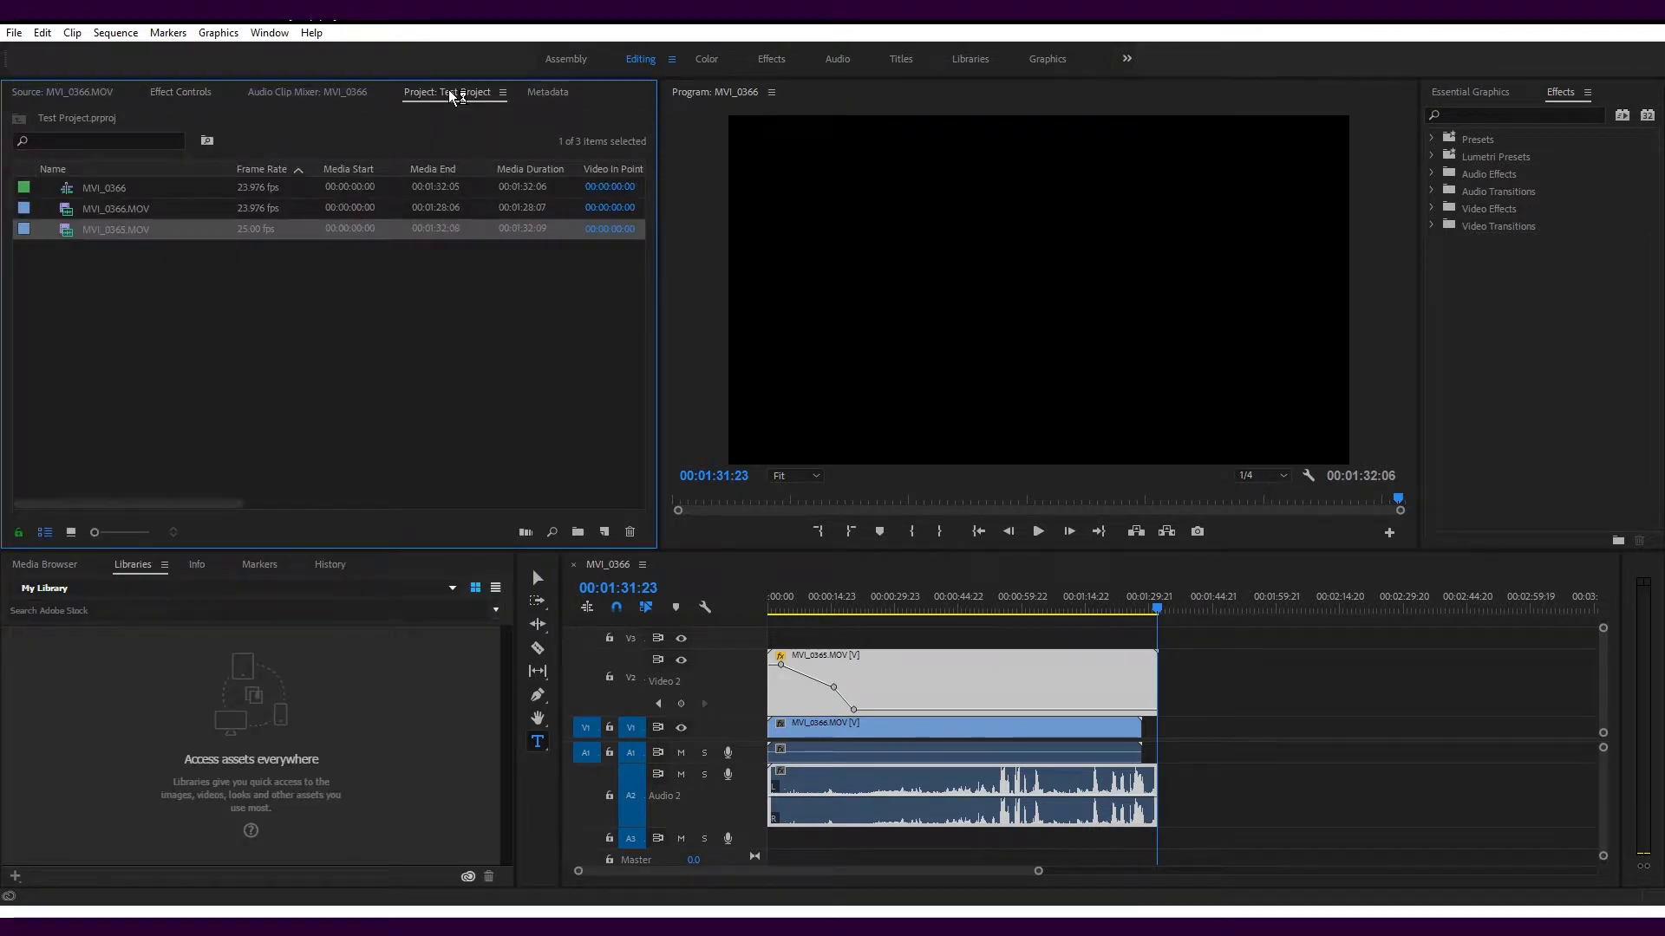
click(502, 92)
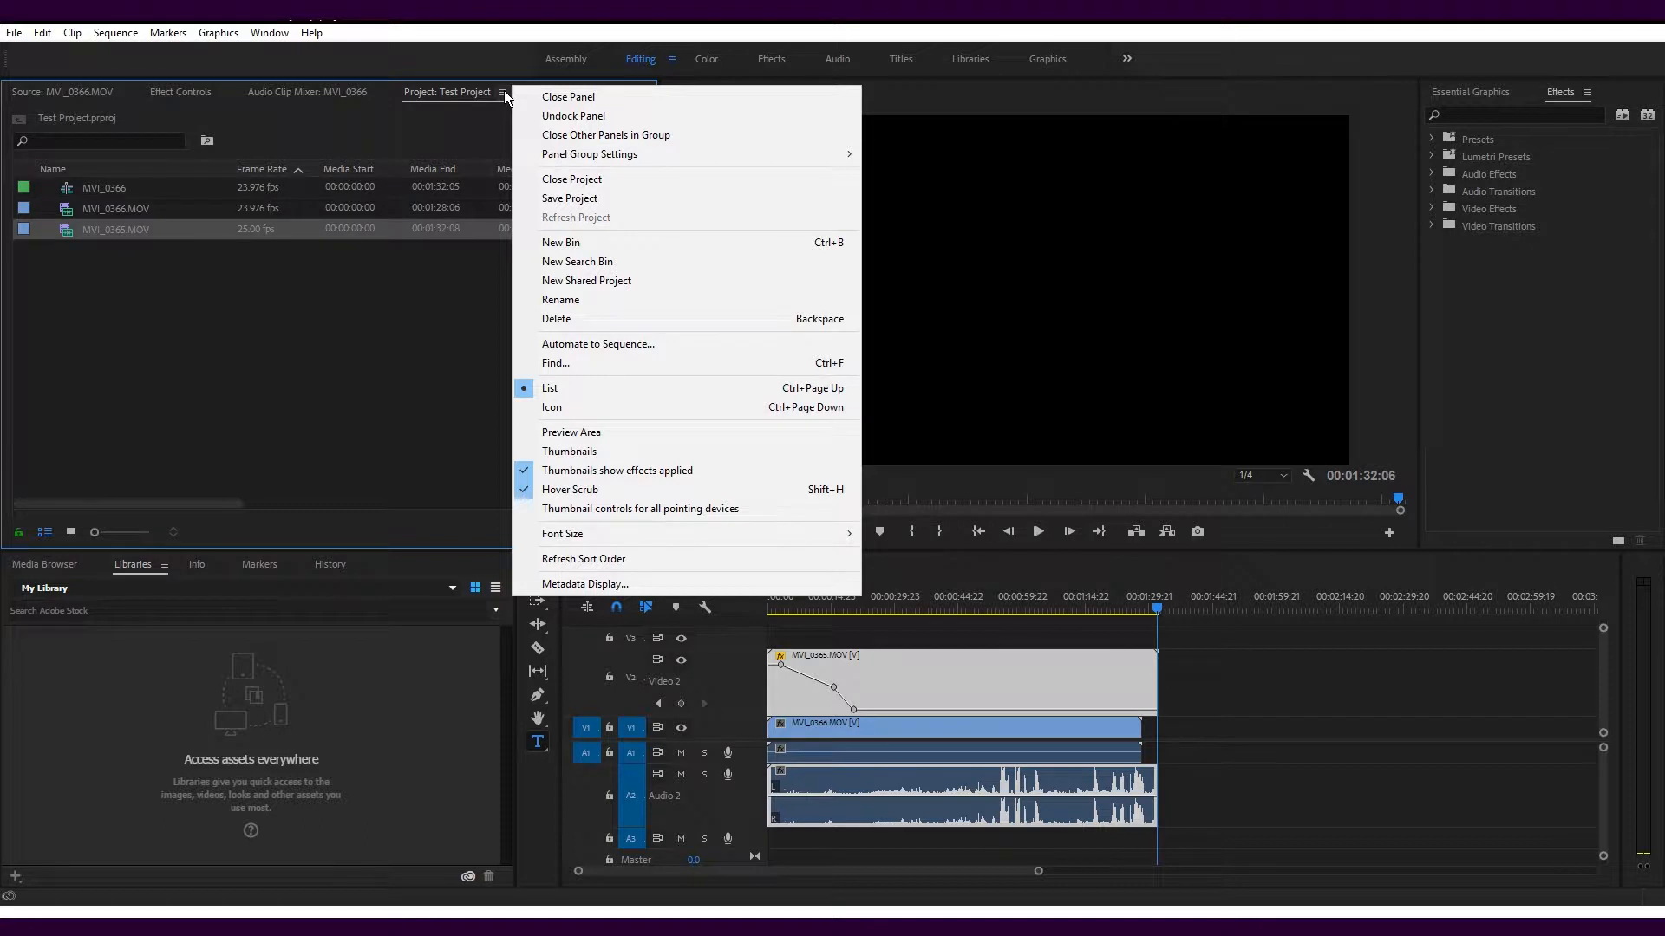
click(216, 42)
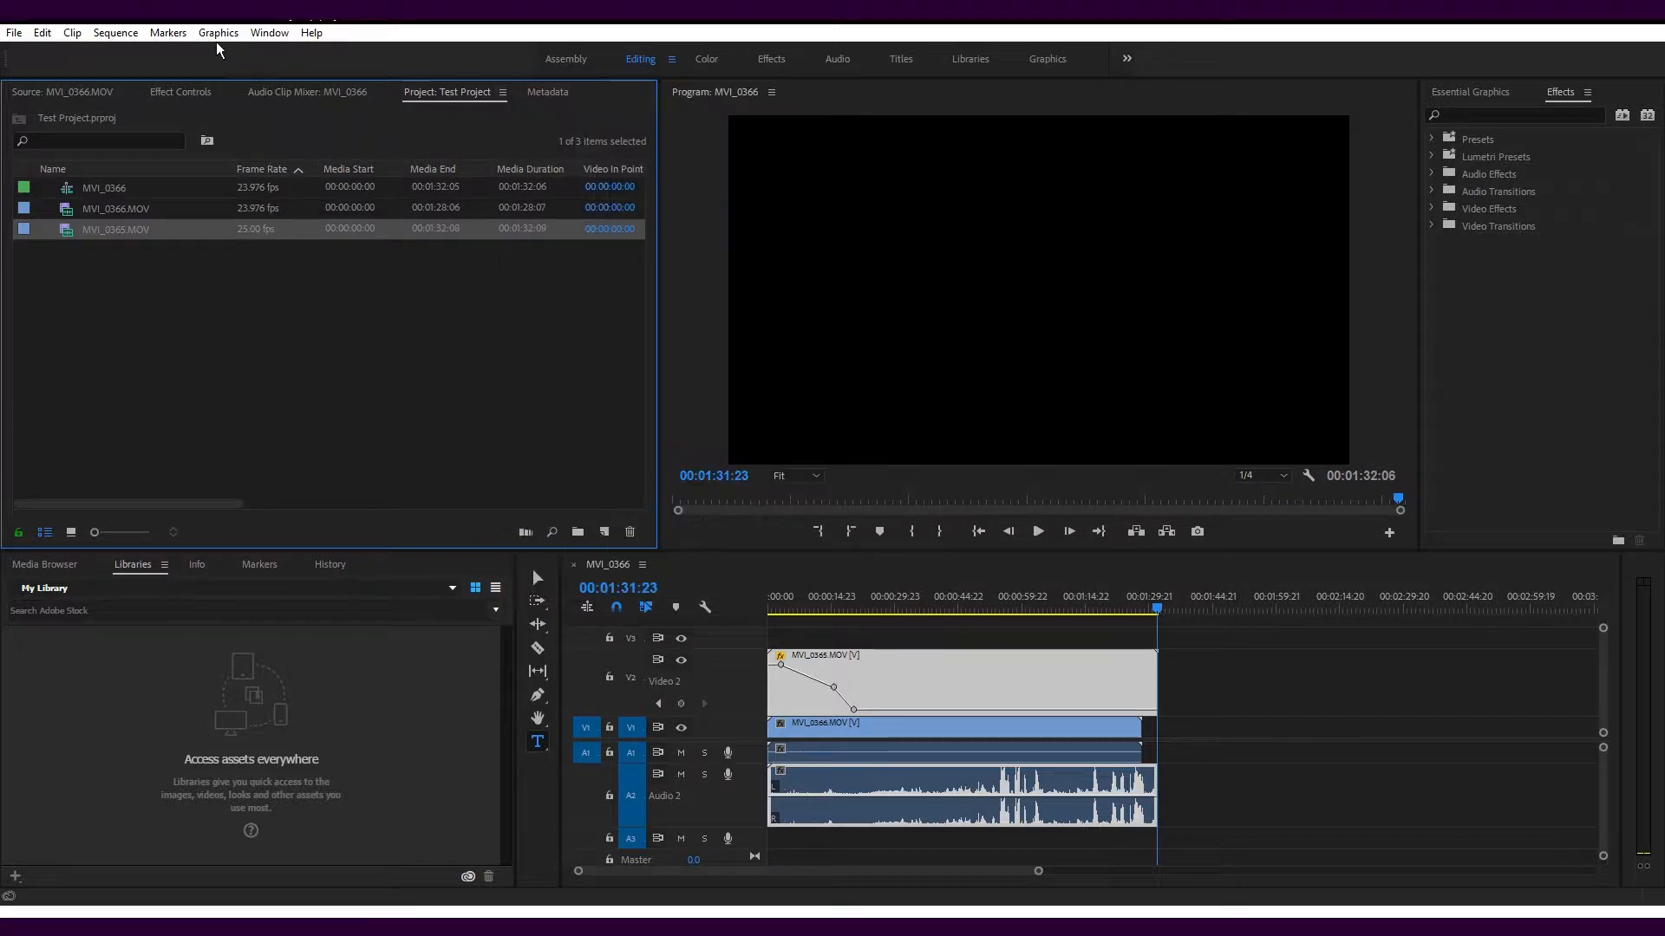
click(267, 33)
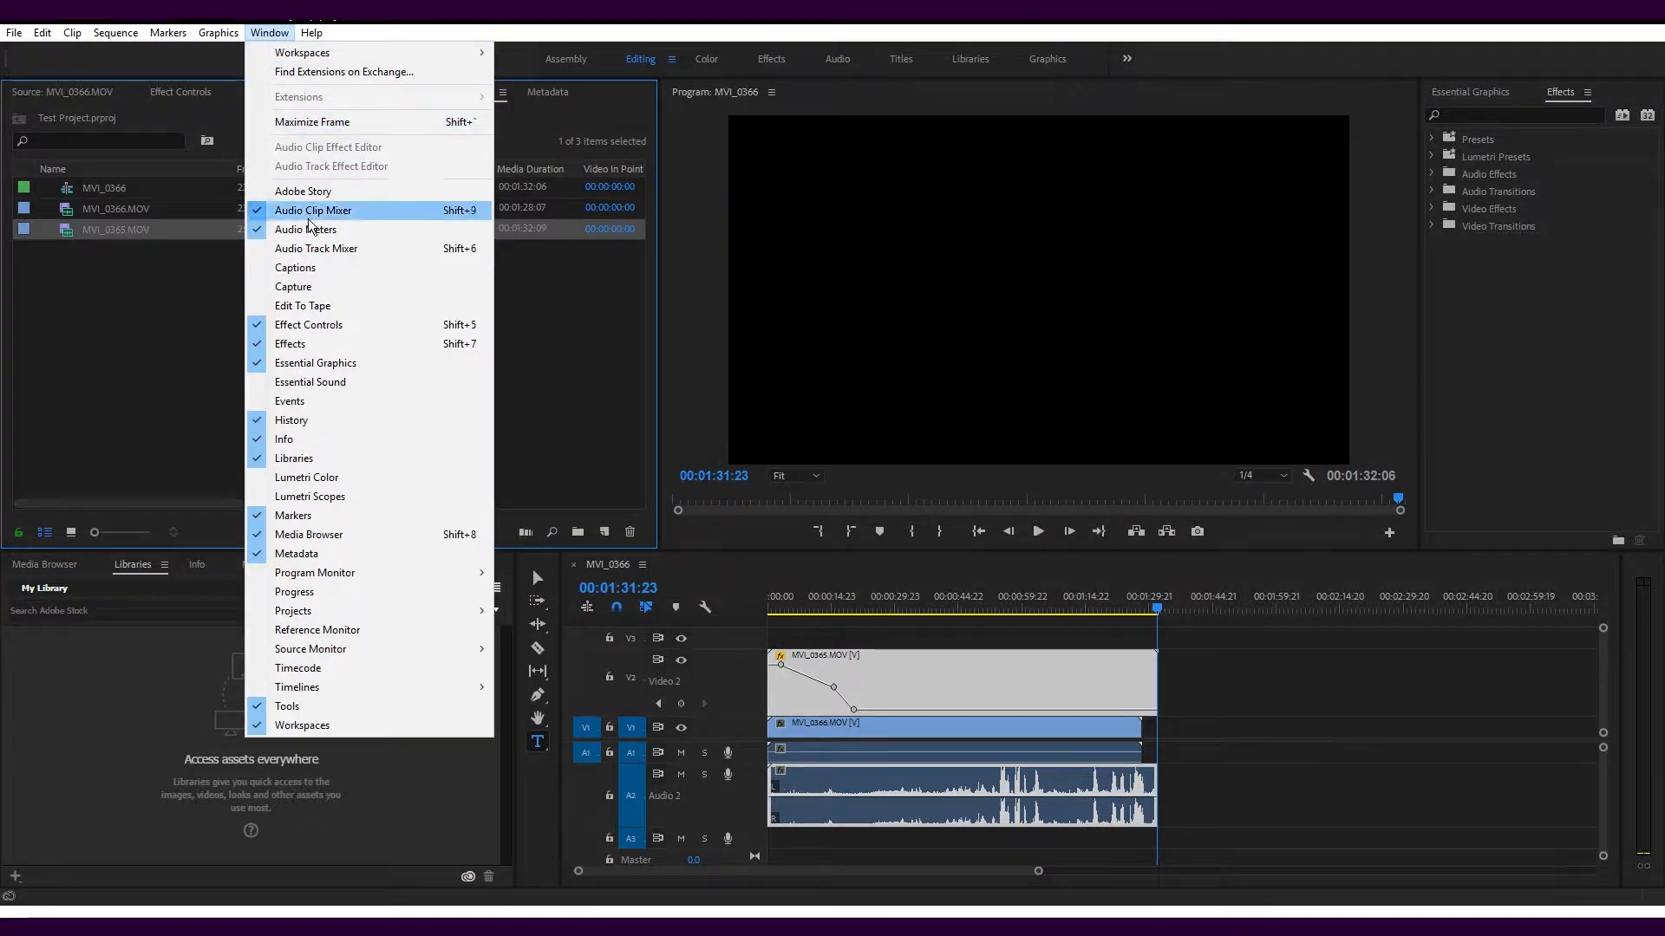
click(300, 401)
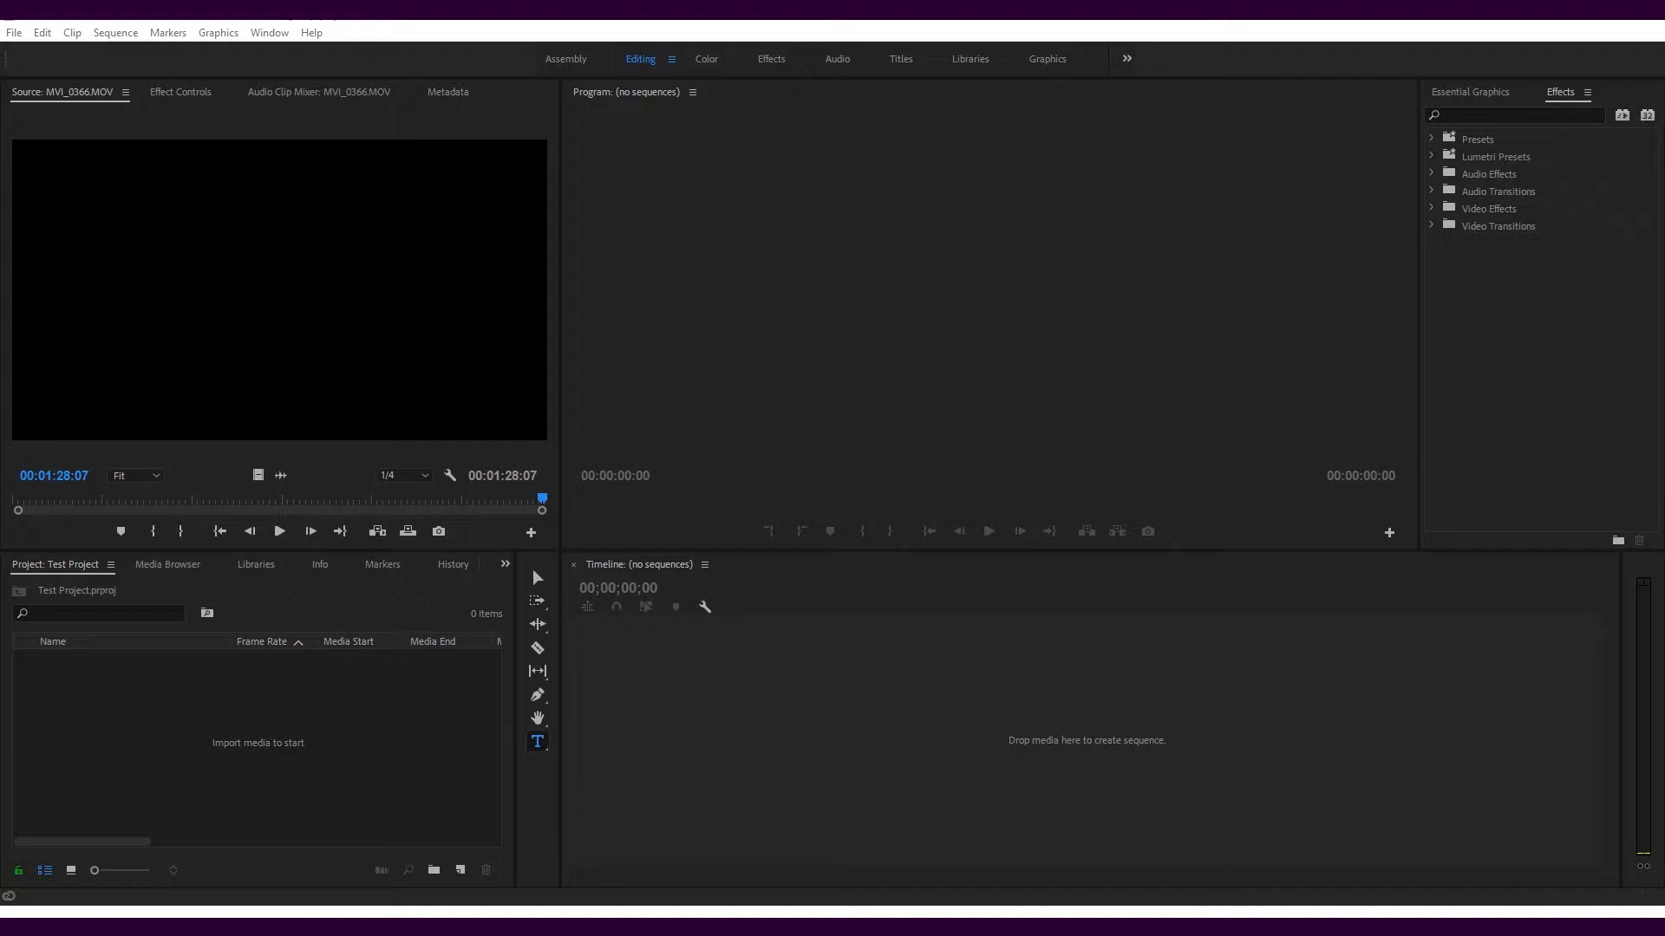
Import MVI_0366.MOV from the Interview folder into the project bin
click(14, 33)
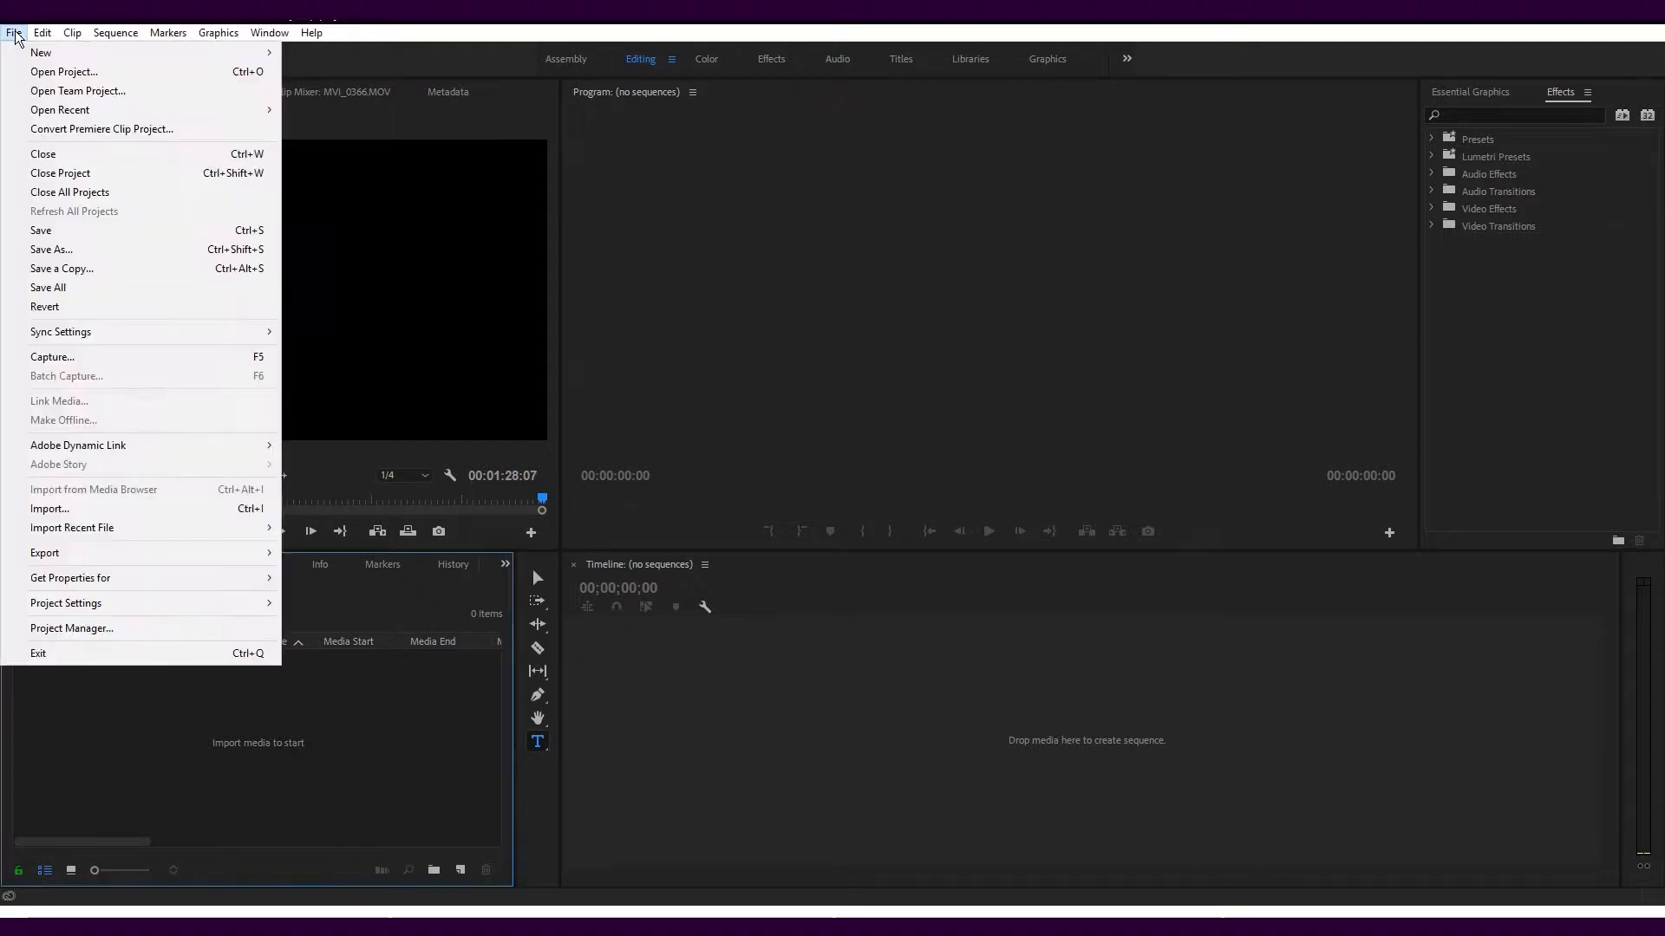
click(85, 507)
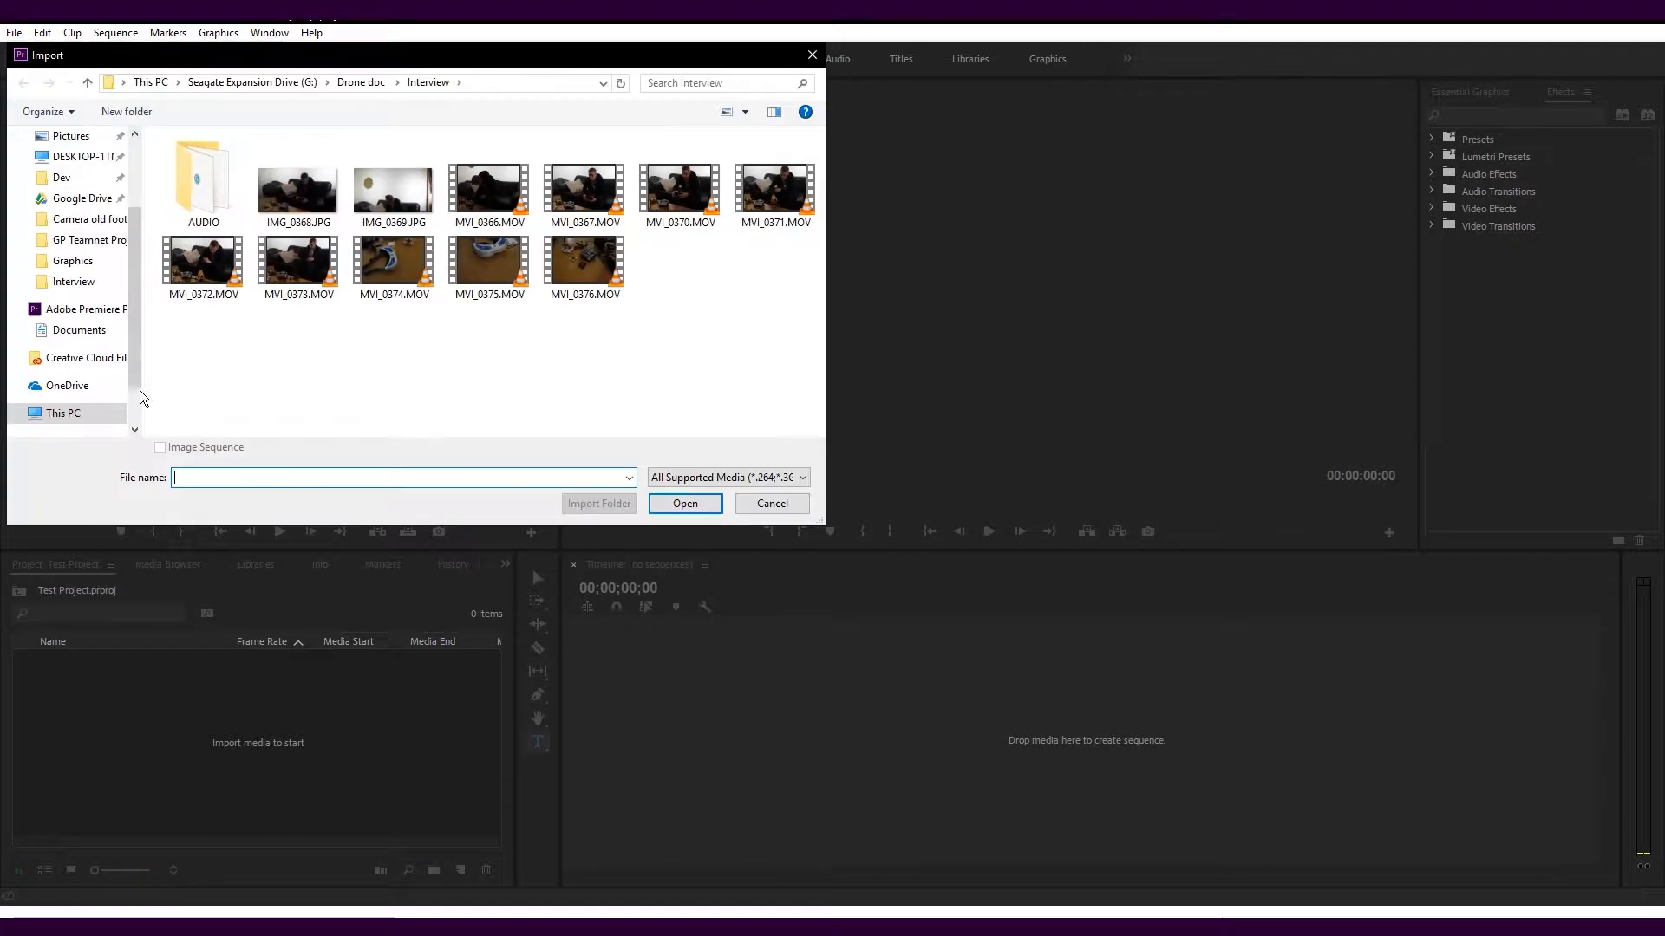
double_click(490, 191)
double_click(194, 722)
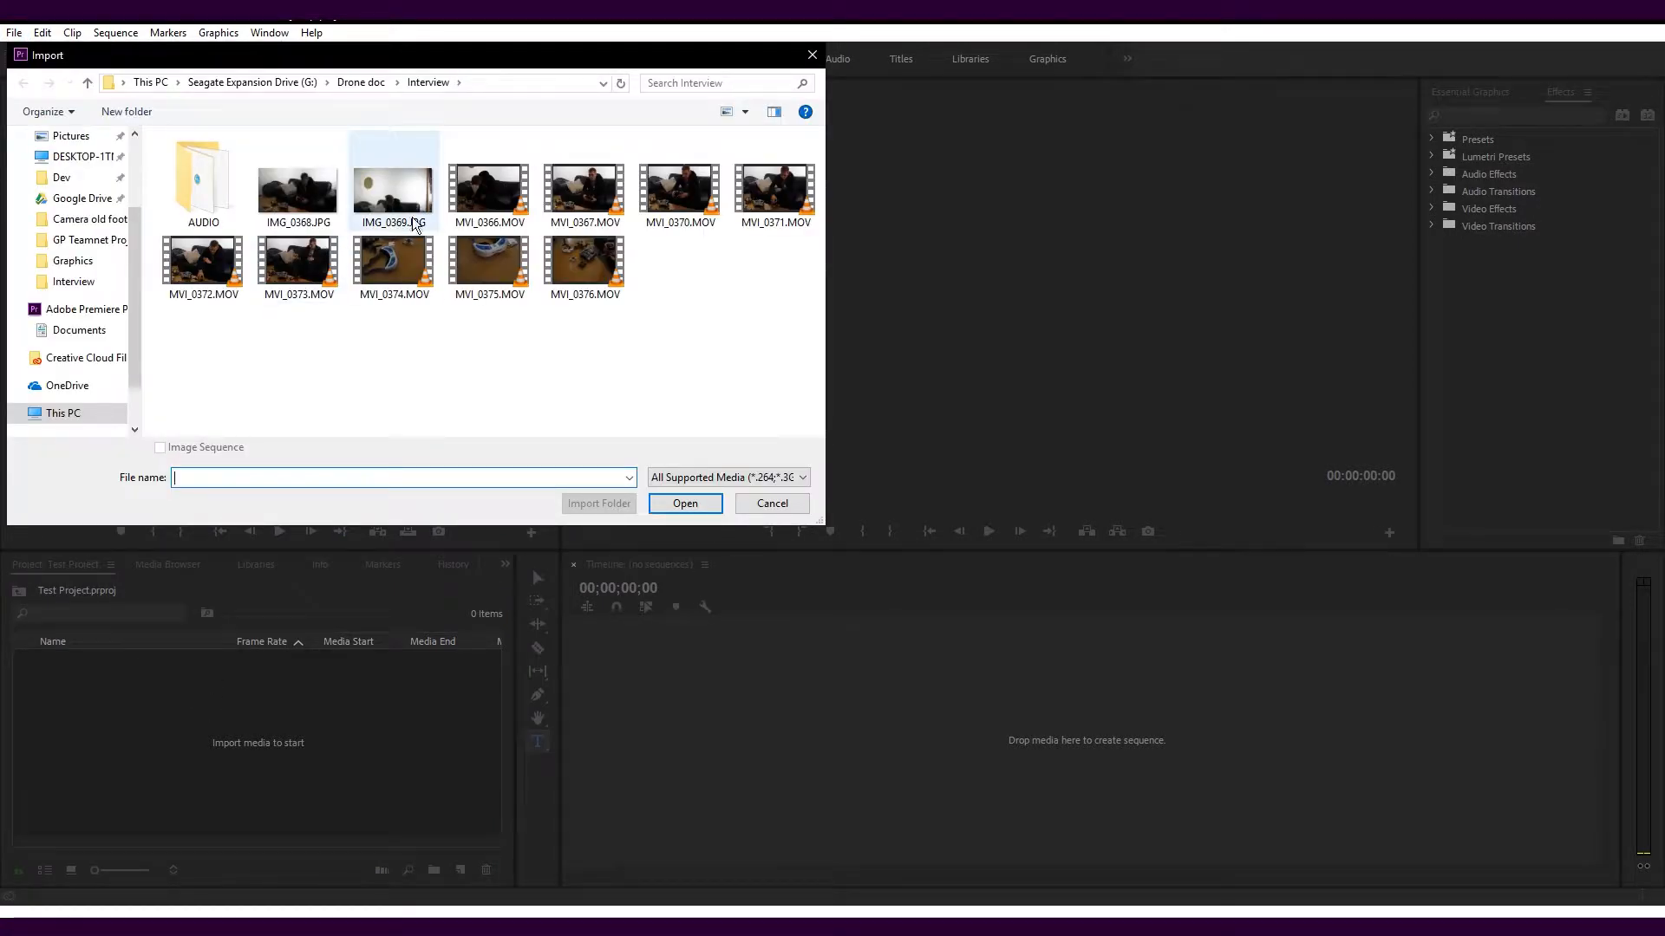
click(485, 206)
click(685, 503)
drag(1162, 641, 210, 699)
Try creating a sequence from MVI_0366.MOV on the empty timeline and undo its creation
drag(1664, 802, 678, 716)
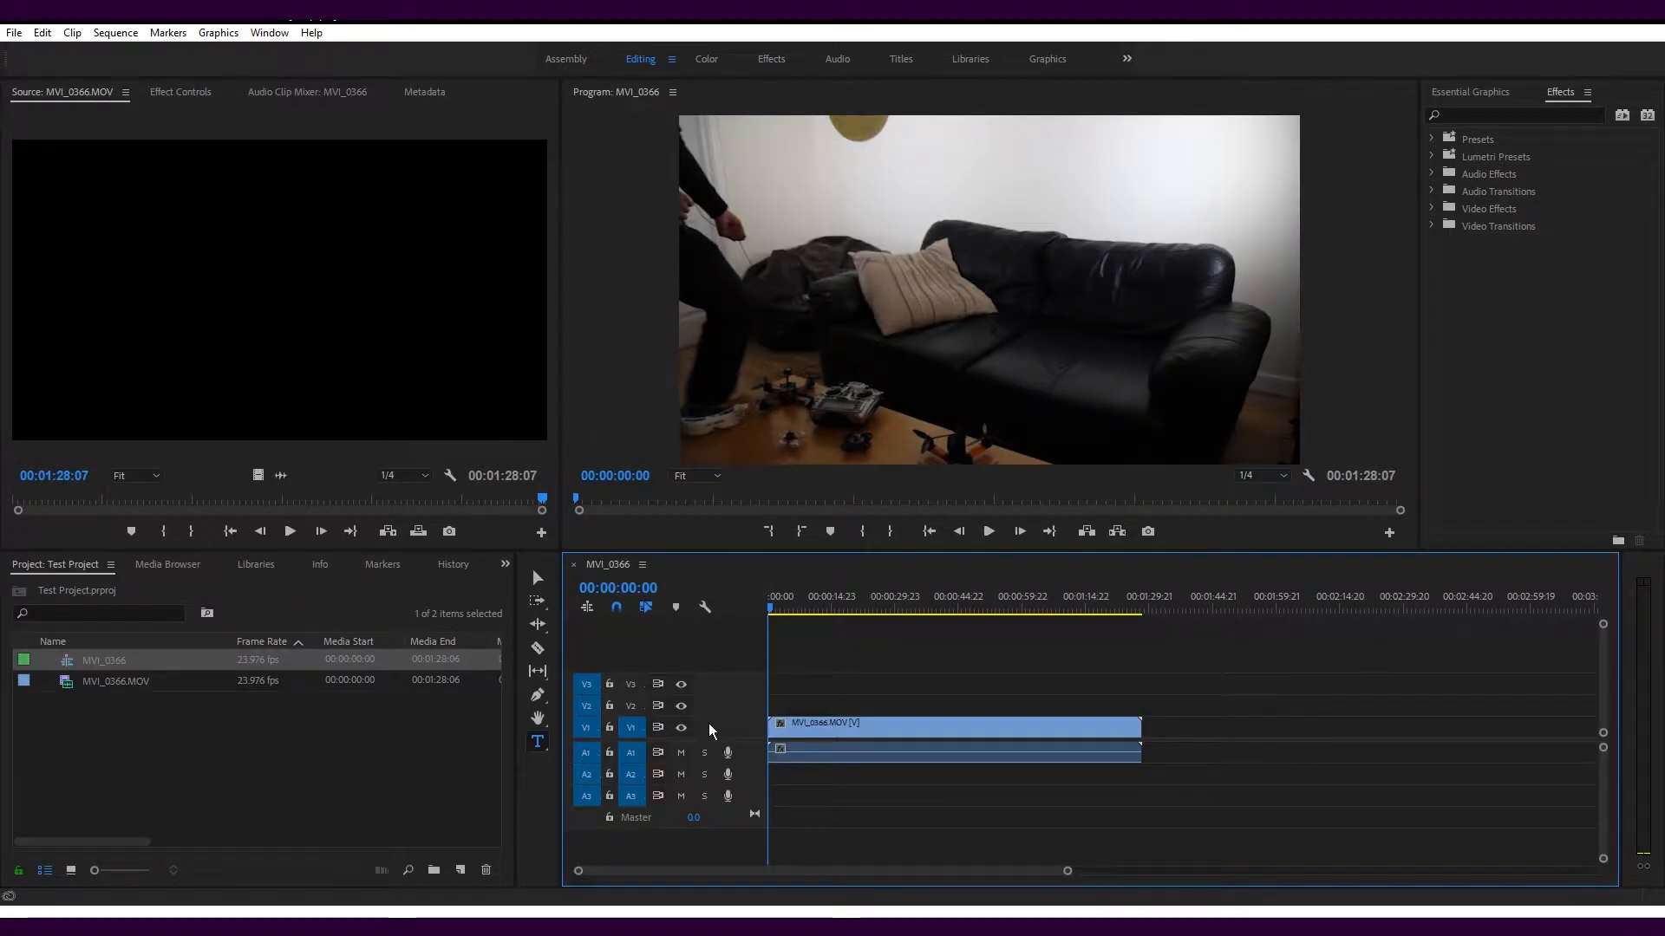
key(ctrl+z)
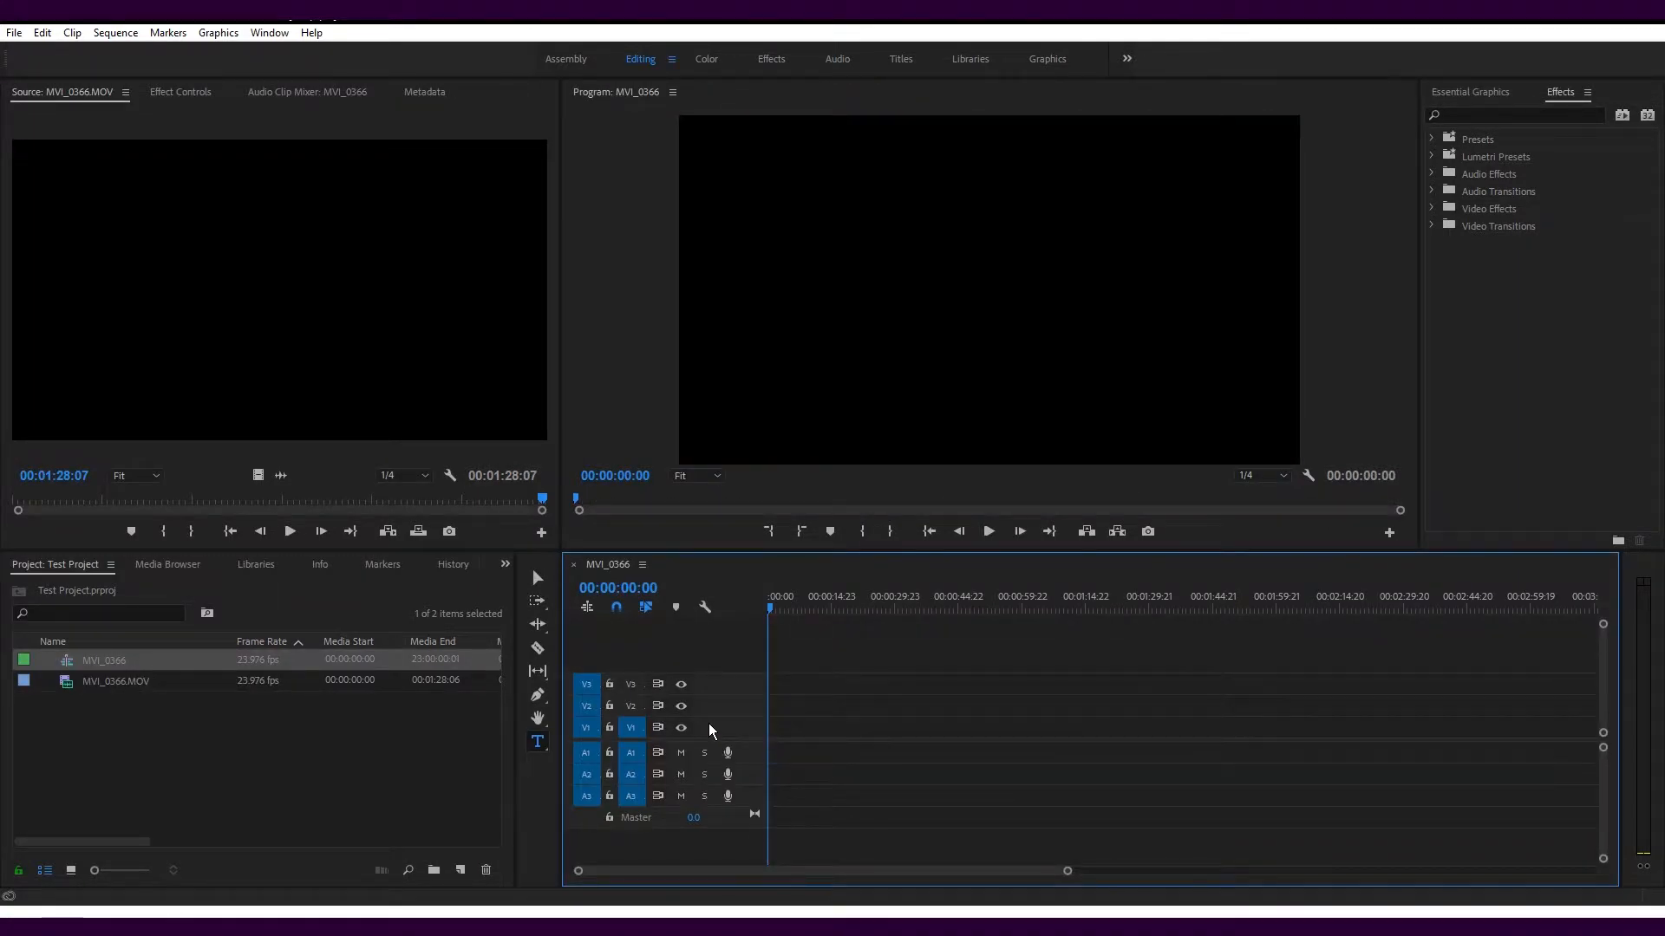
key(ctrl+z)
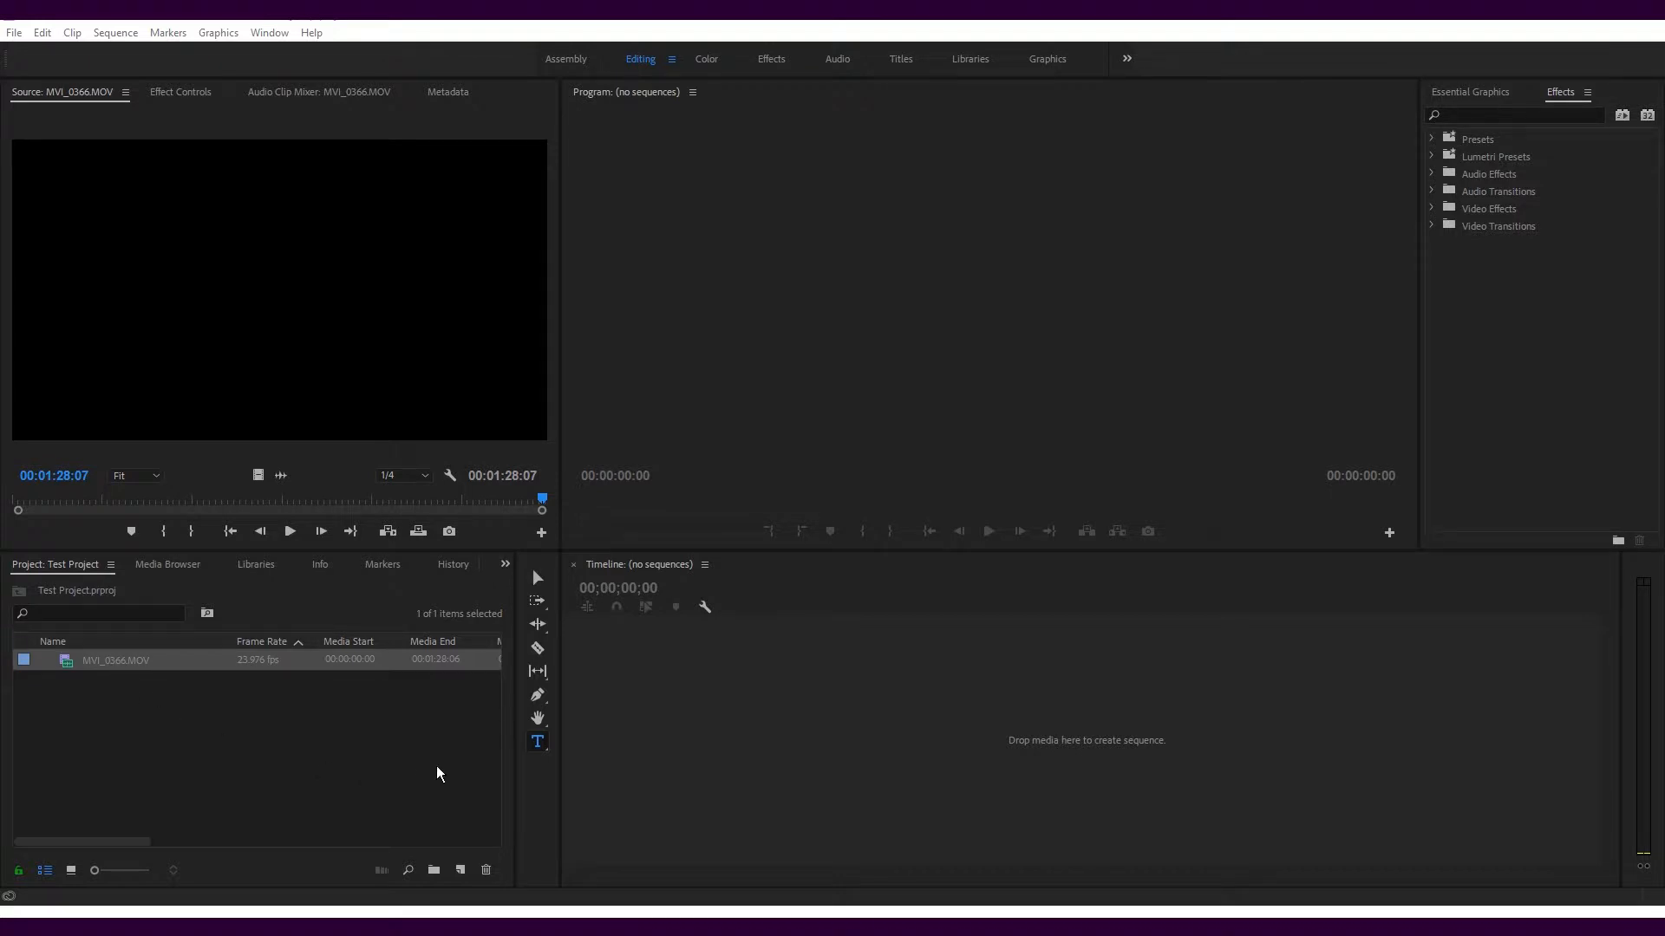
Rename the imported MVI_0366.MOV clip in the project bin as Interview Footage 1
right_click(109, 661)
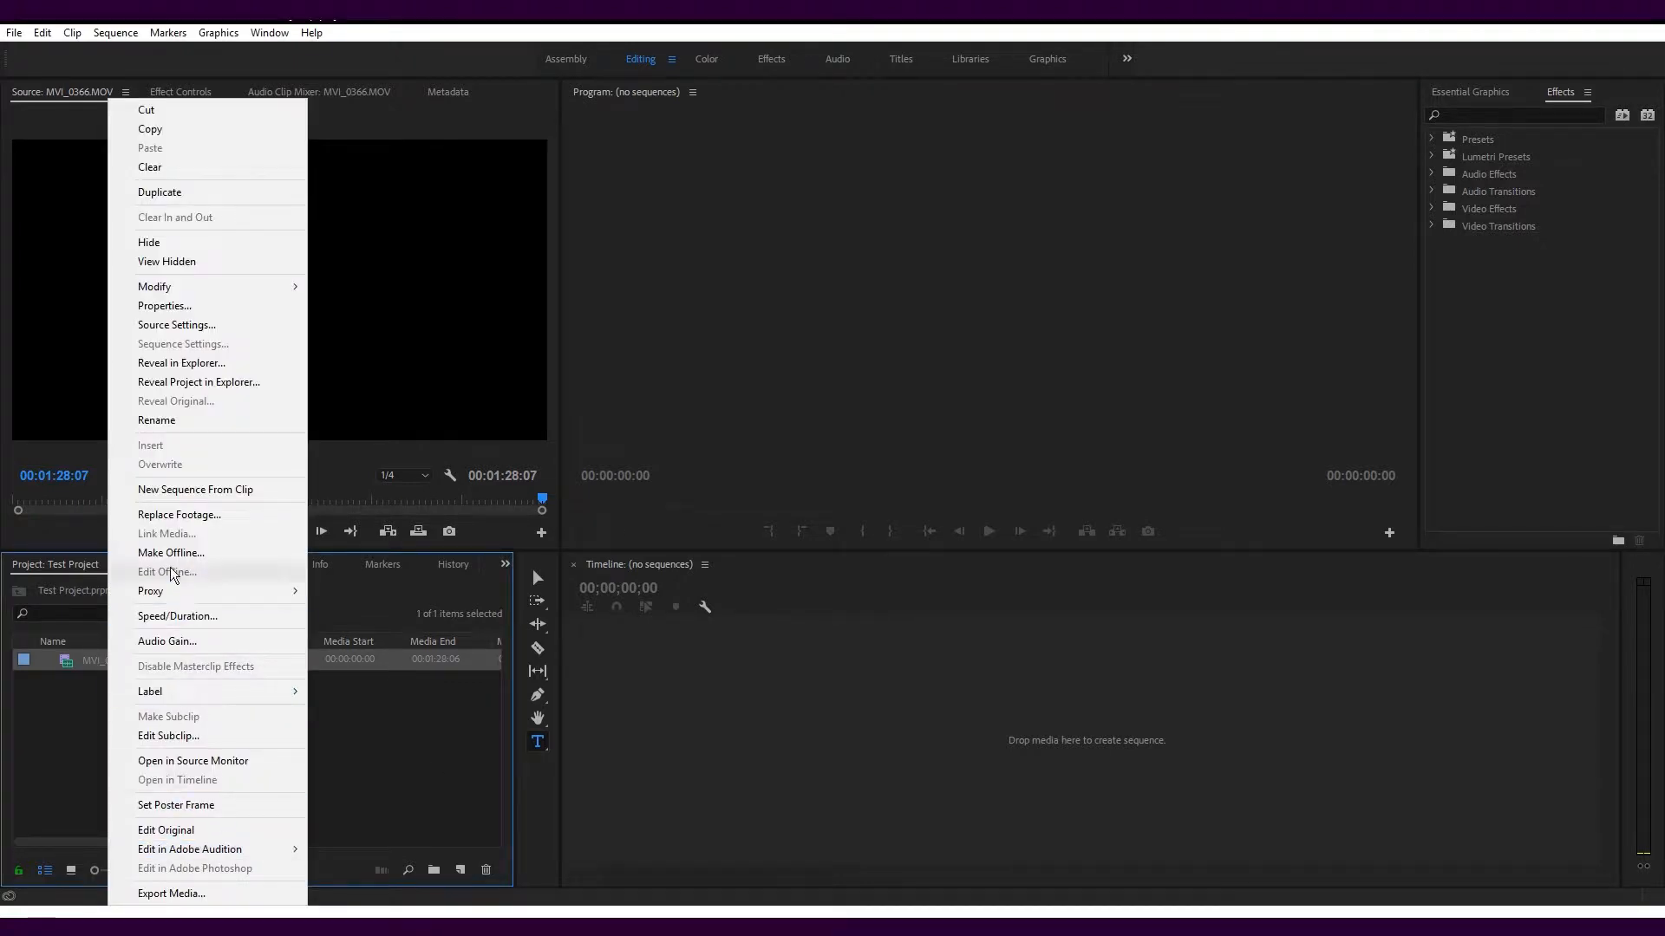
click(159, 423)
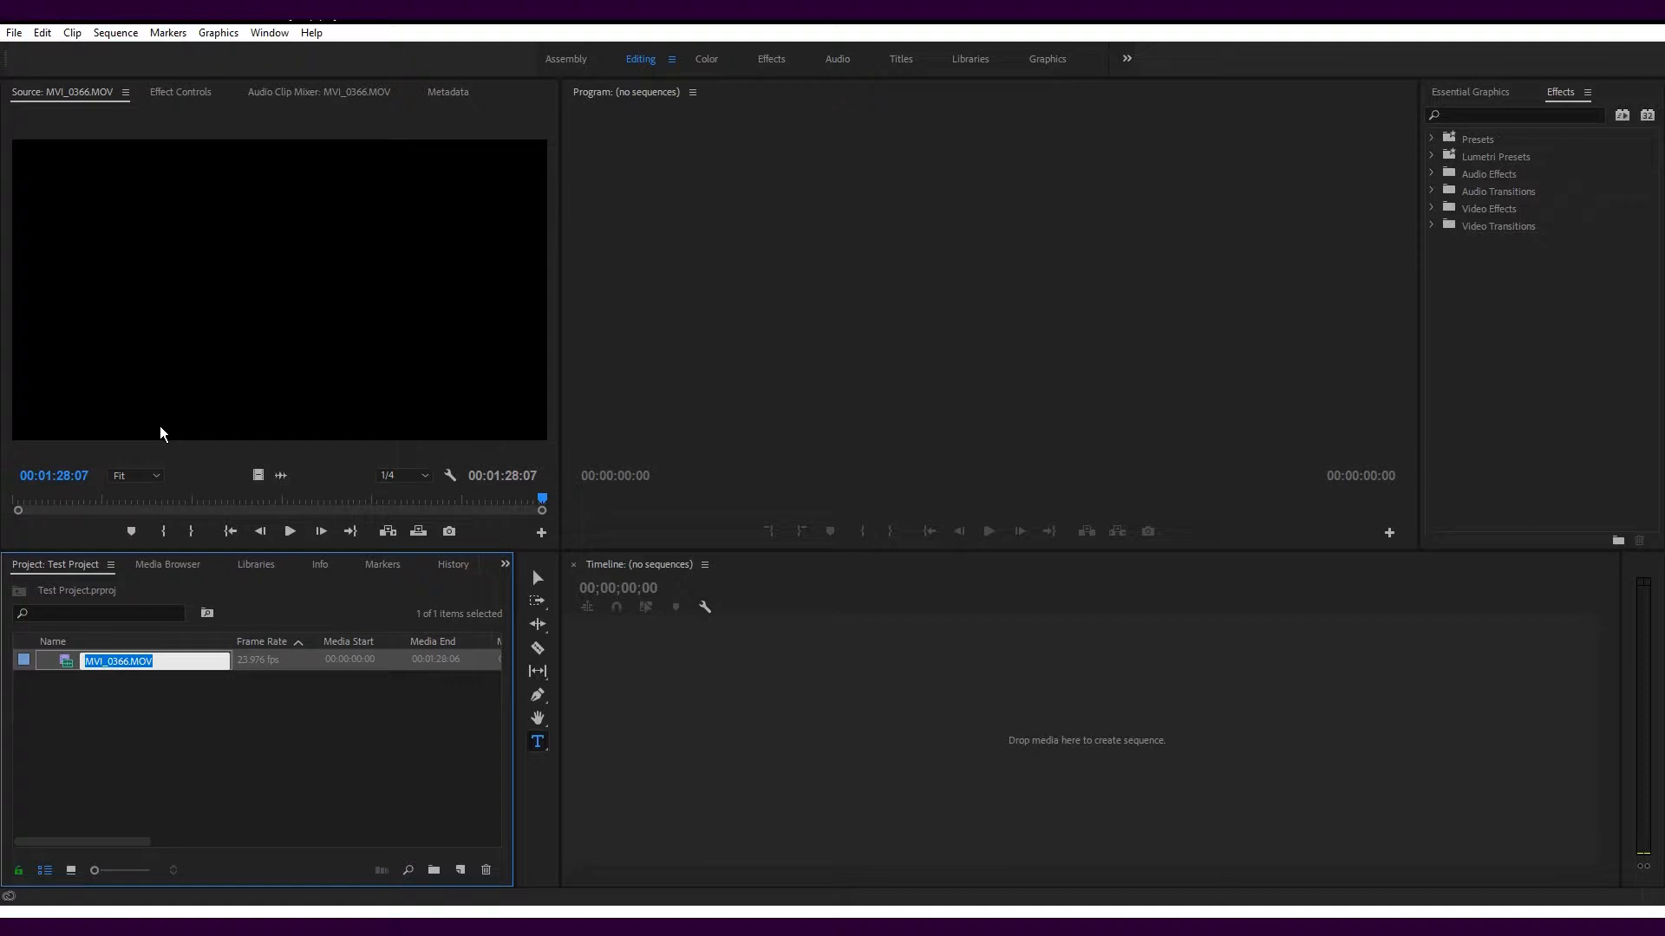
text(Interview Footage 1)
key(Return)
click(144, 710)
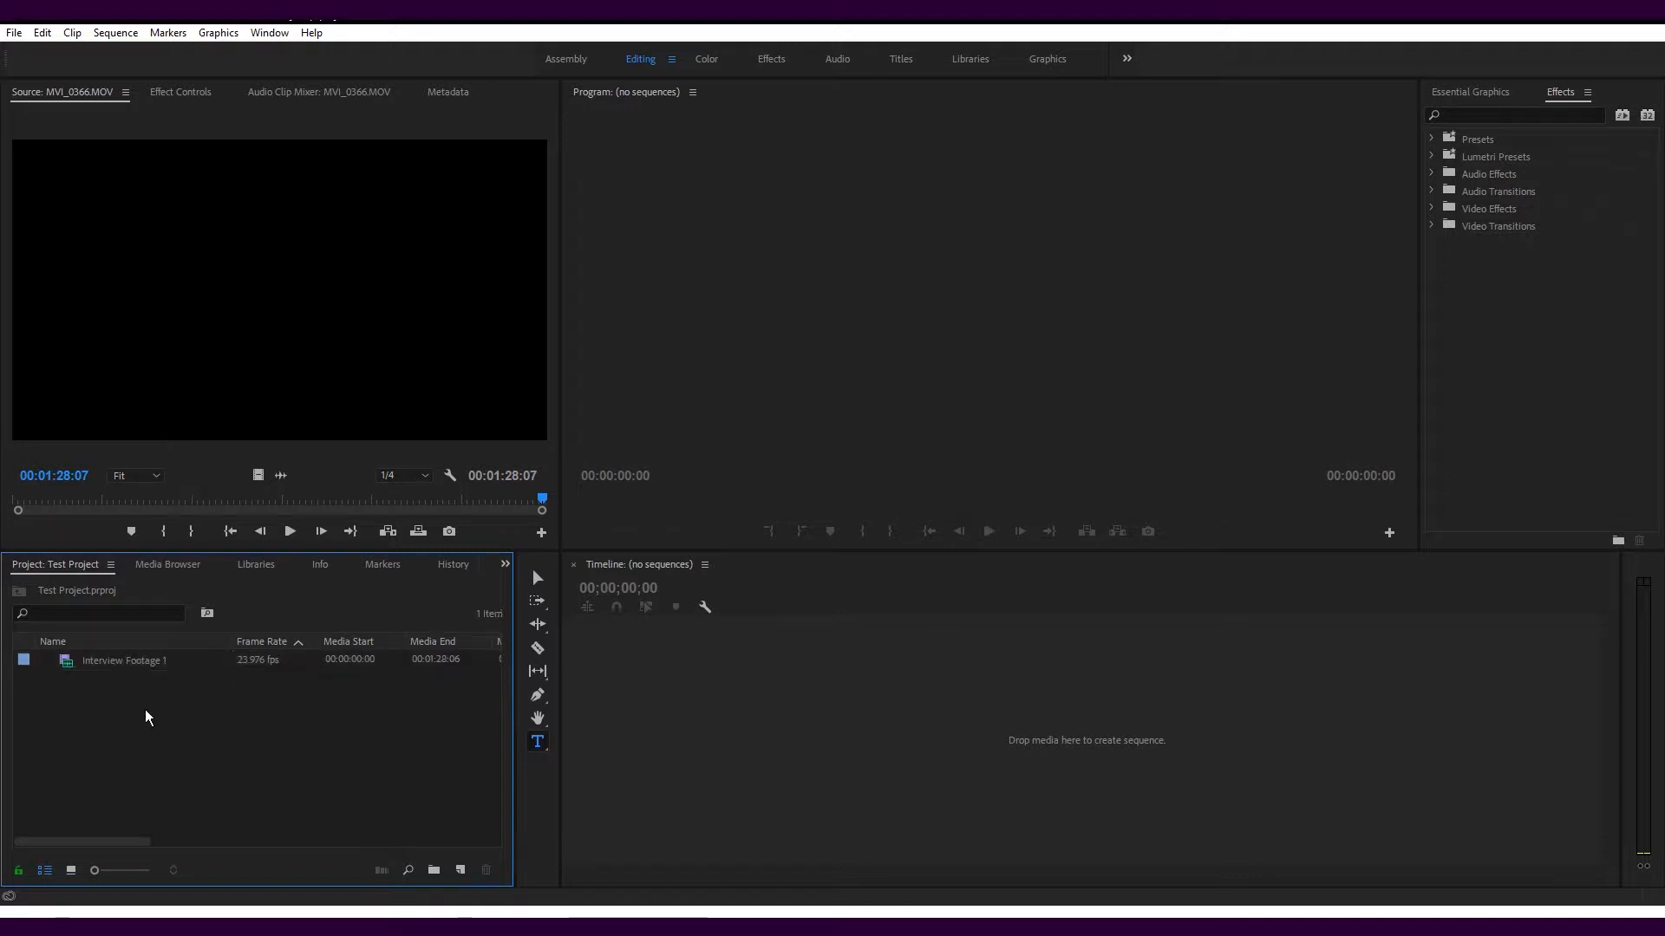
Create a bin named Interview footage and move the Interview Footage 1 clip into it
right_click(144, 710)
click(173, 744)
text(Interview footage)
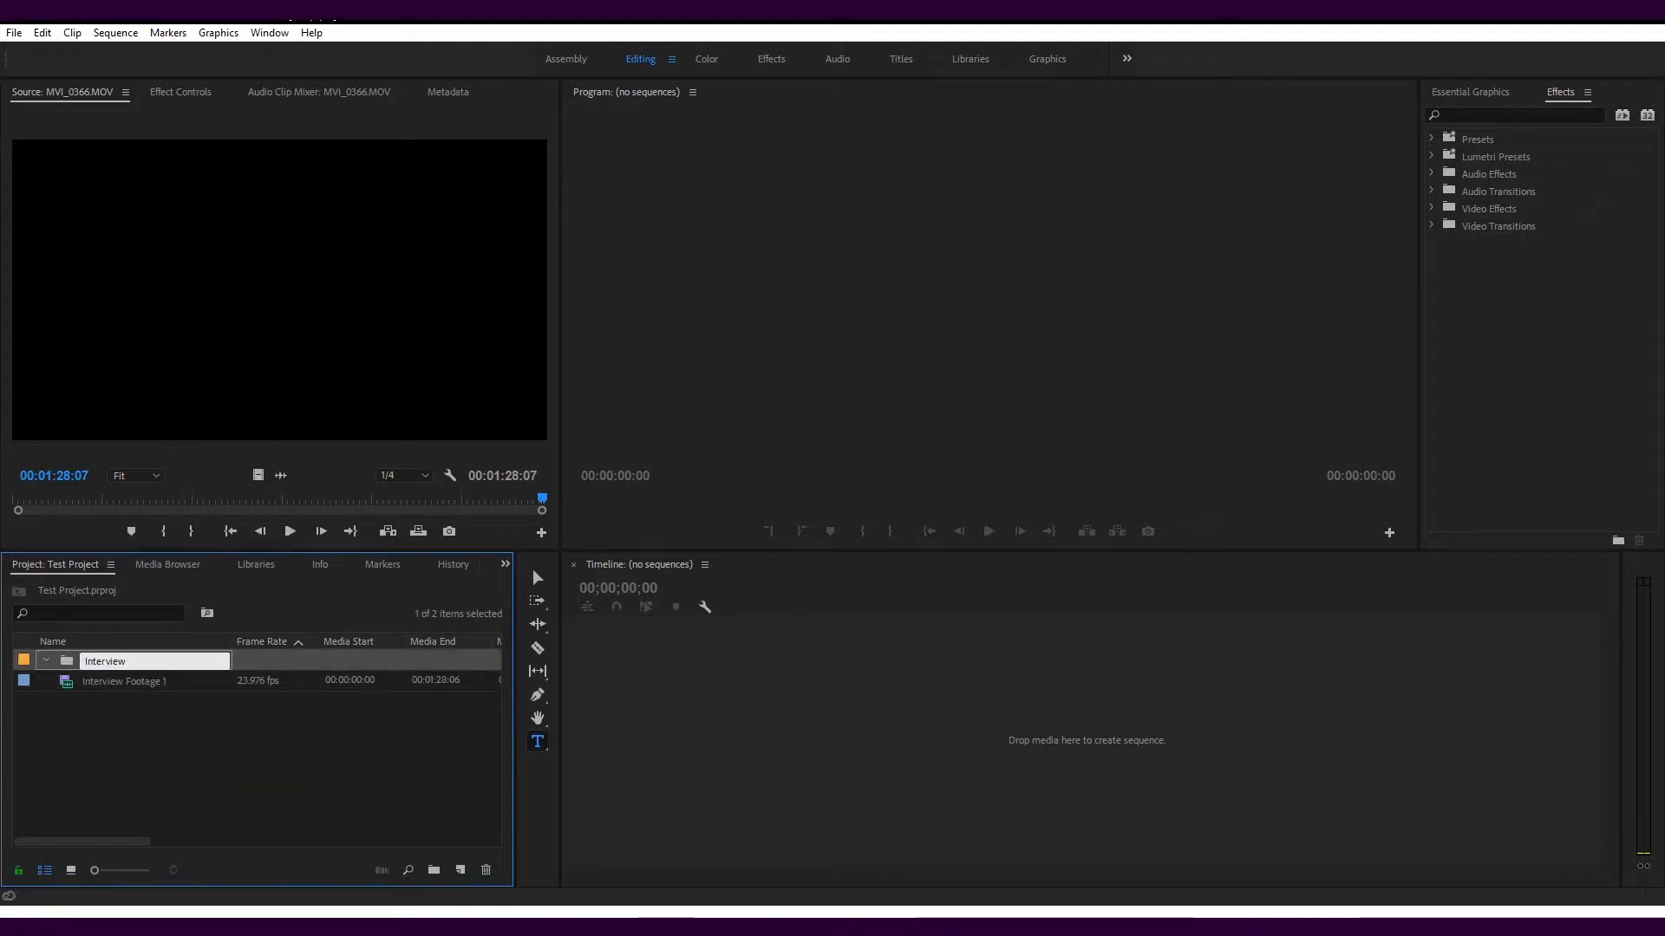
key(Tab)
drag(72, 689, 71, 666)
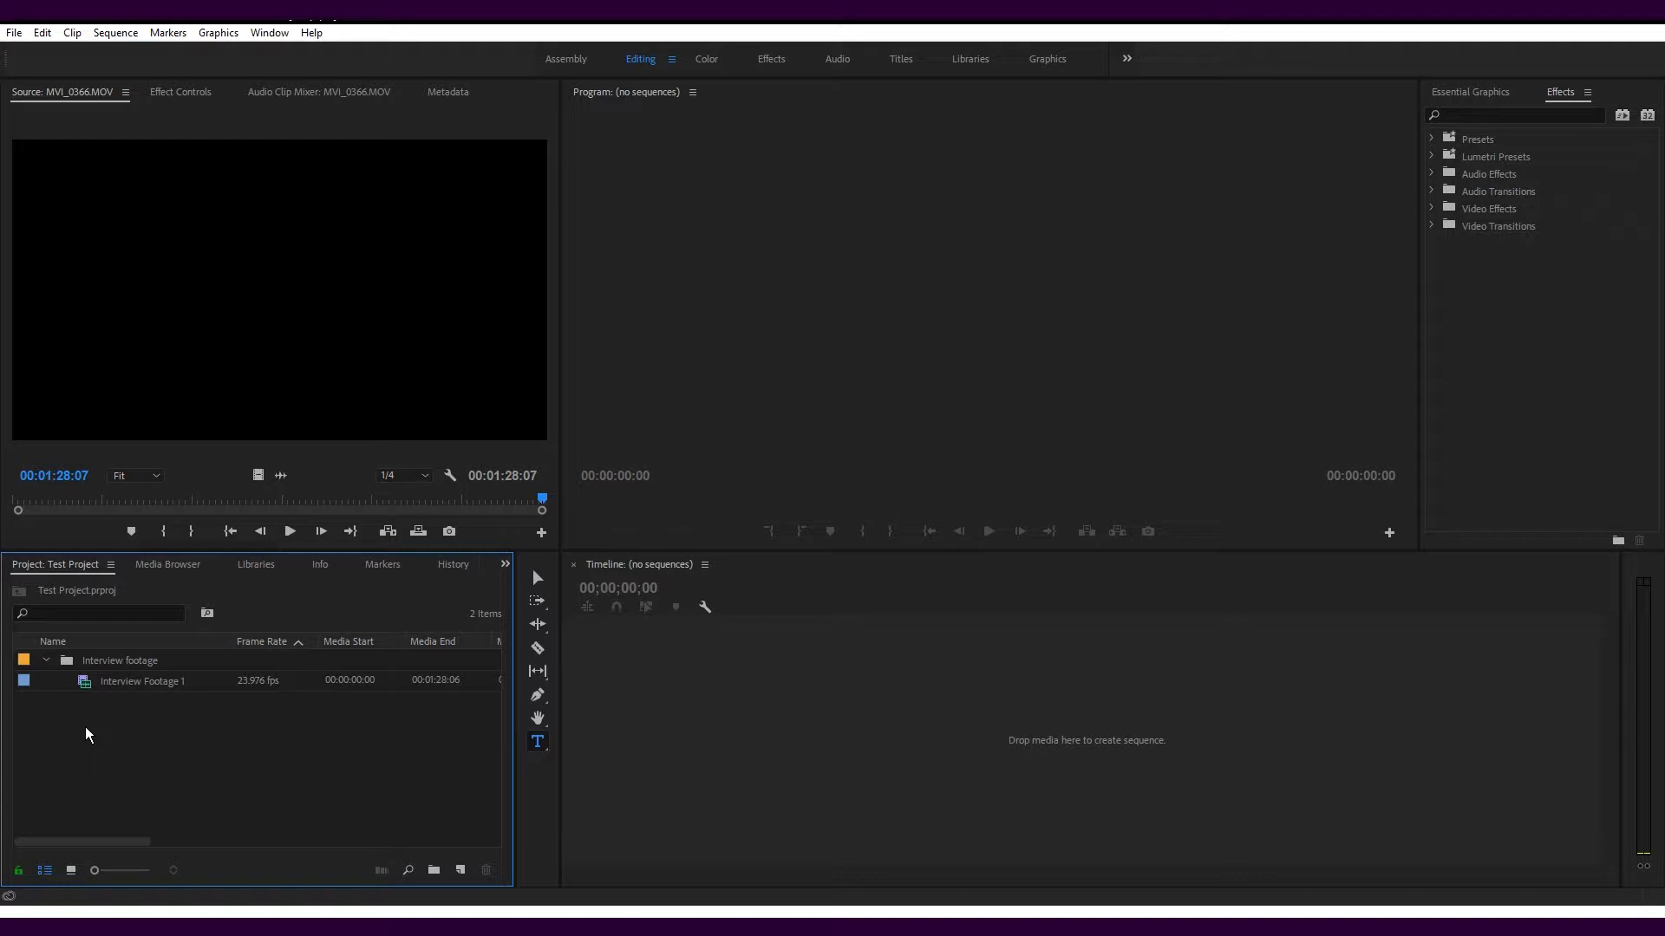
Assign the Green label colour to the Interview footage bin and its Interview Footage 1 clip
click(118, 662)
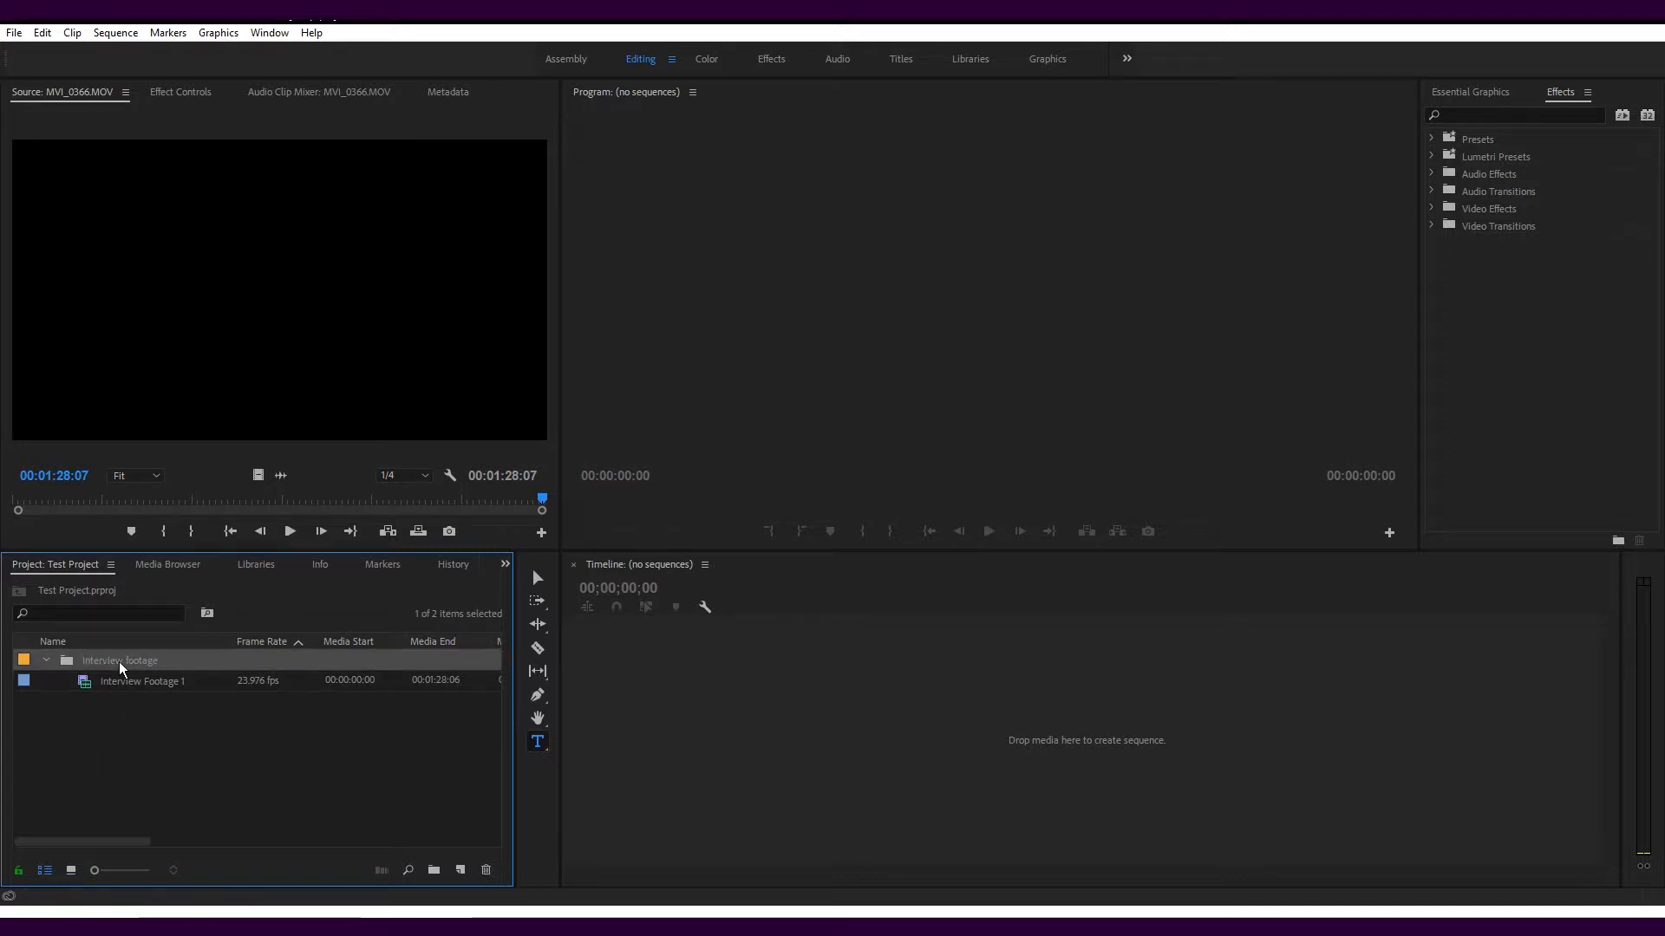
ctrl+click(128, 681)
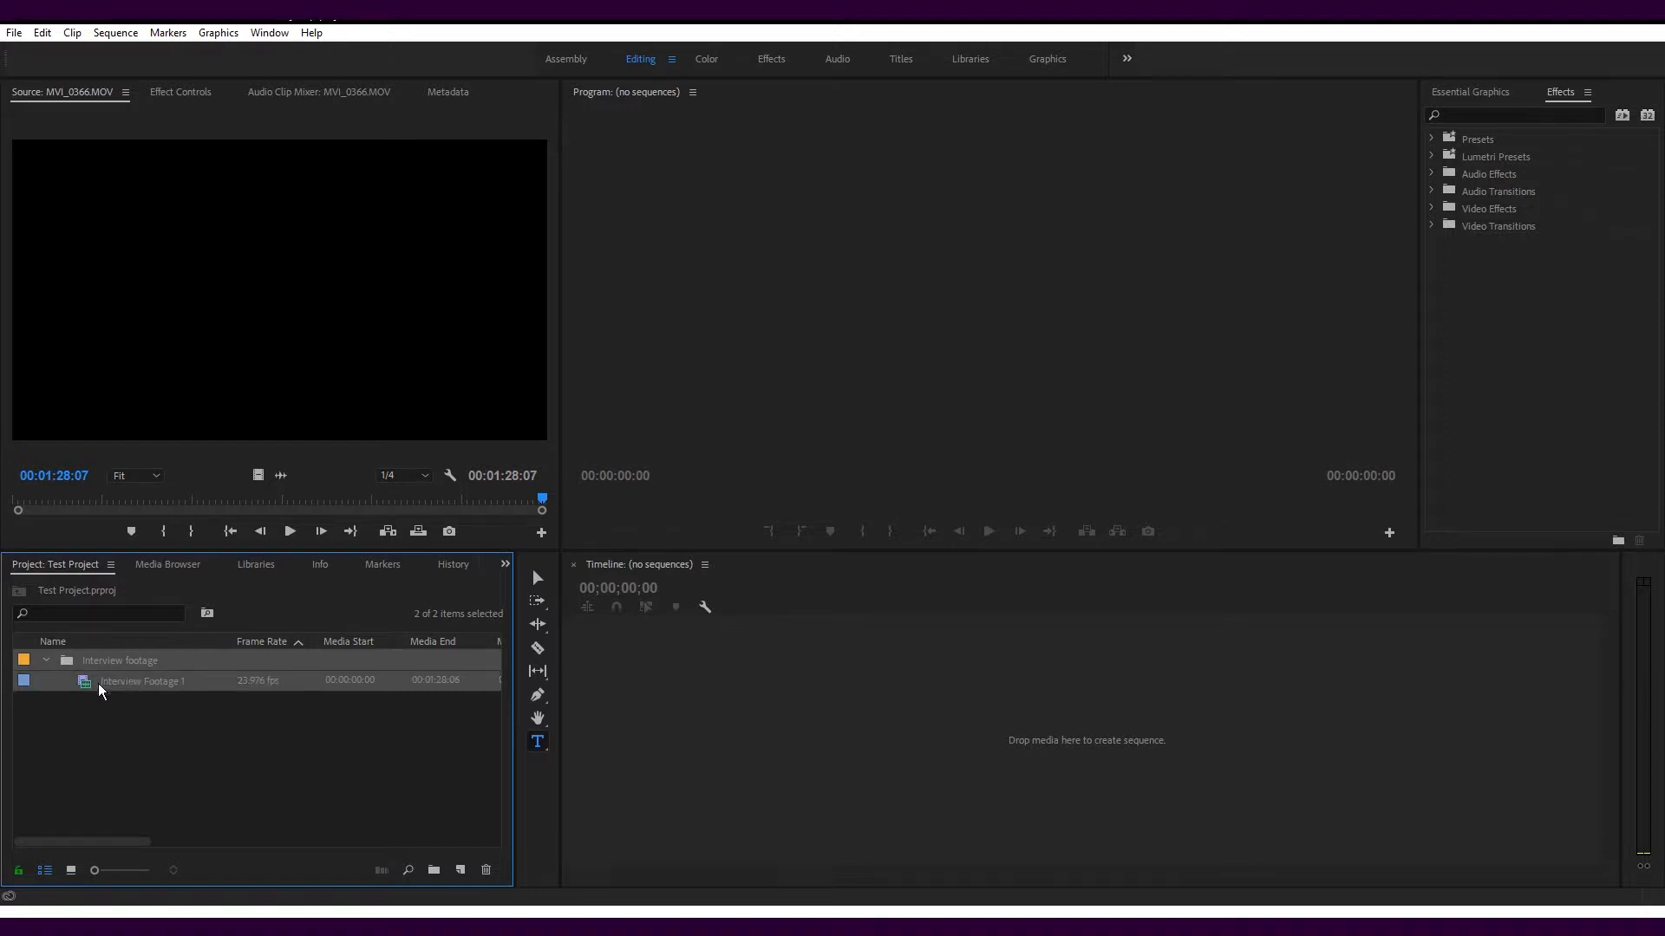
right_click(24, 657)
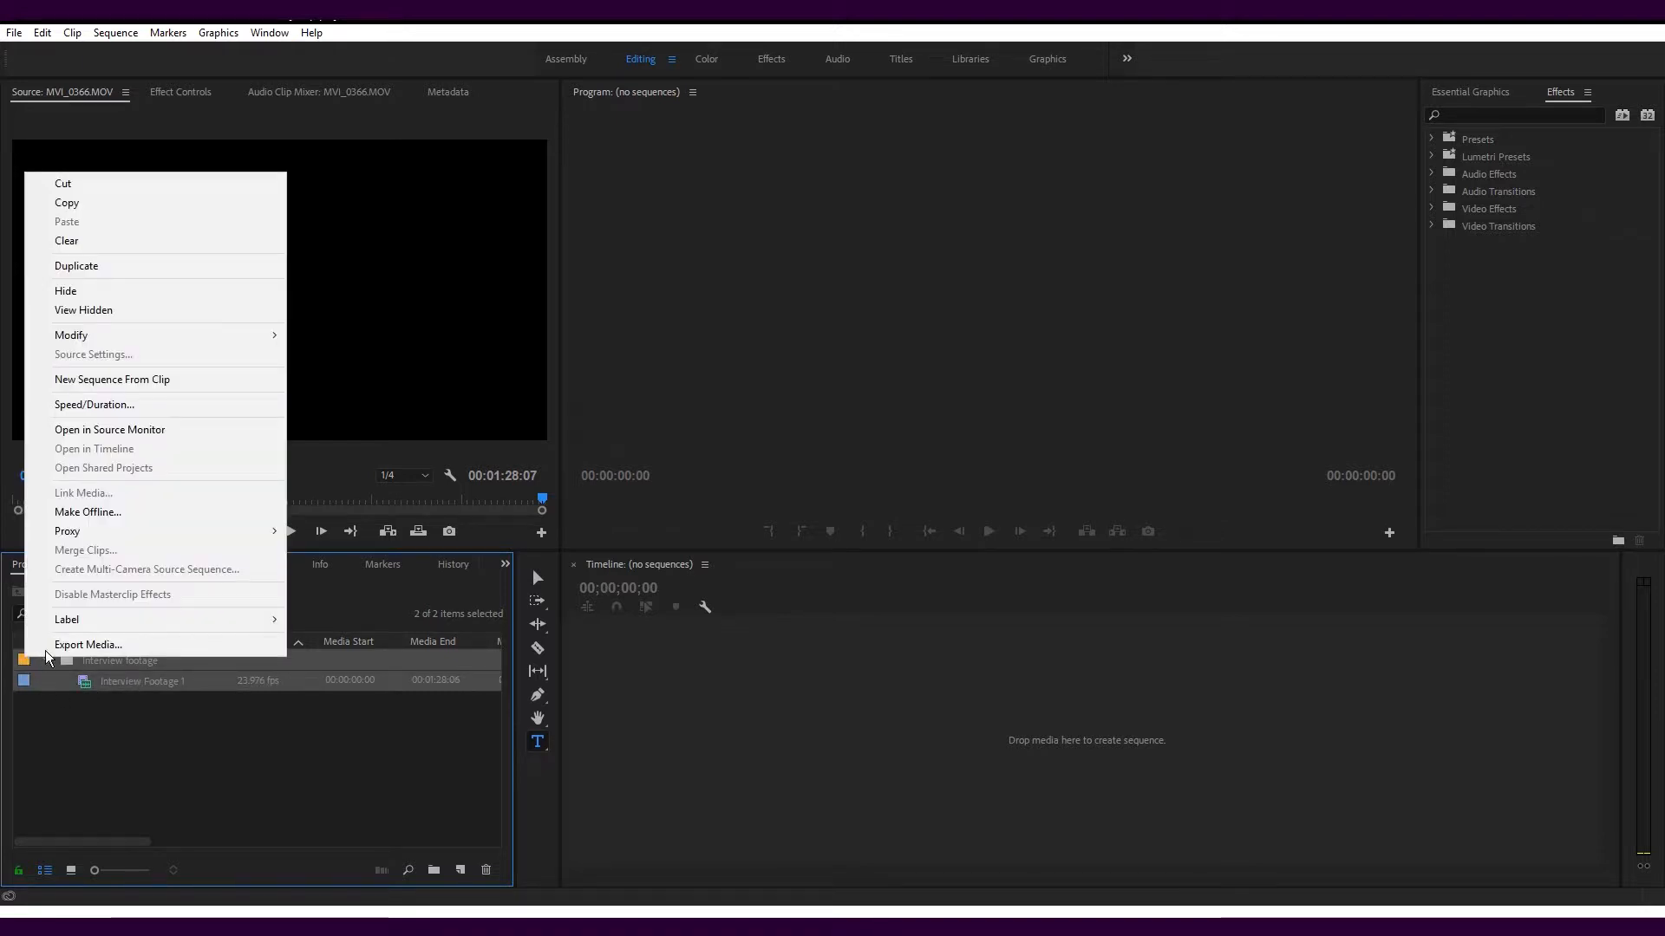
mouse_move(69, 621)
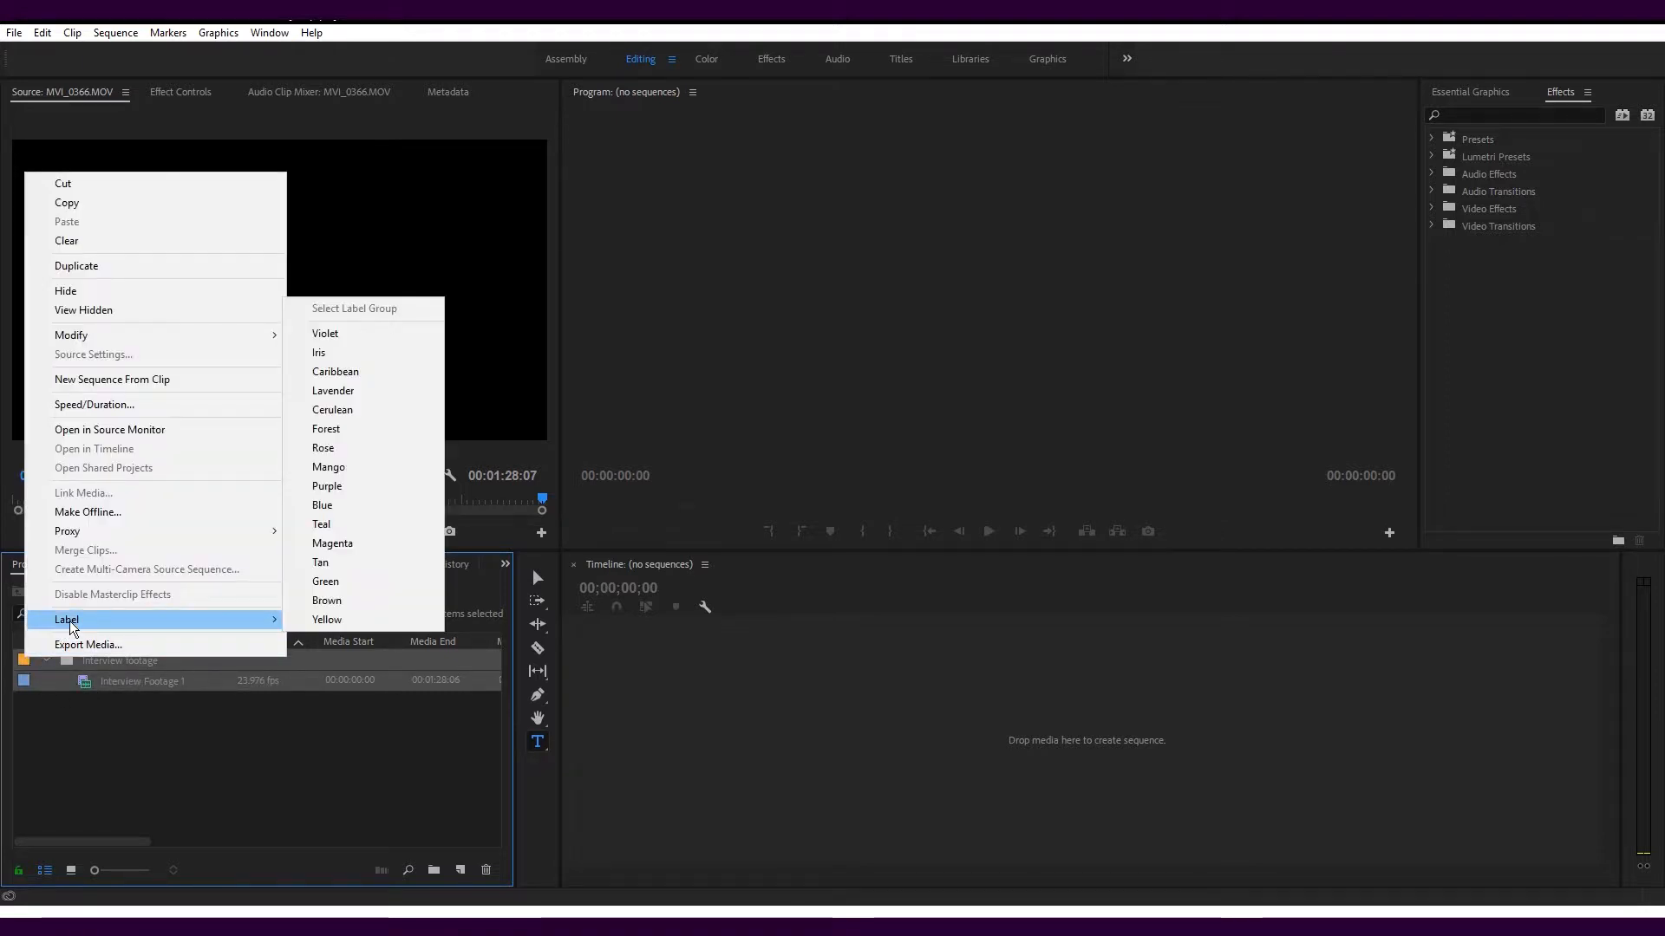
click(334, 589)
click(310, 739)
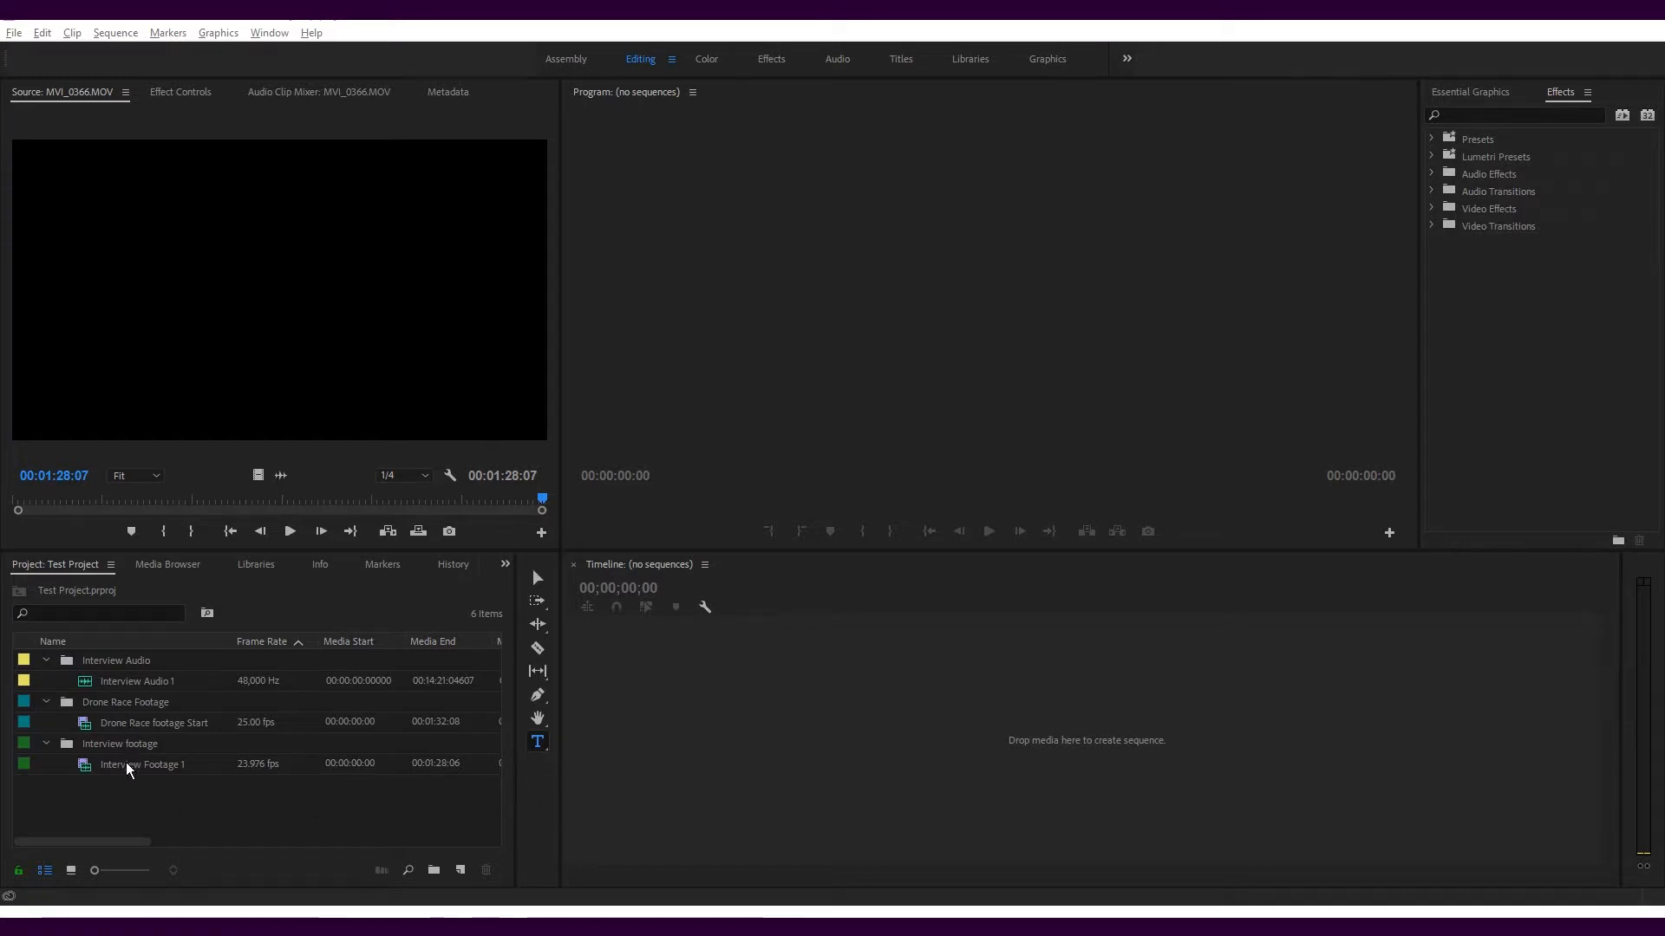
Try building a sequence directly from Interview Footage 1 and remove that sequence again
drag(126, 762, 639, 713)
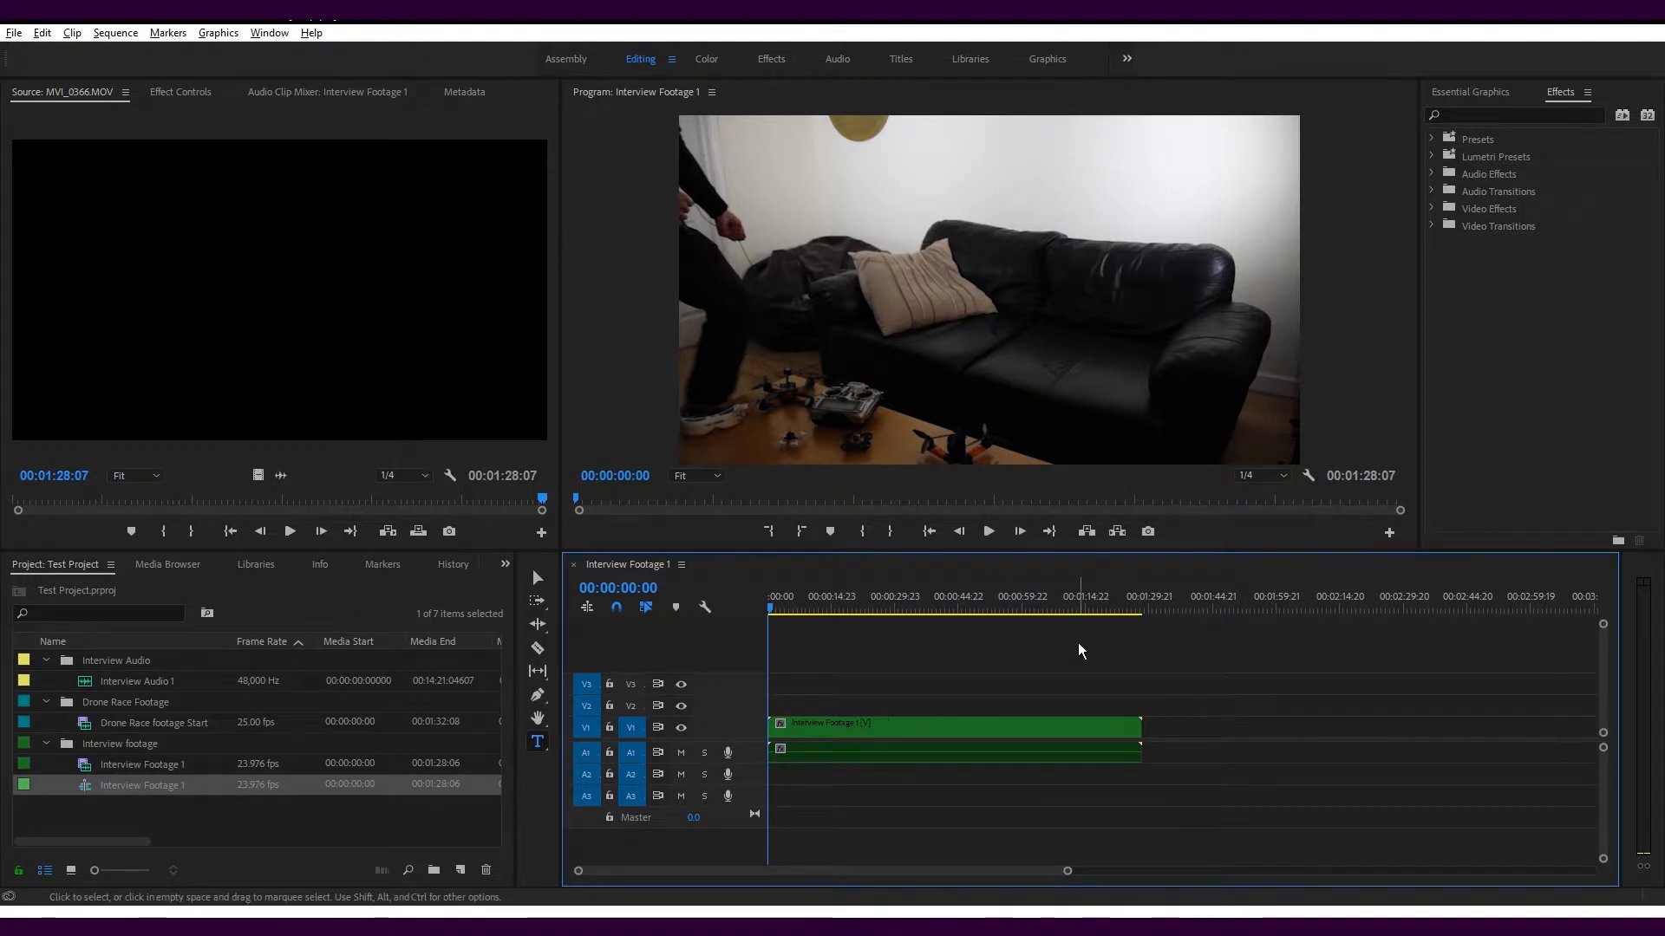
mouse_move(781, 600)
mouse_down()
mouse_move(809, 600)
mouse_move(752, 595)
mouse_up()
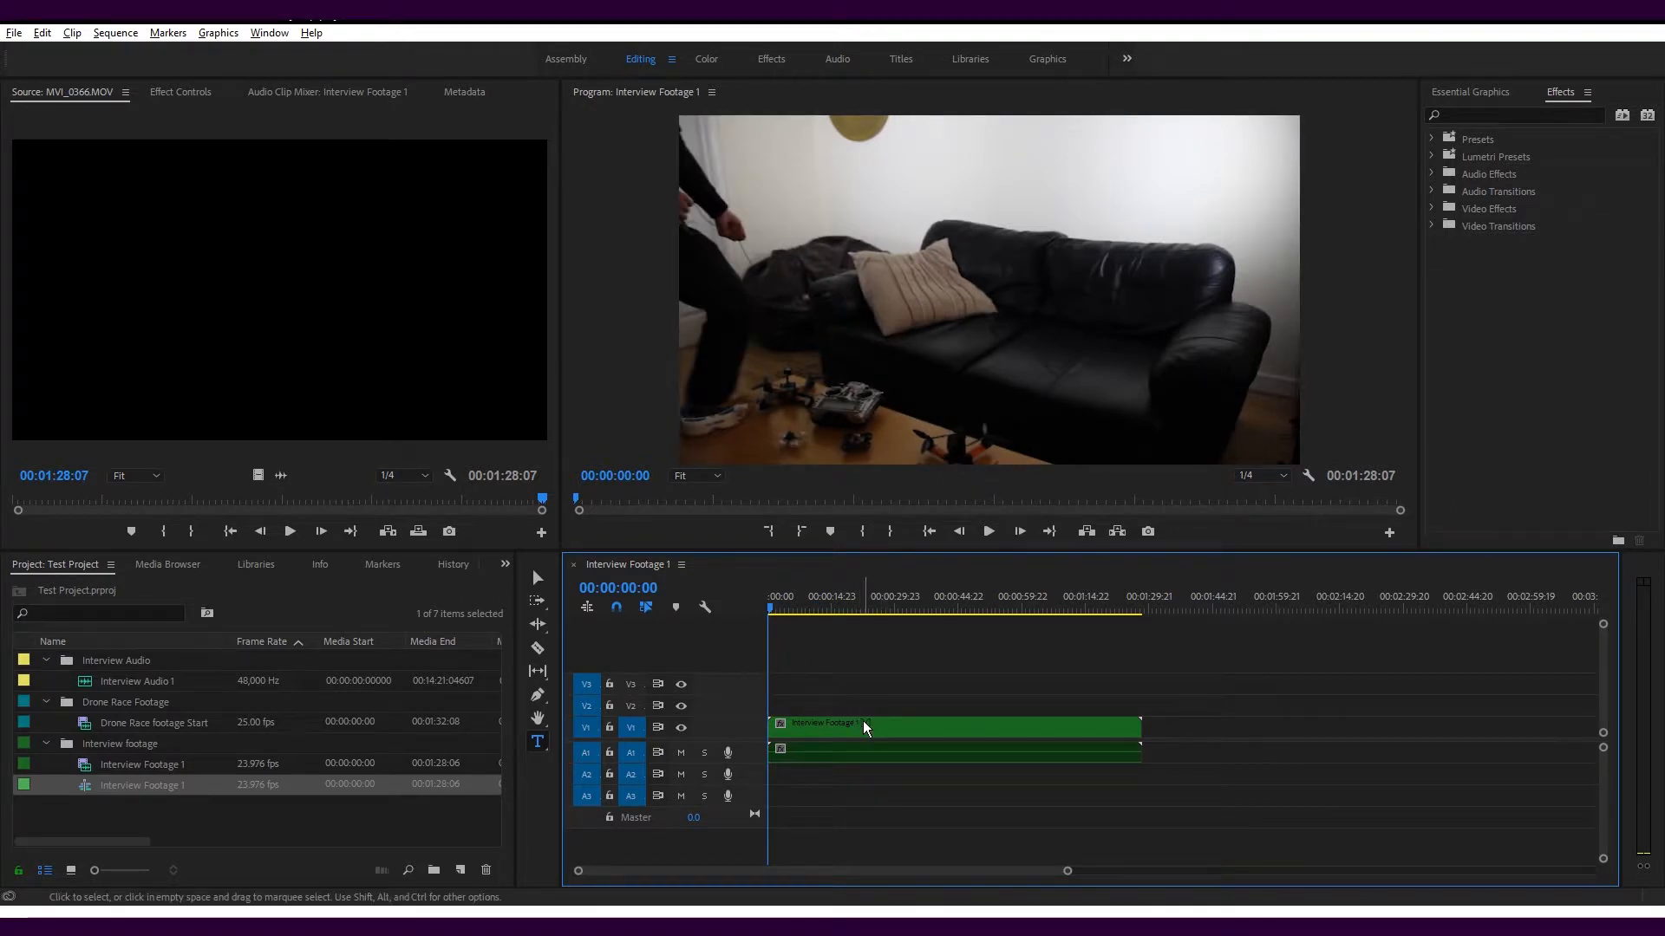
key(space)
key(Delete)
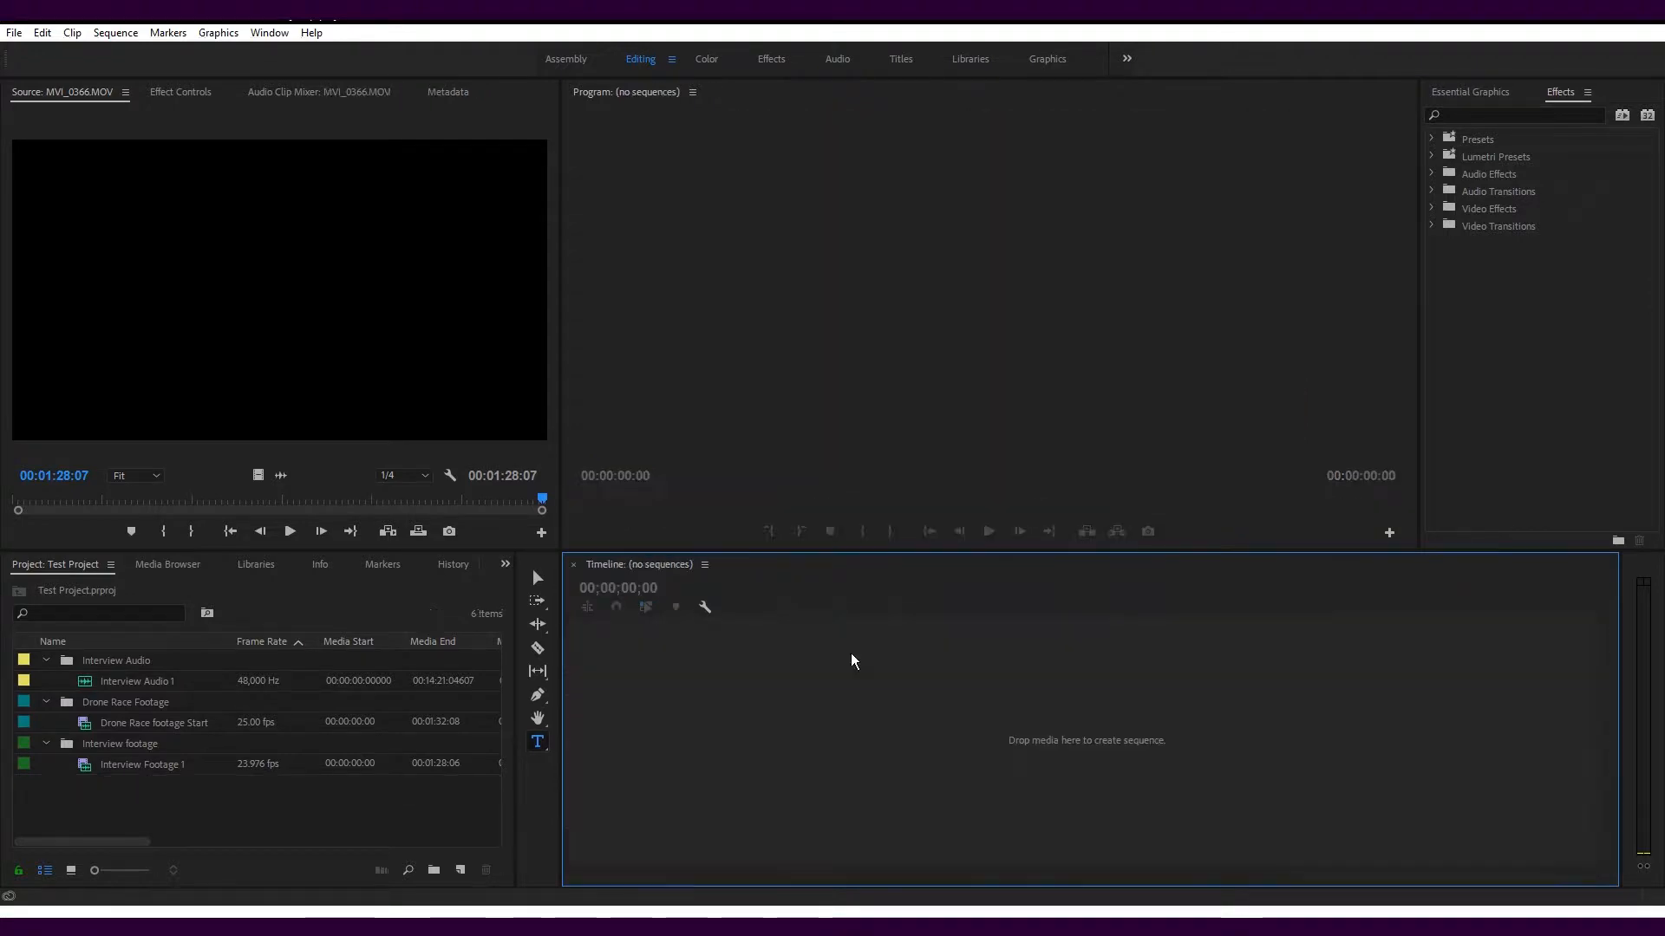
Create a sequence named Interview One with the ARRI 1080p 23.976 preset, reviewing its video and audio settings
click(14, 32)
mouse_move(52, 53)
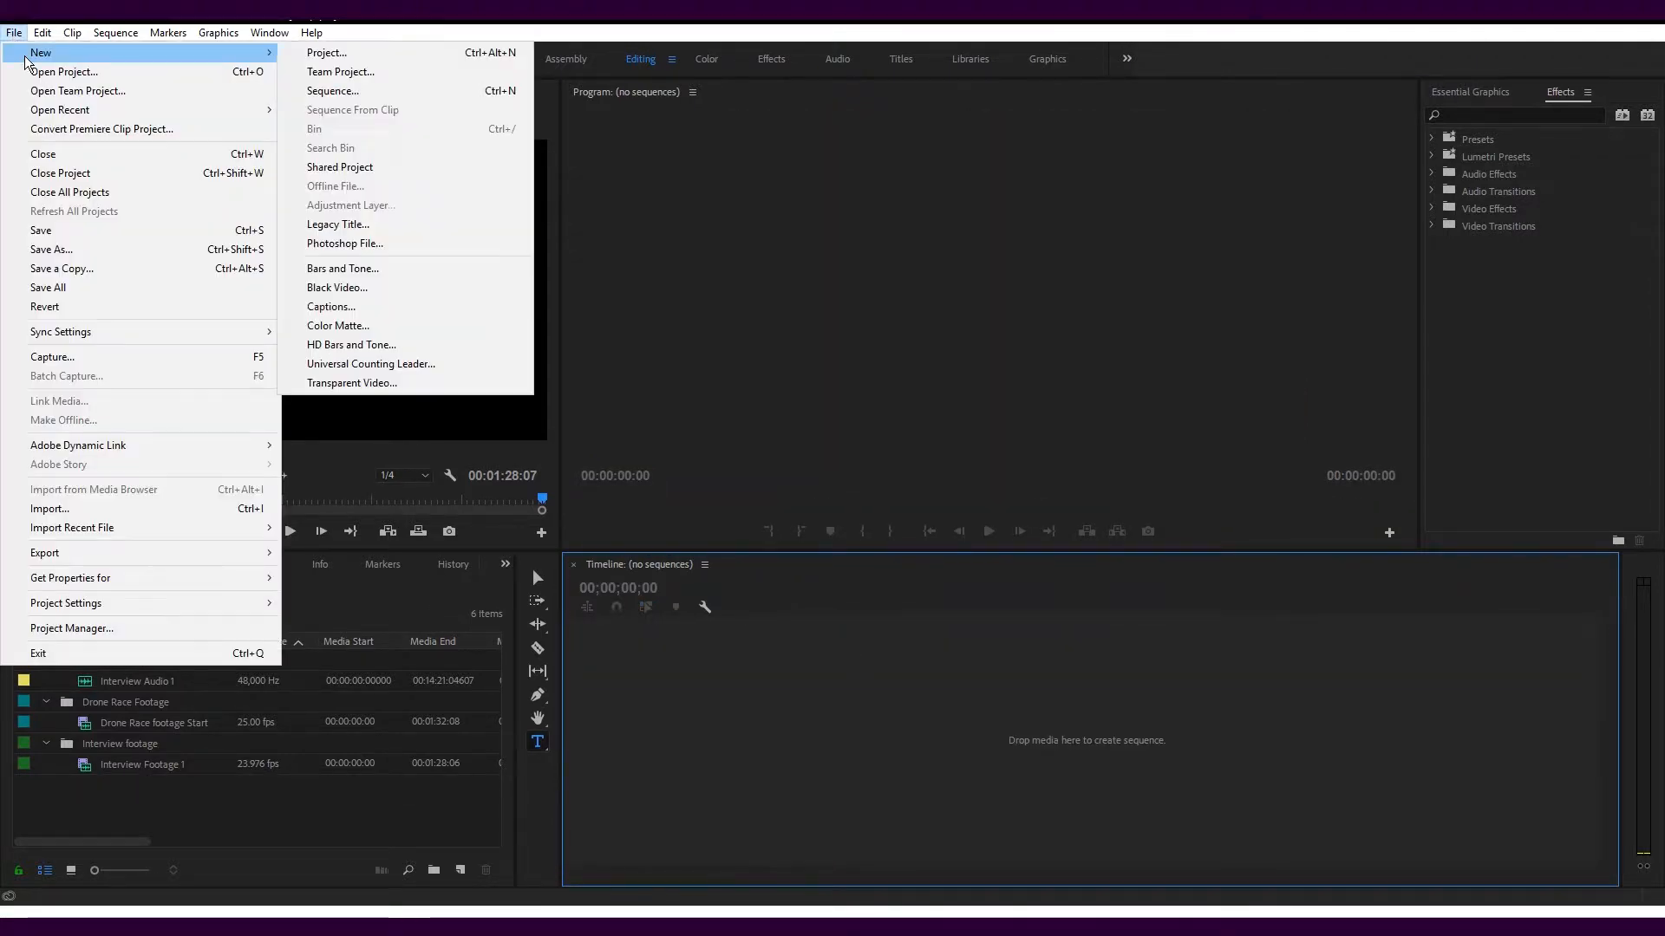
click(330, 91)
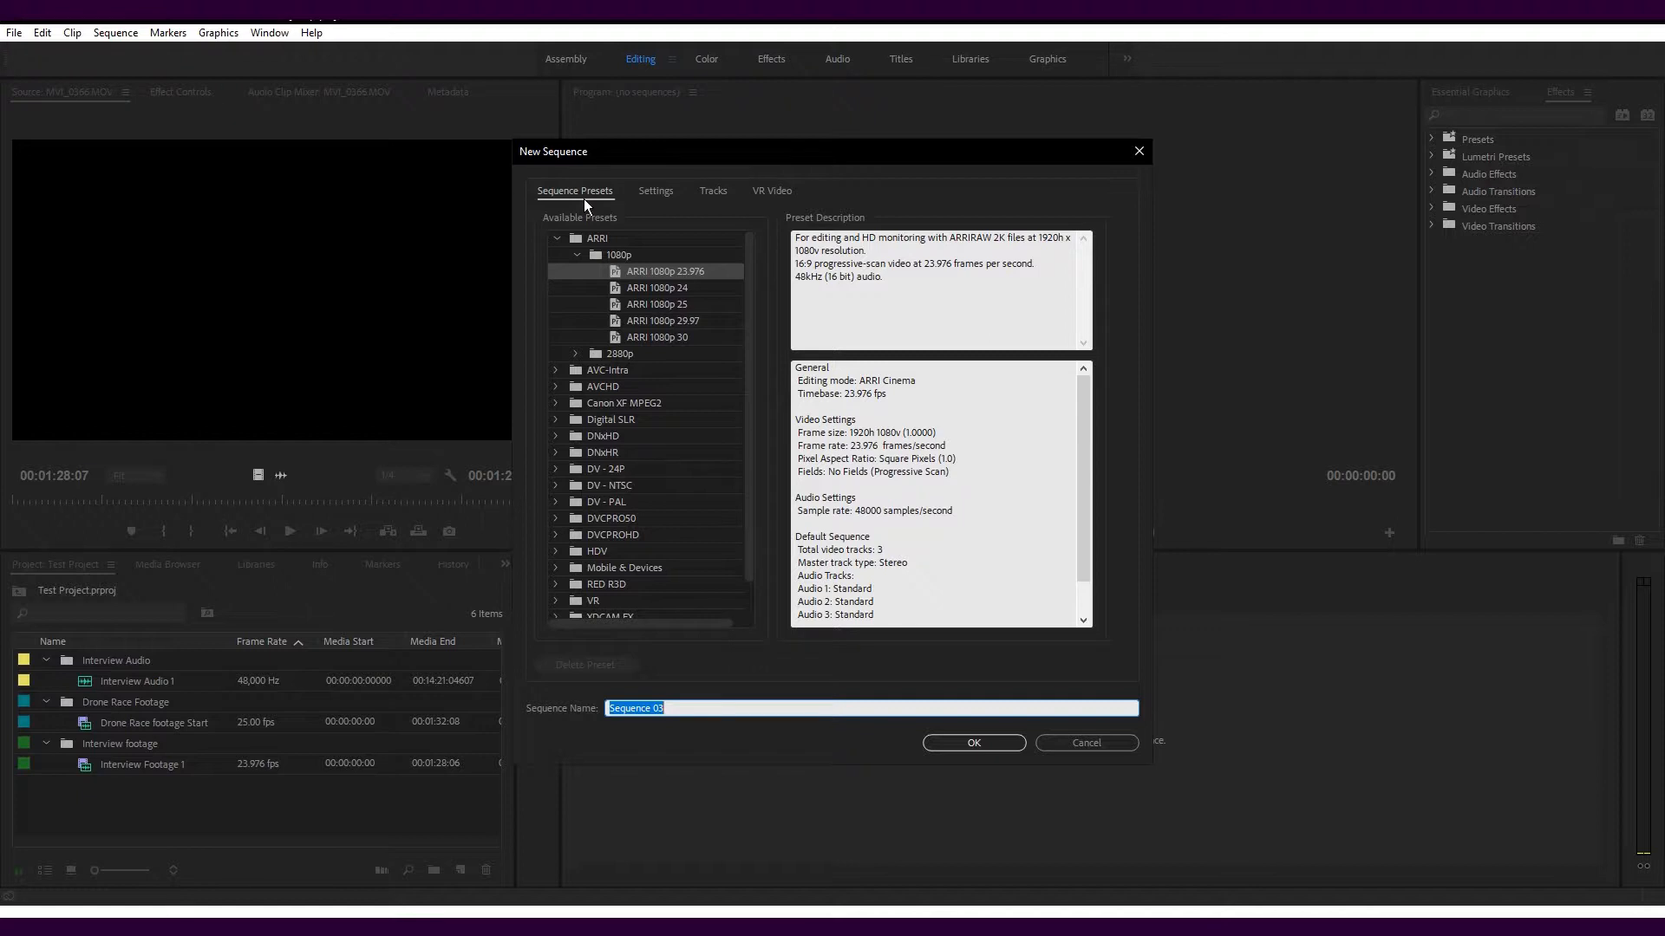
click(652, 200)
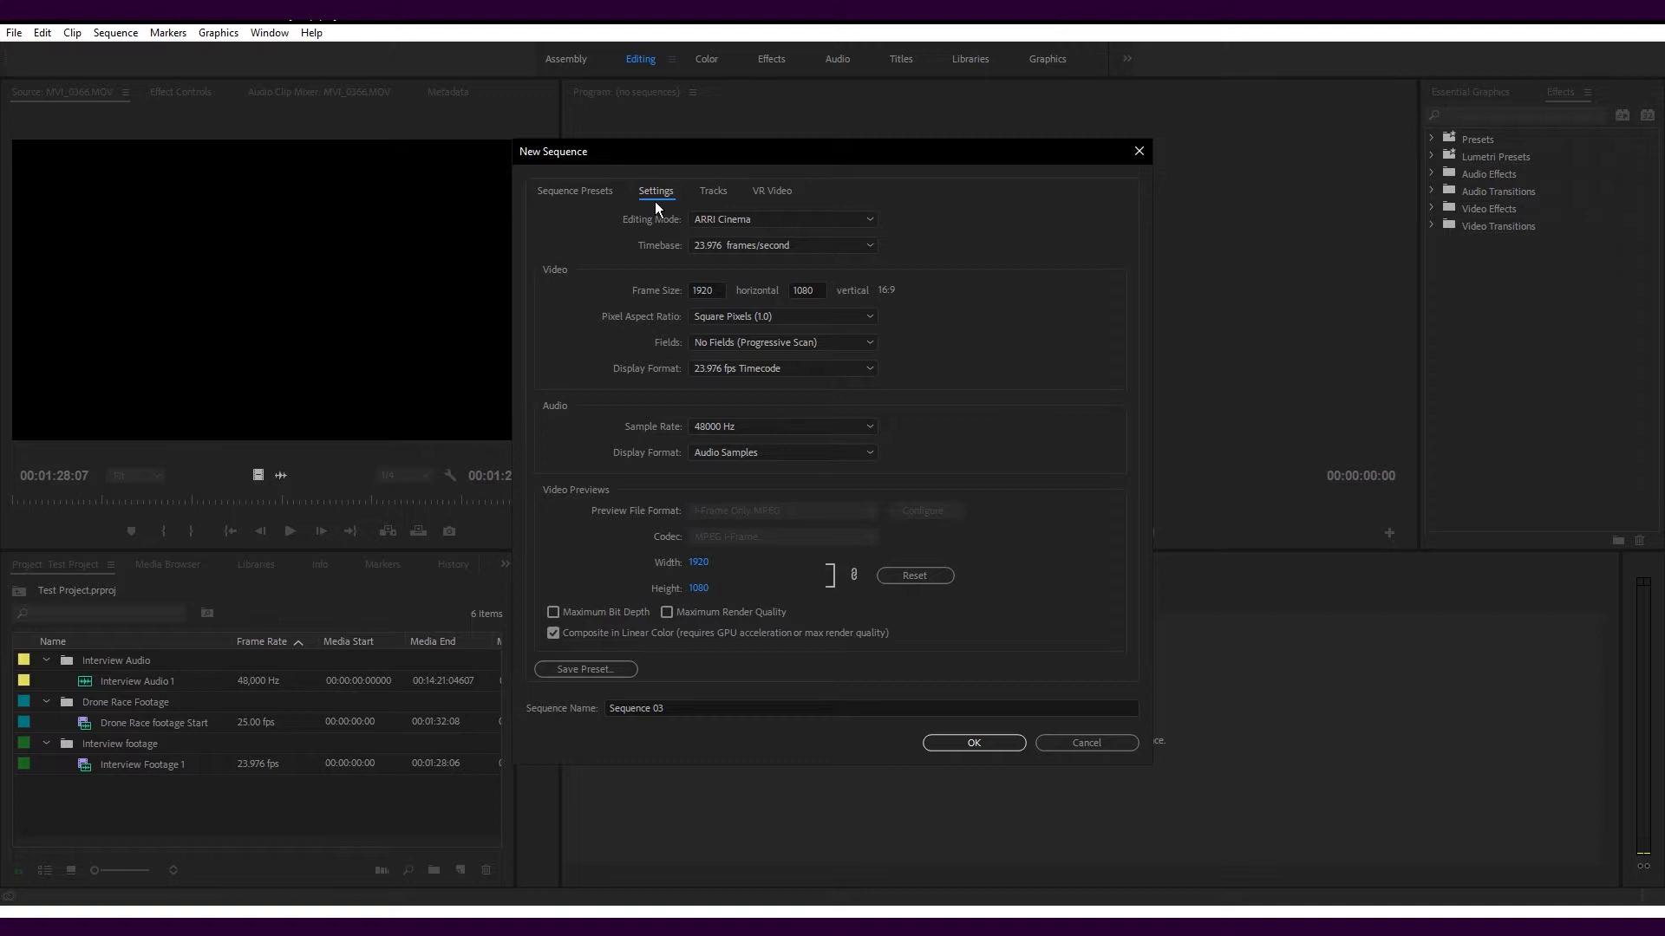
click(668, 708)
drag(668, 708, 555, 704)
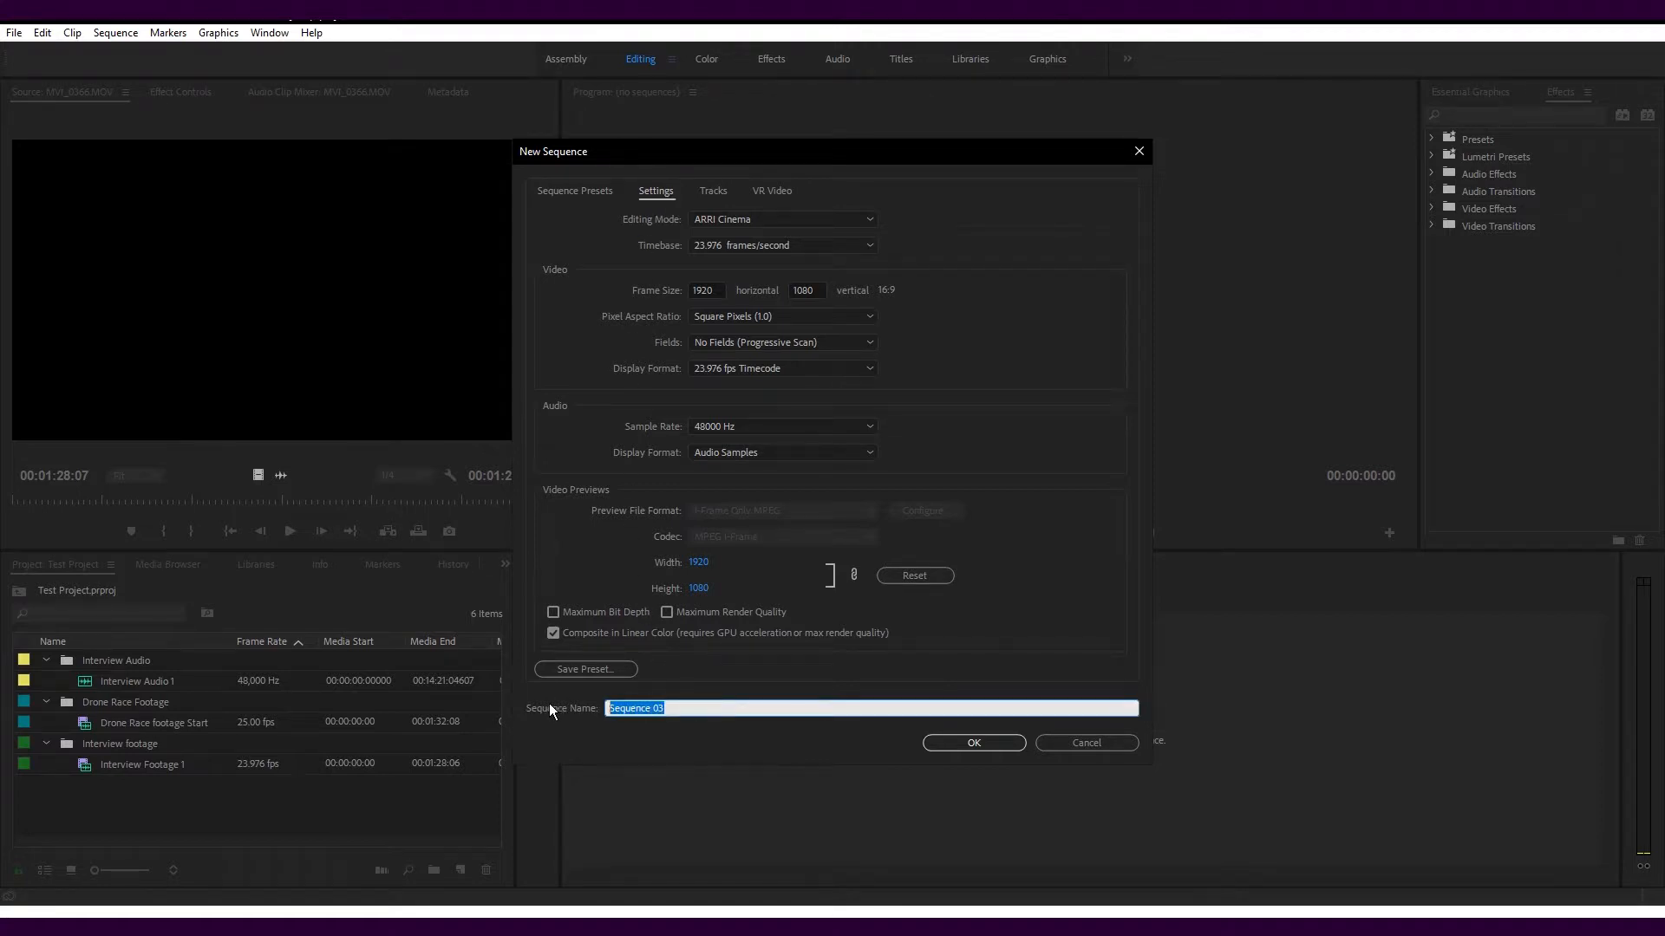
text(Interview One)
key(Return)
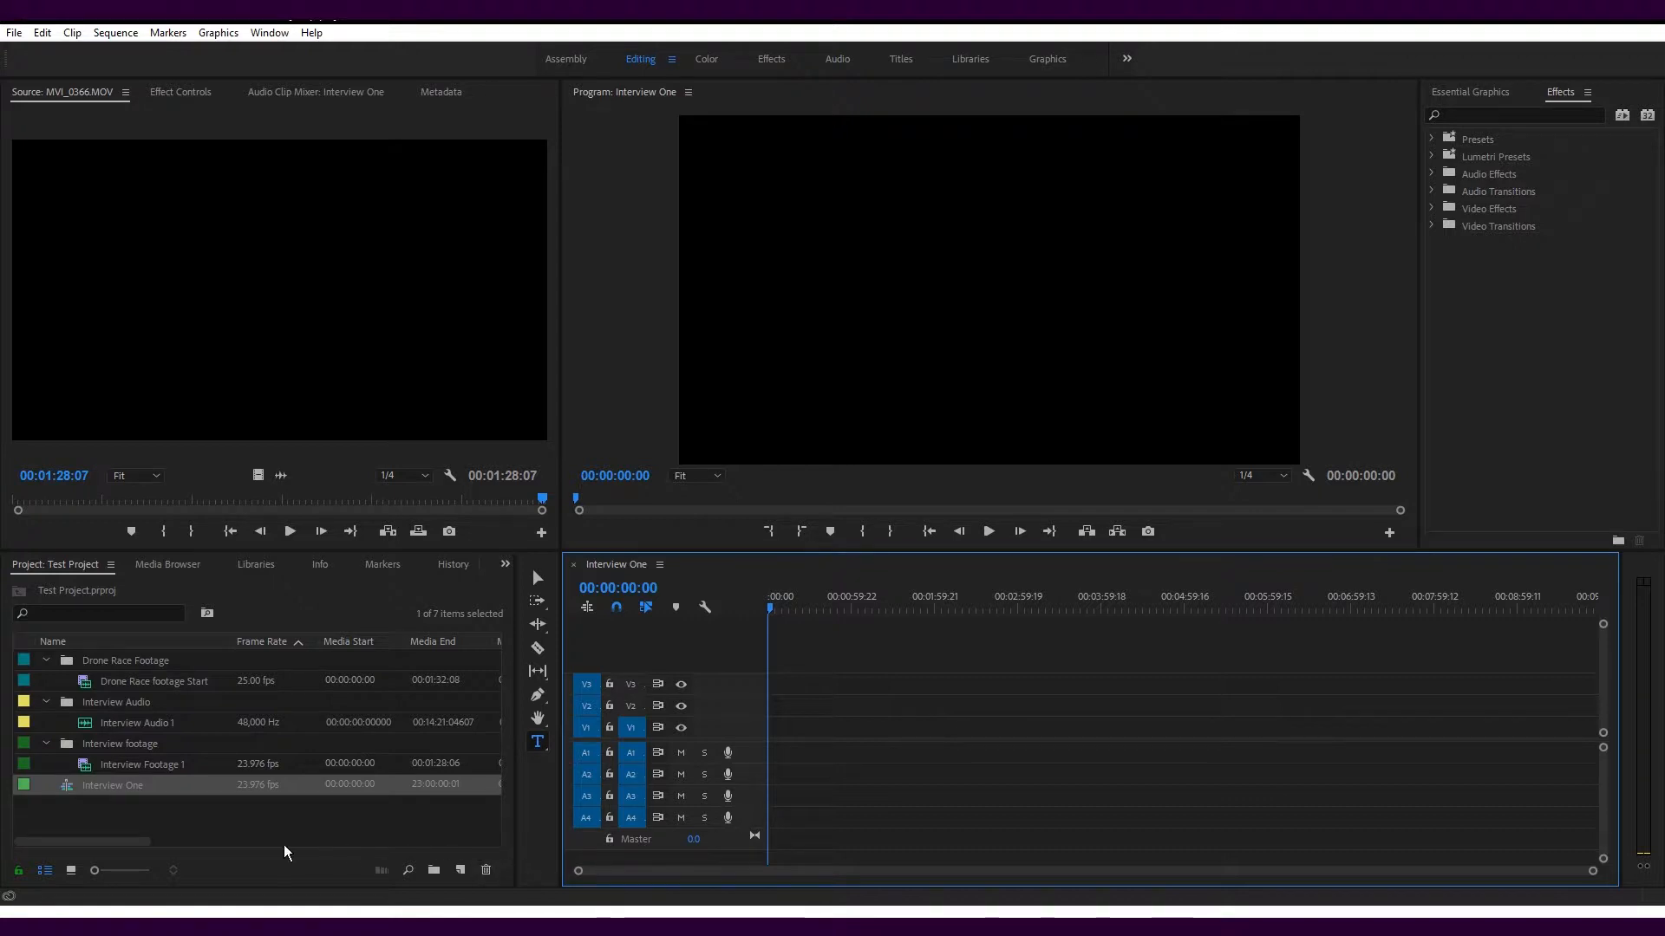
Load Interview Footage 1 in the Source Monitor and mark in at 00:00:10:06 and out at 00:01:01:20
drag(116, 769, 778, 738)
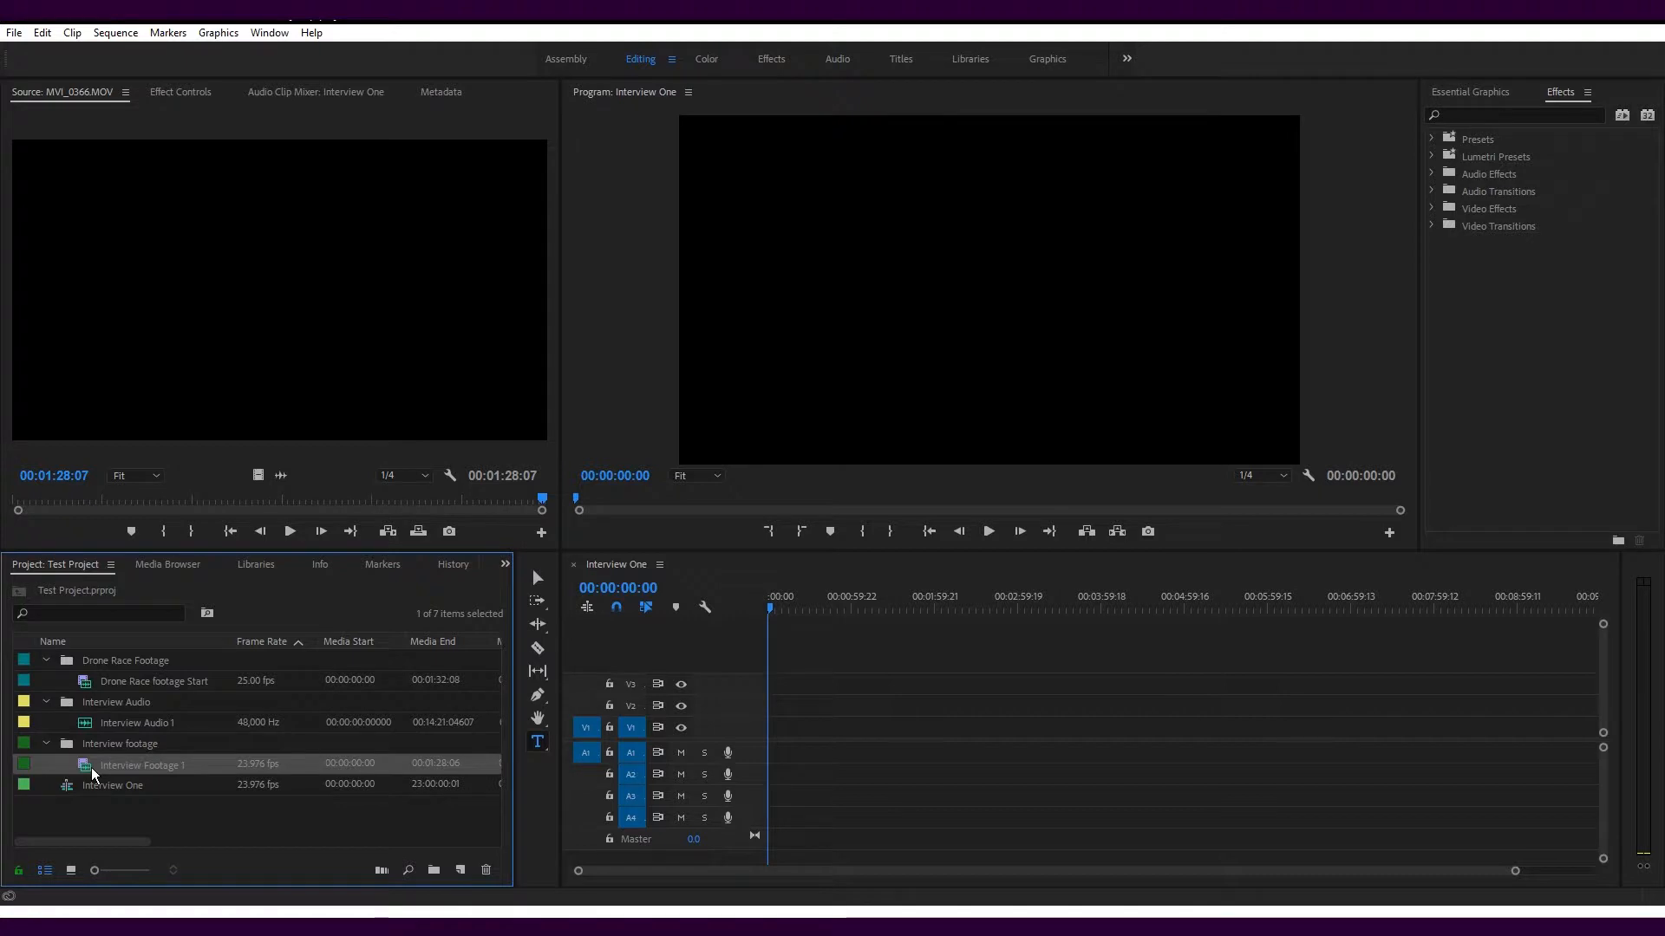
double_click(93, 770)
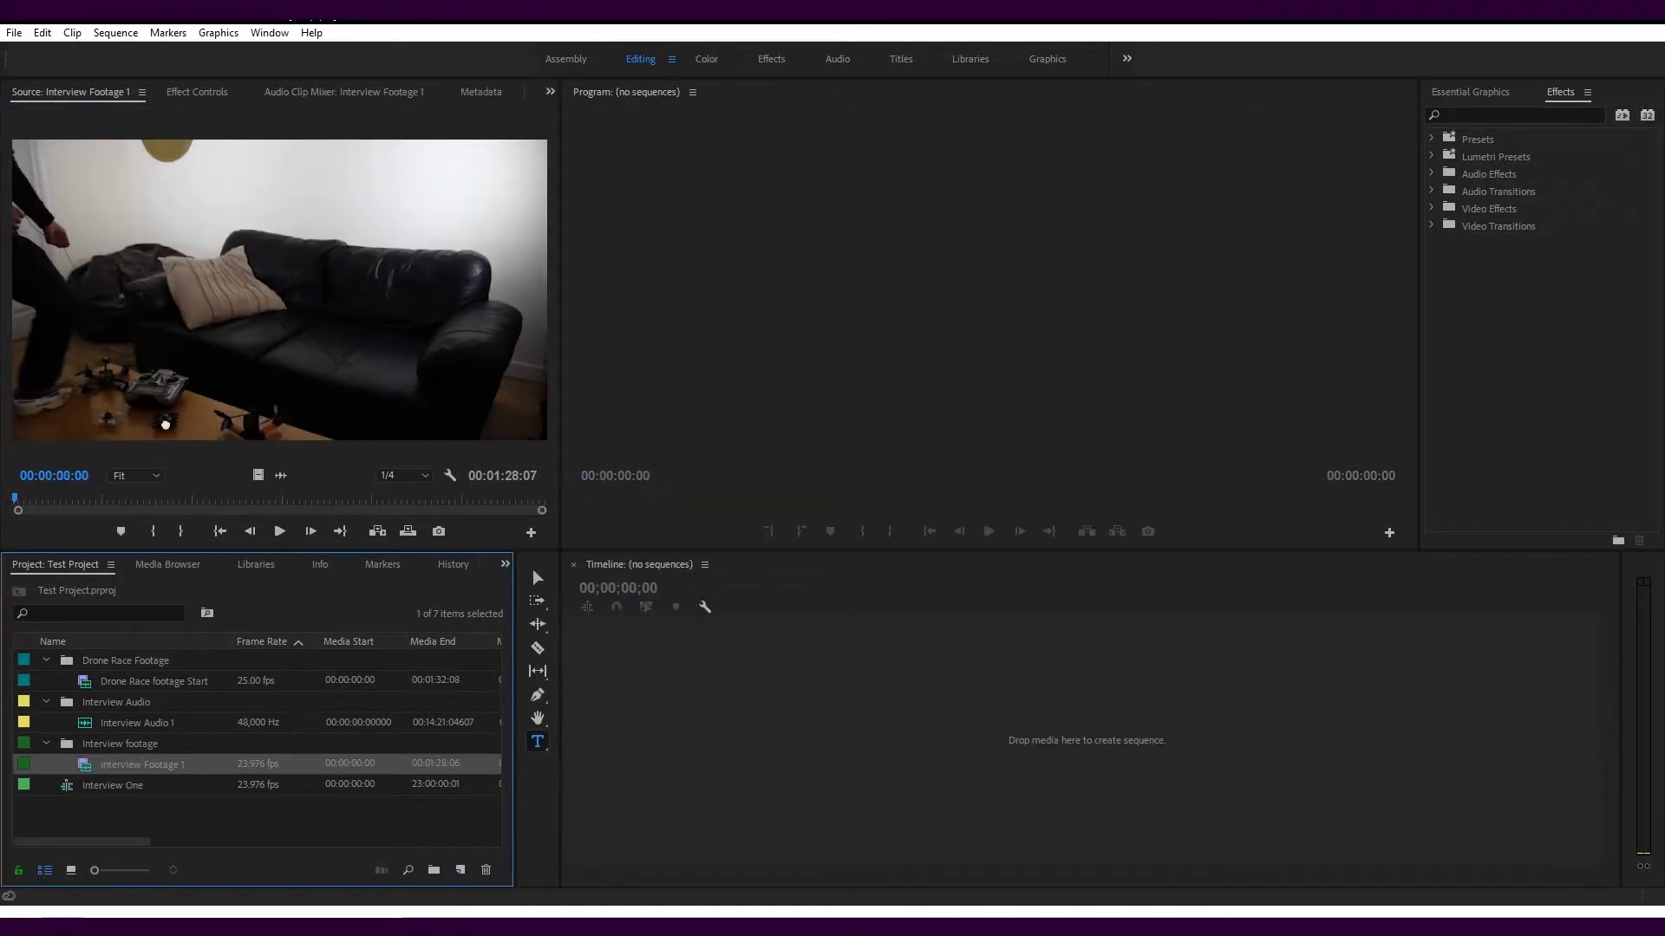
click(205, 324)
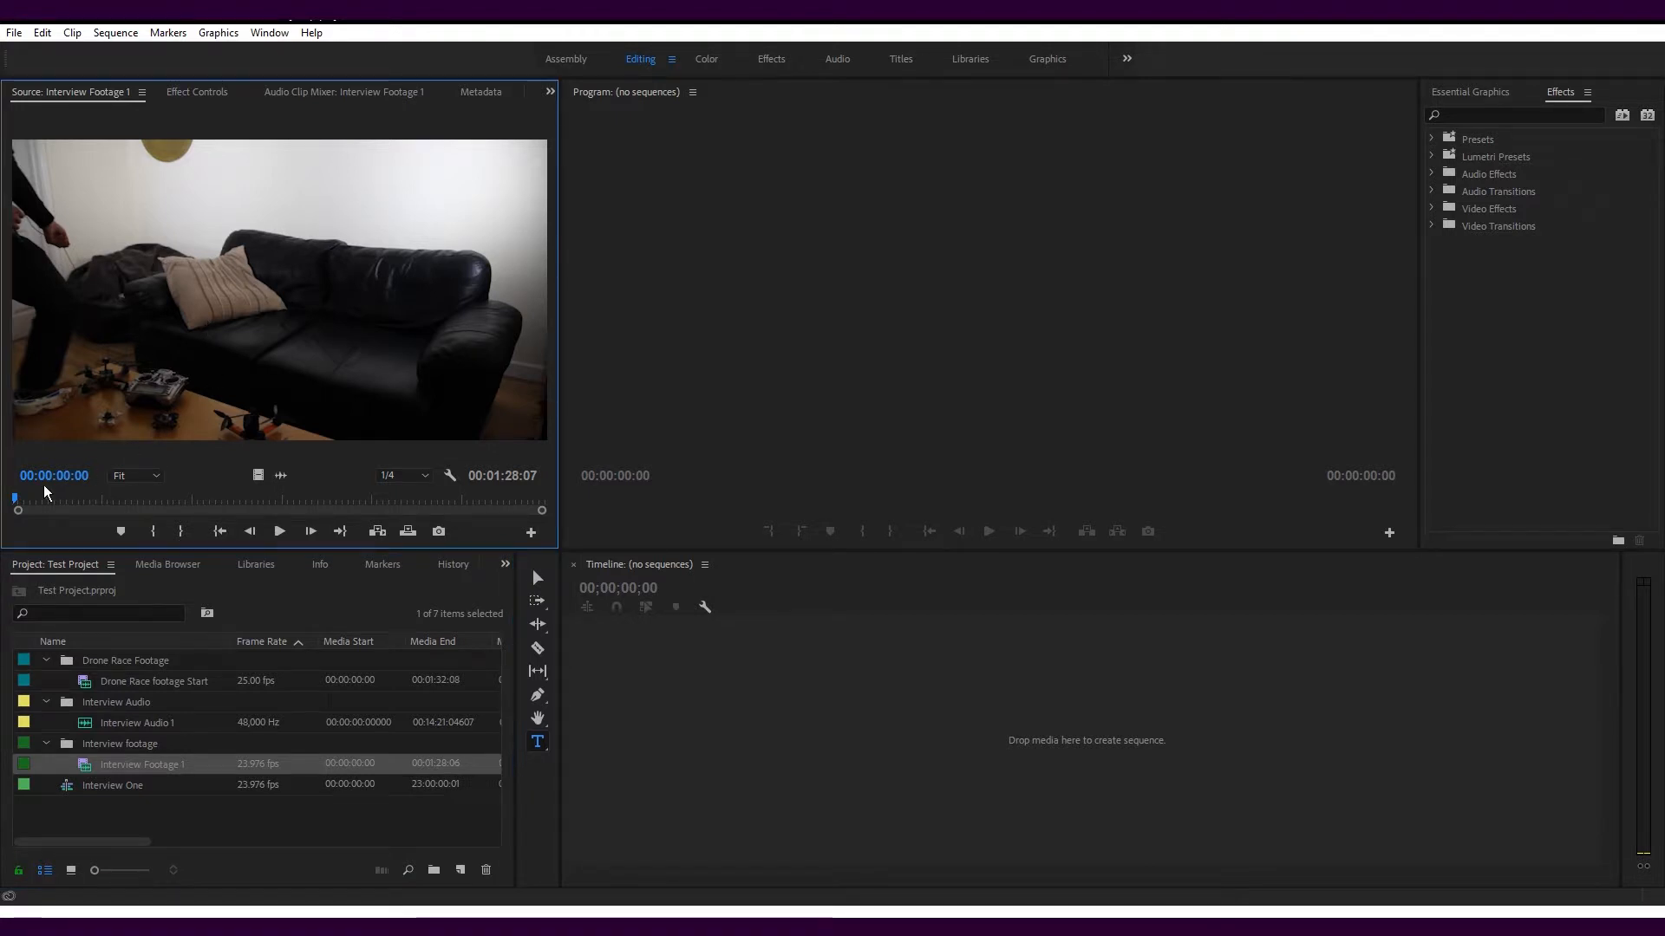
drag(19, 508, 76, 508)
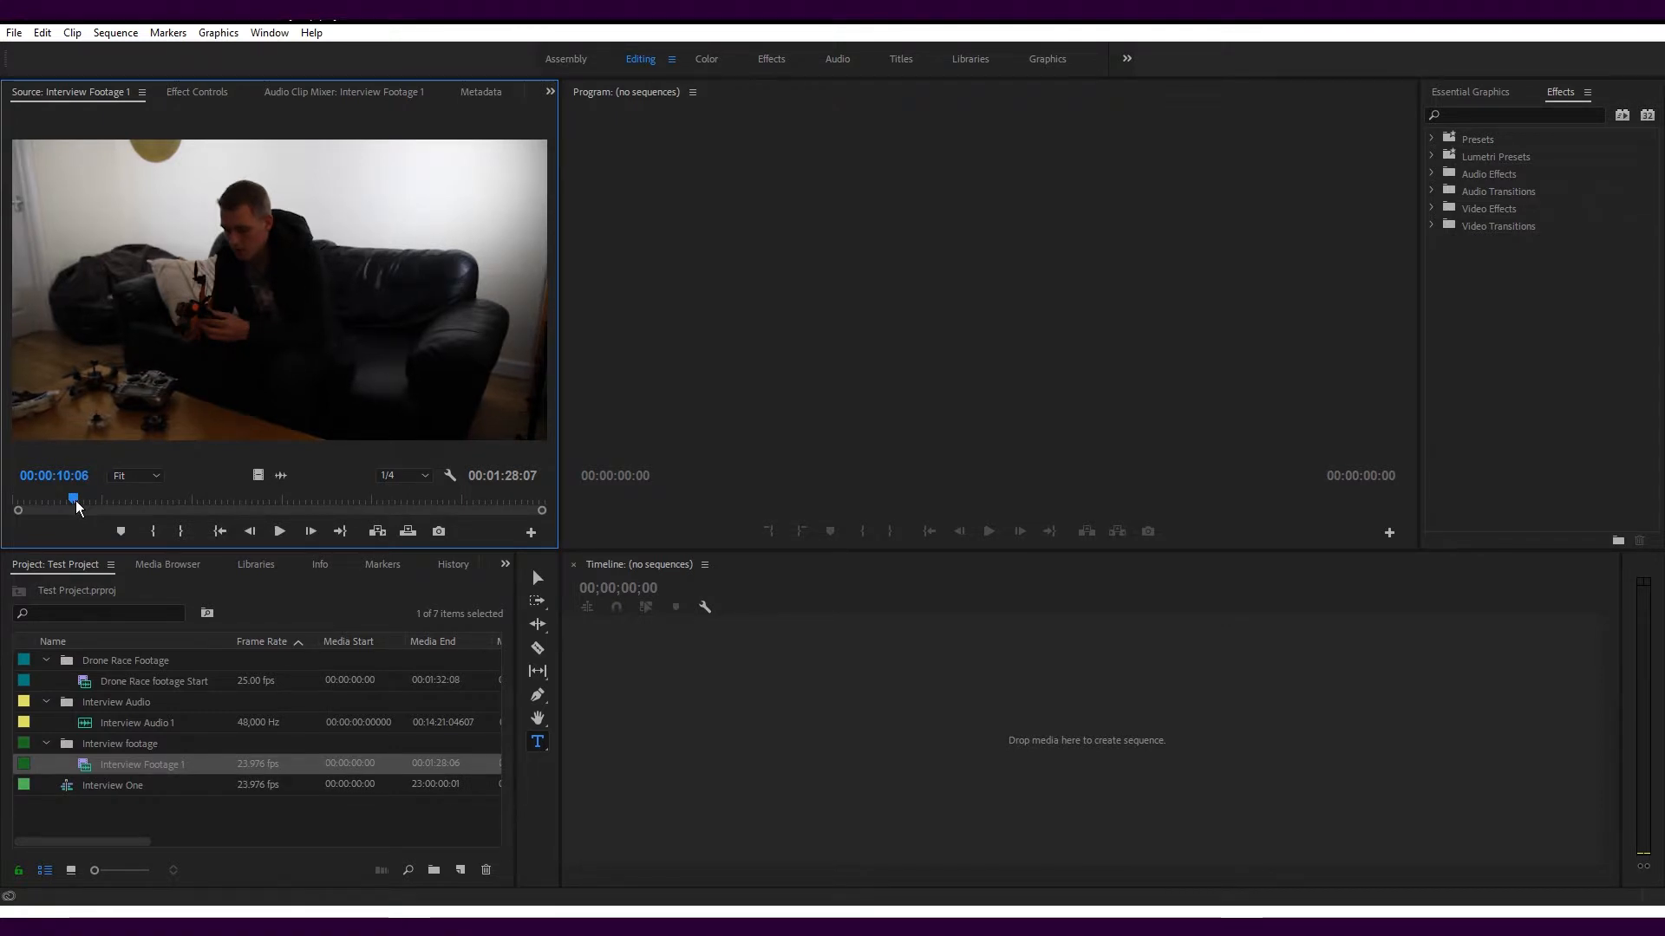
click(154, 528)
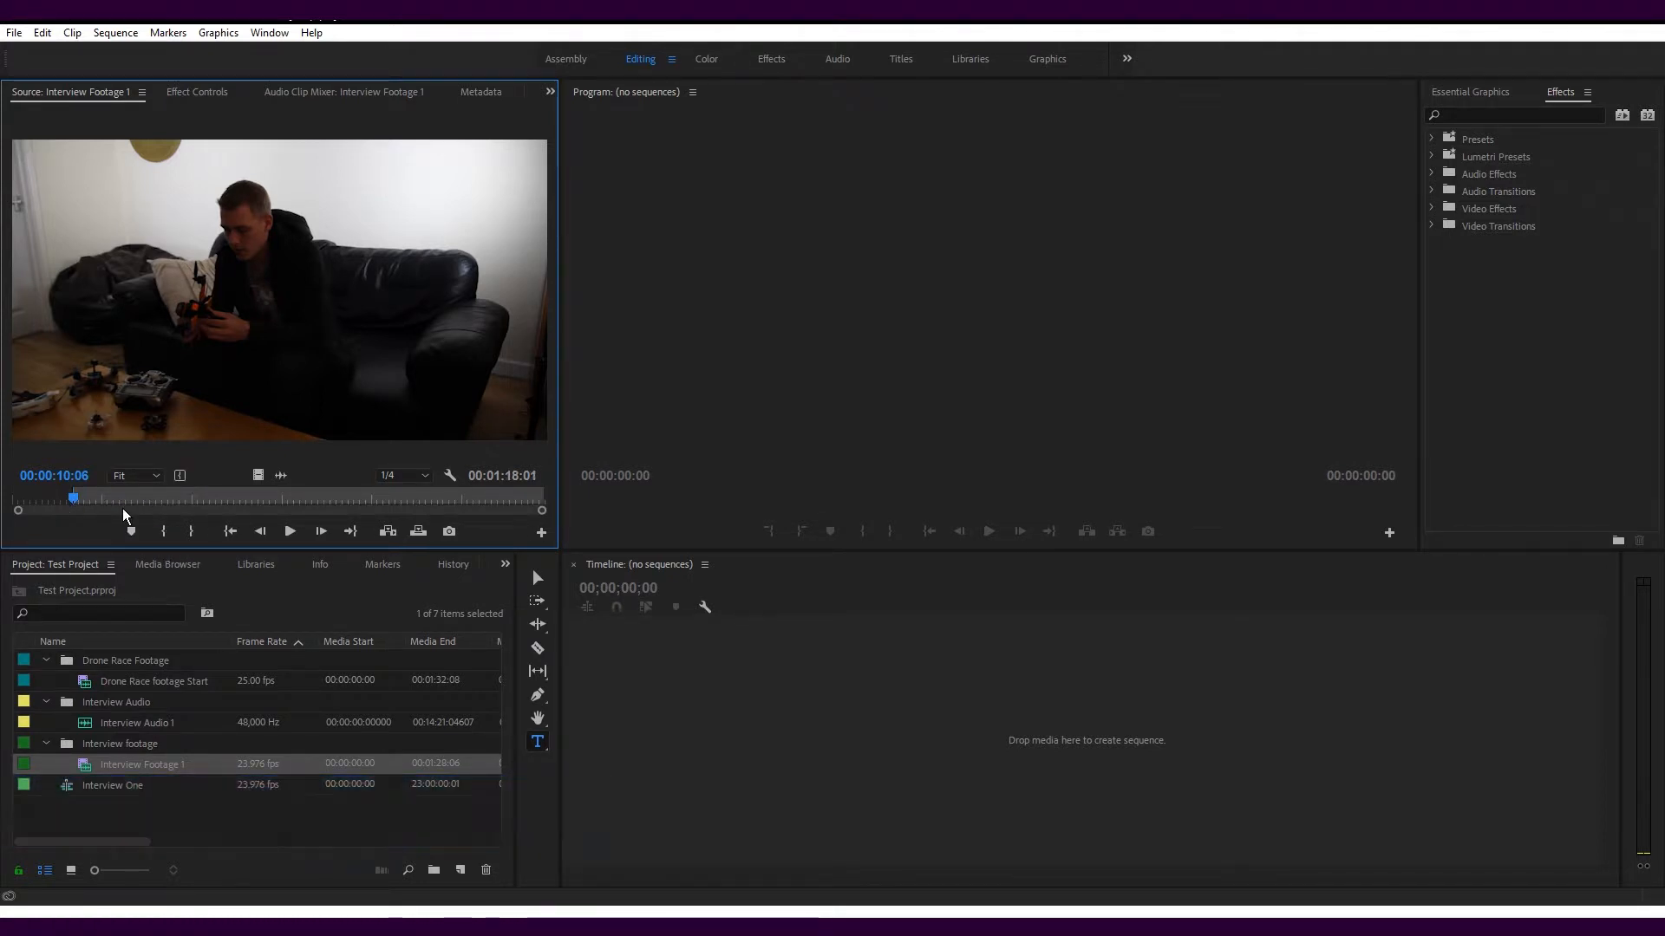
drag(281, 495, 382, 496)
click(191, 530)
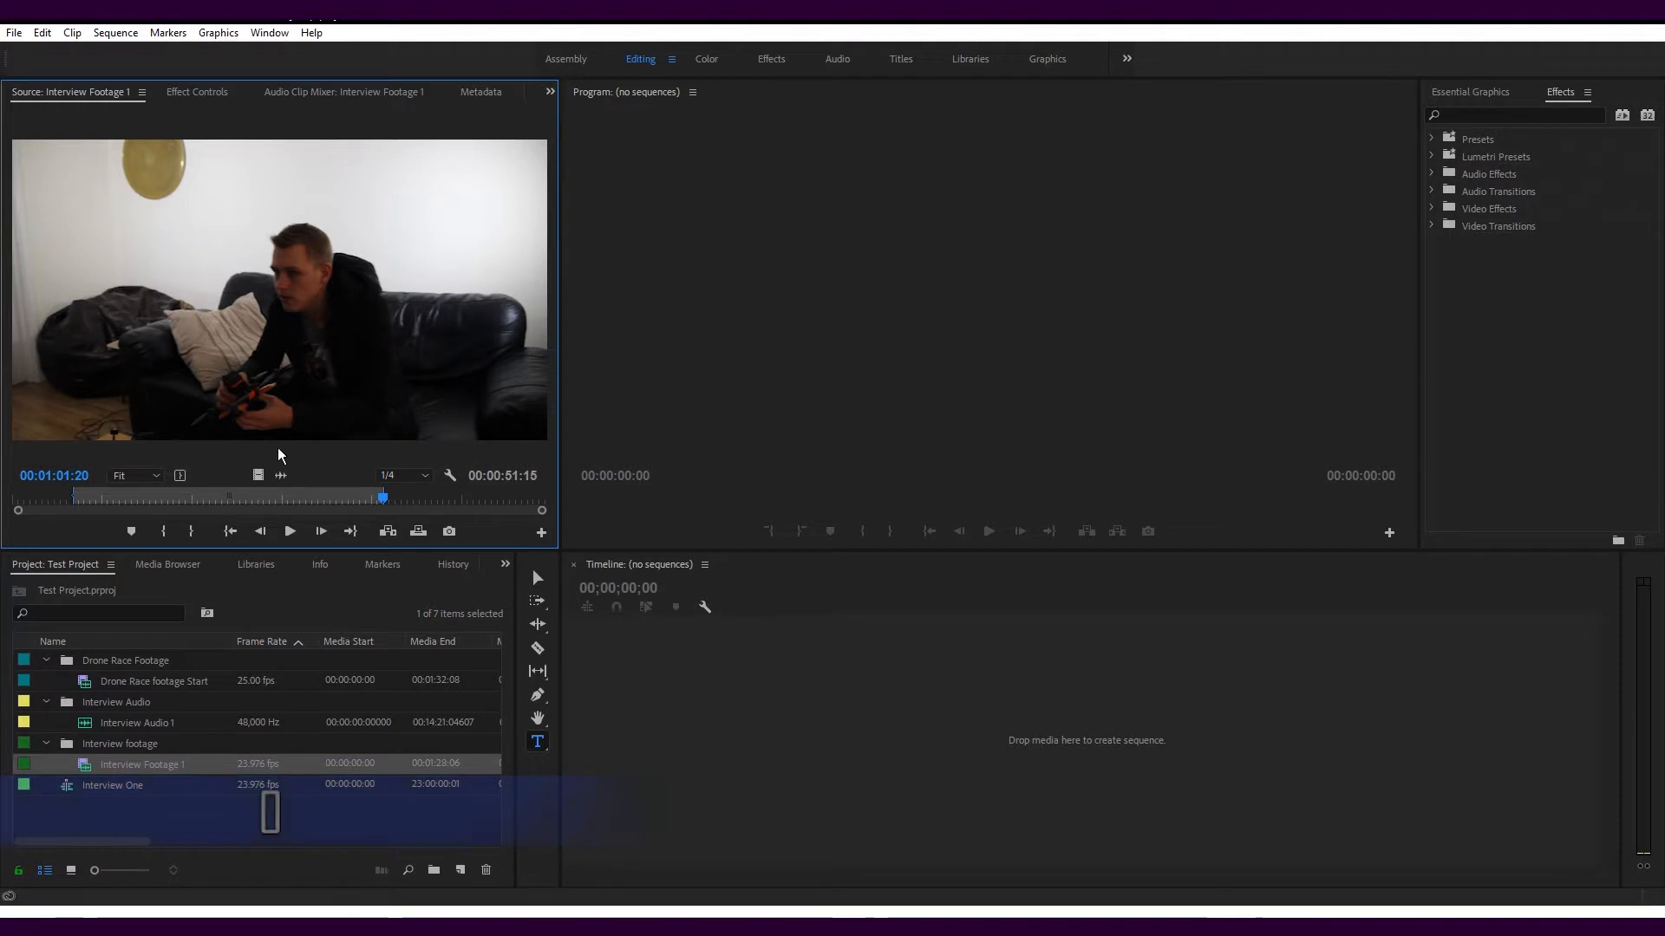
Try creating a sequence from the marked range of Interview Footage 1 and delete its clip from the timeline
drag(677, 723, 679, 724)
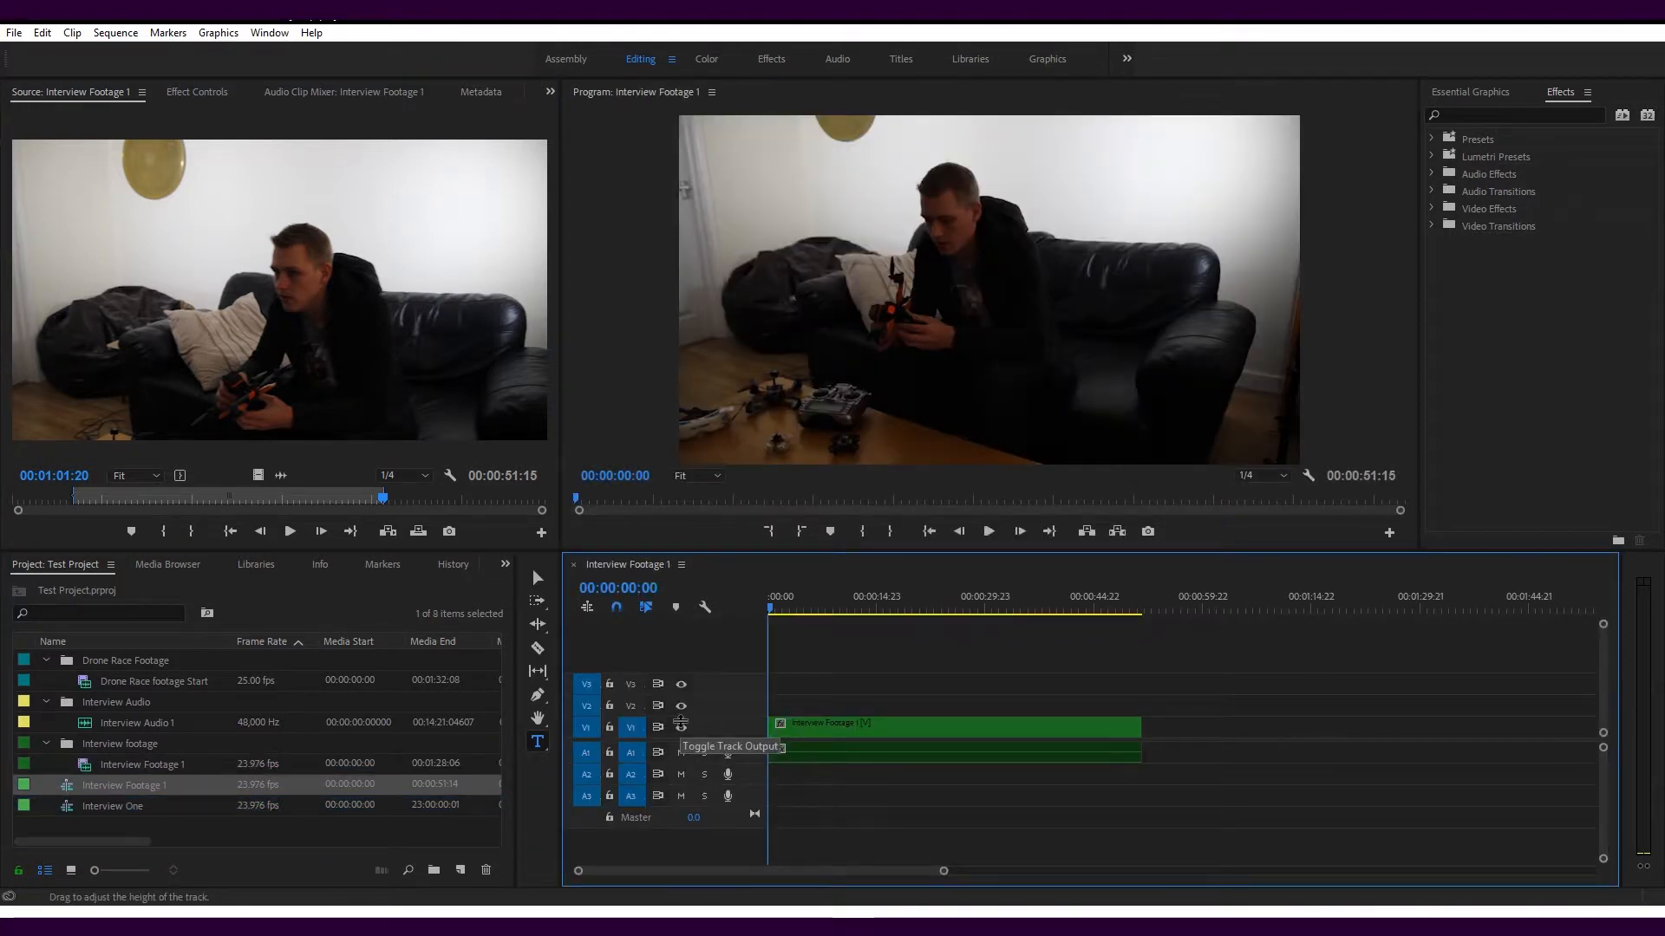
click(822, 728)
key(Delete)
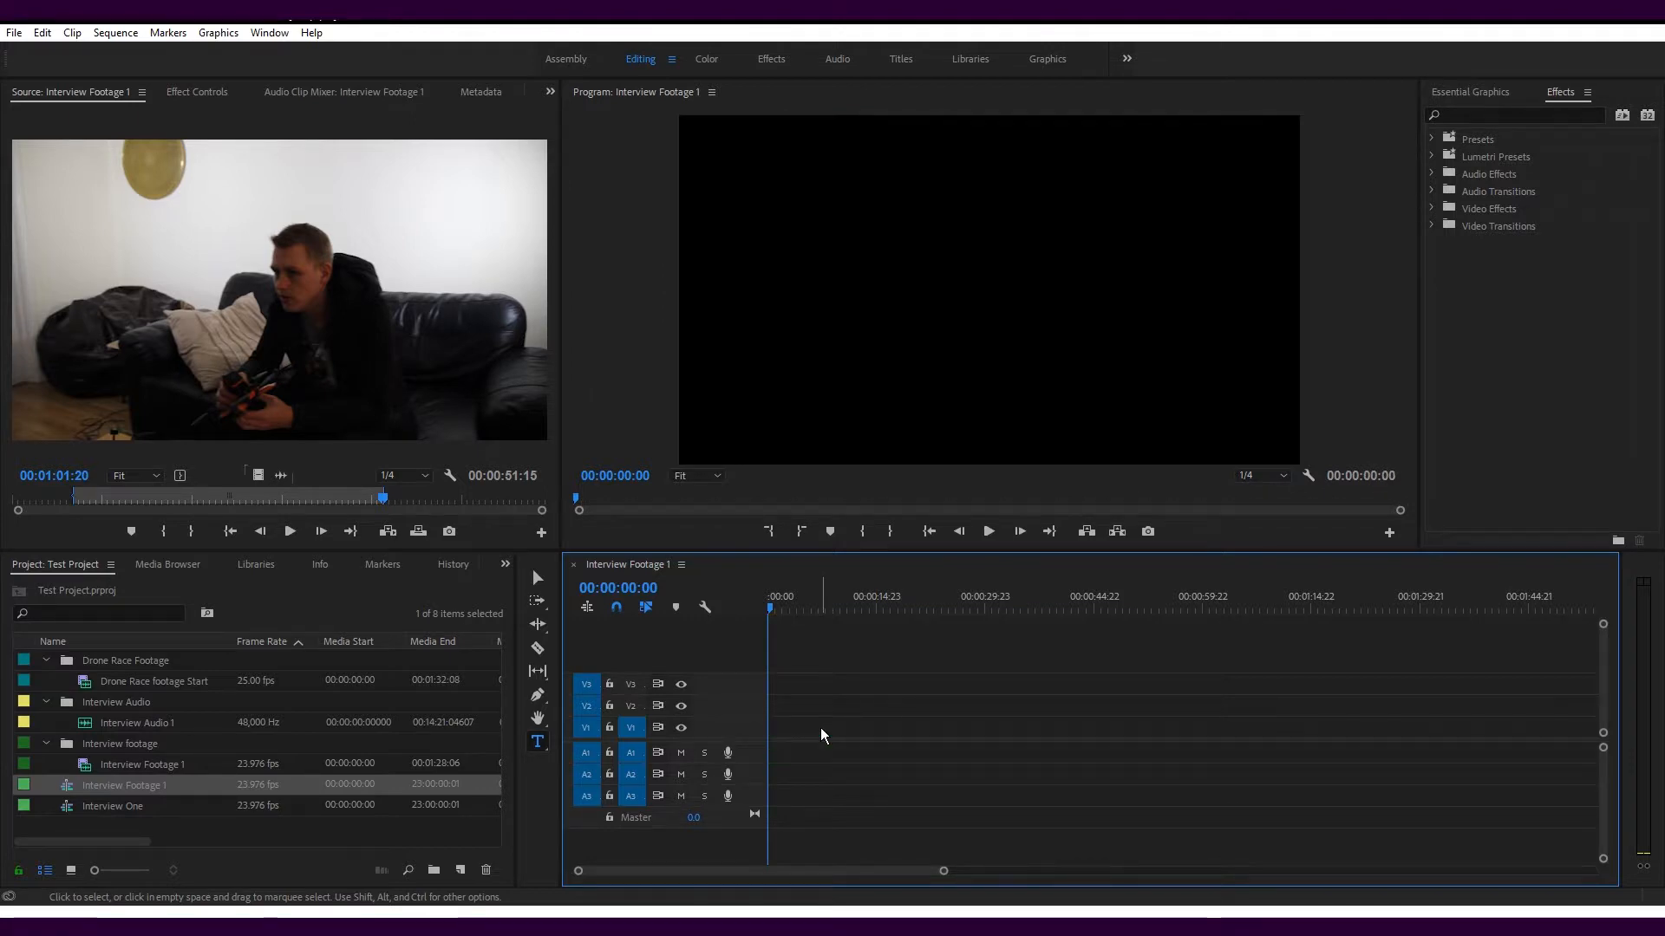
Try adding only the video and only the audio of the marked Interview Footage 1 range to the timeline
click(257, 473)
drag(258, 473, 795, 743)
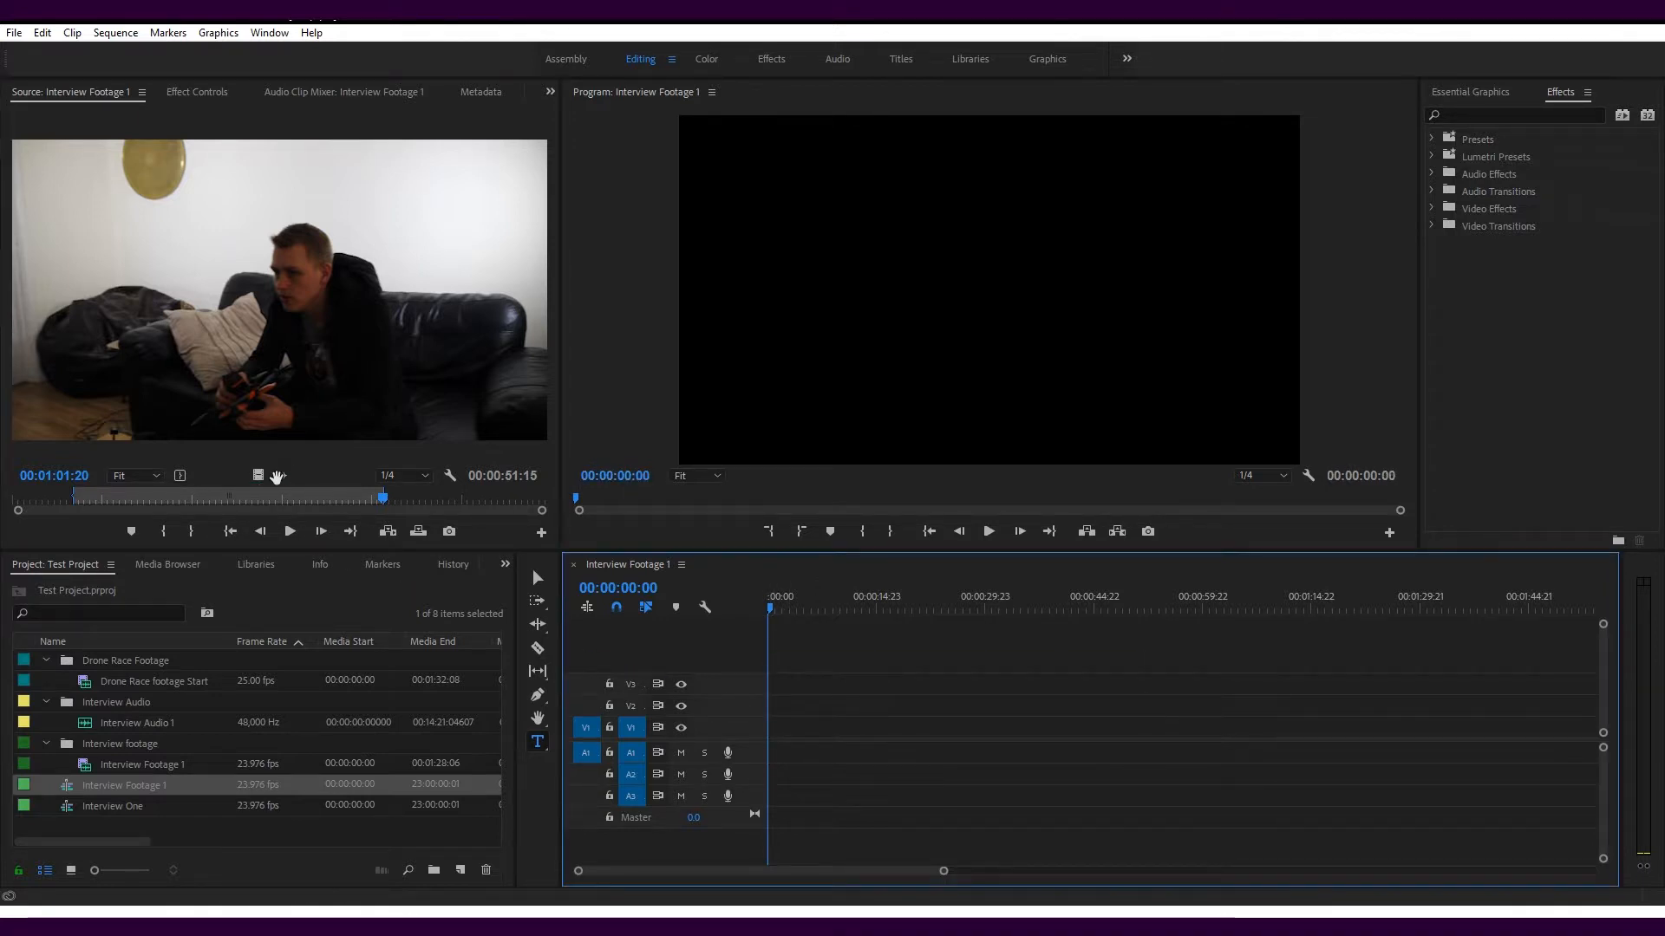
drag(276, 476, 774, 769)
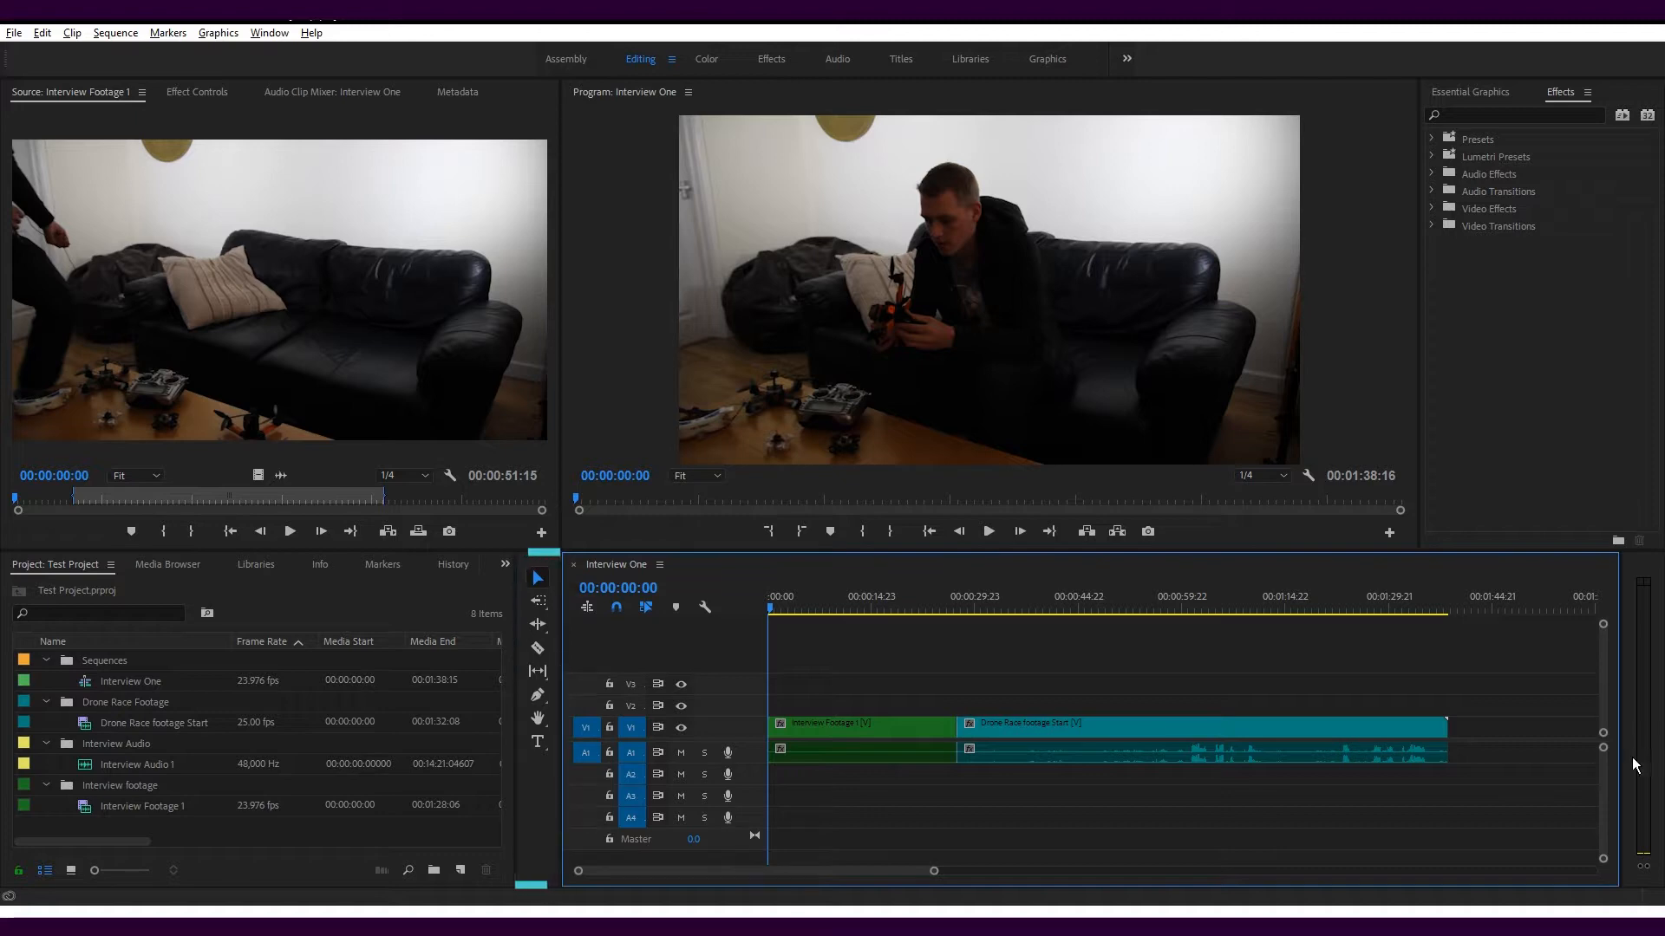
Try the Selection tool on the Drone Race footage Start clip and switch to the Track Select Forward tool
click(540, 583)
mouse_move(993, 730)
mouse_down()
mouse_move(1014, 680)
mouse_move(1007, 728)
mouse_move(1032, 730)
mouse_move(1002, 732)
mouse_up()
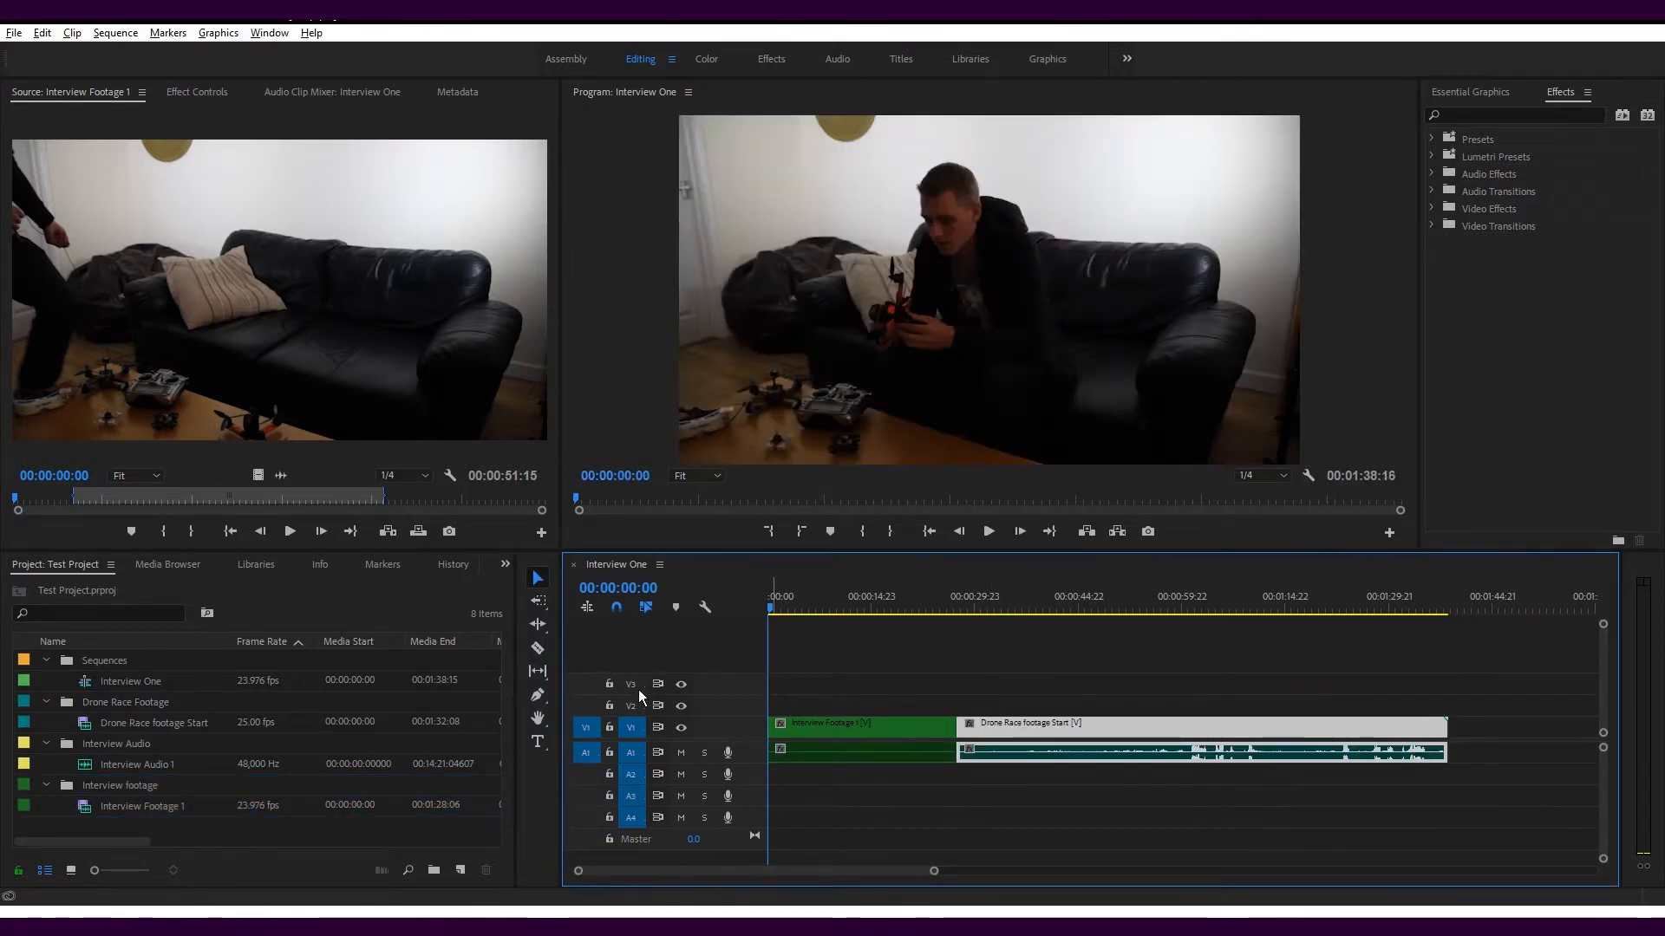
click(535, 607)
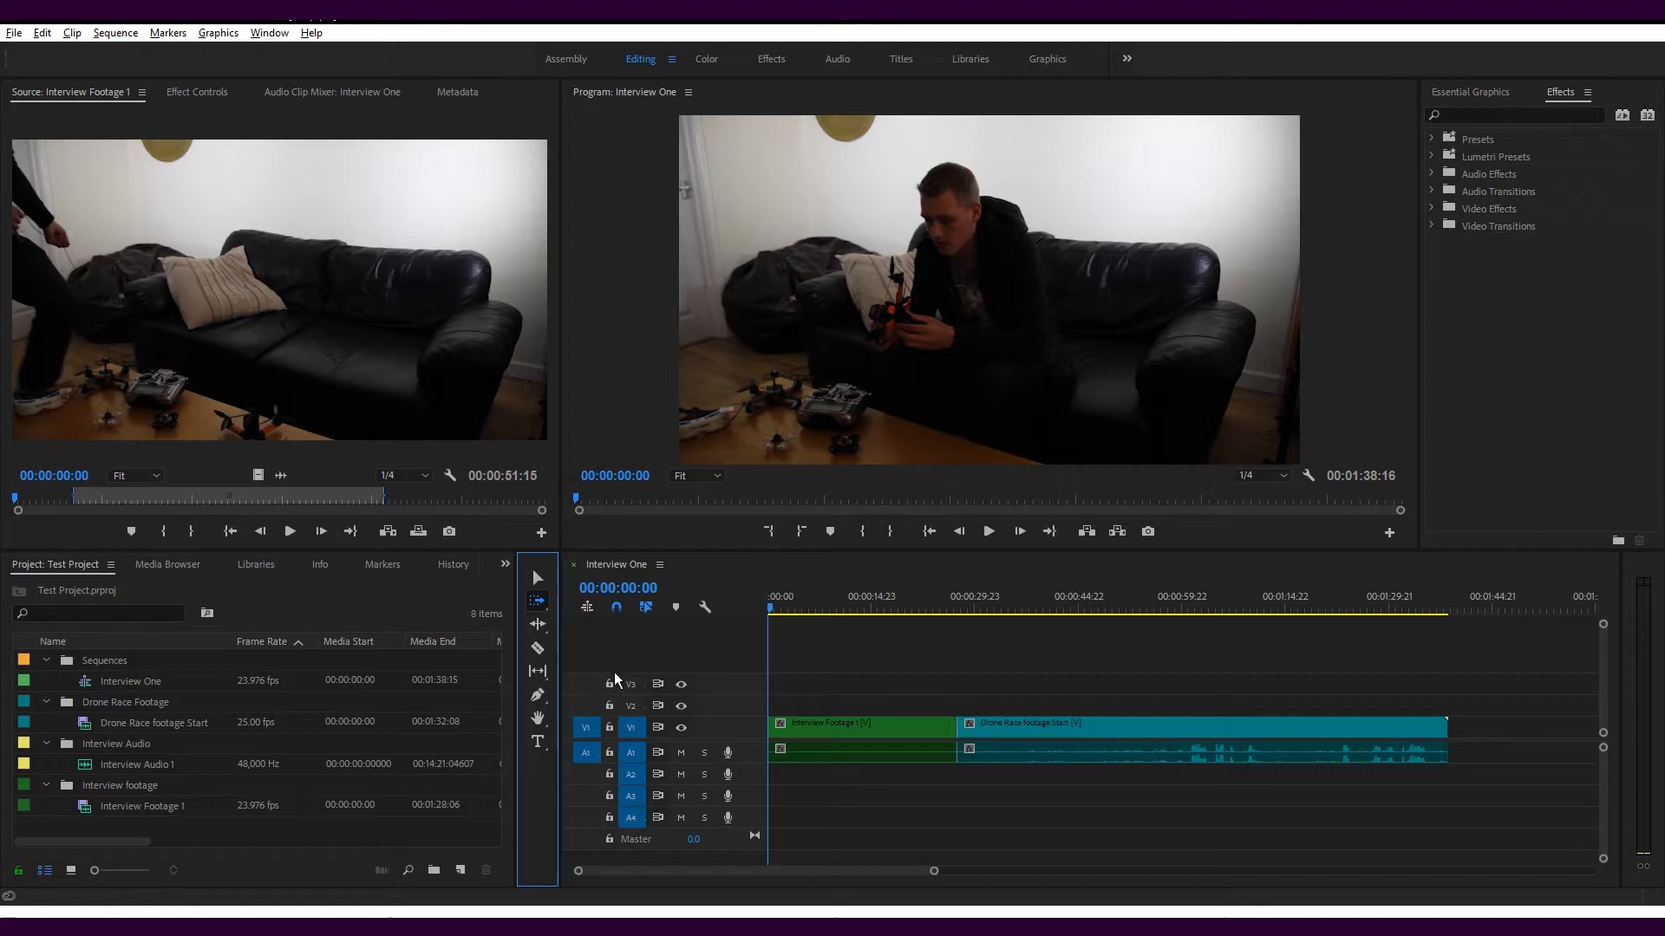
Try Track Select Forward with and without all tracks, and use Track Select Backward to select only the Interview Footage 1 clip
click(815, 704)
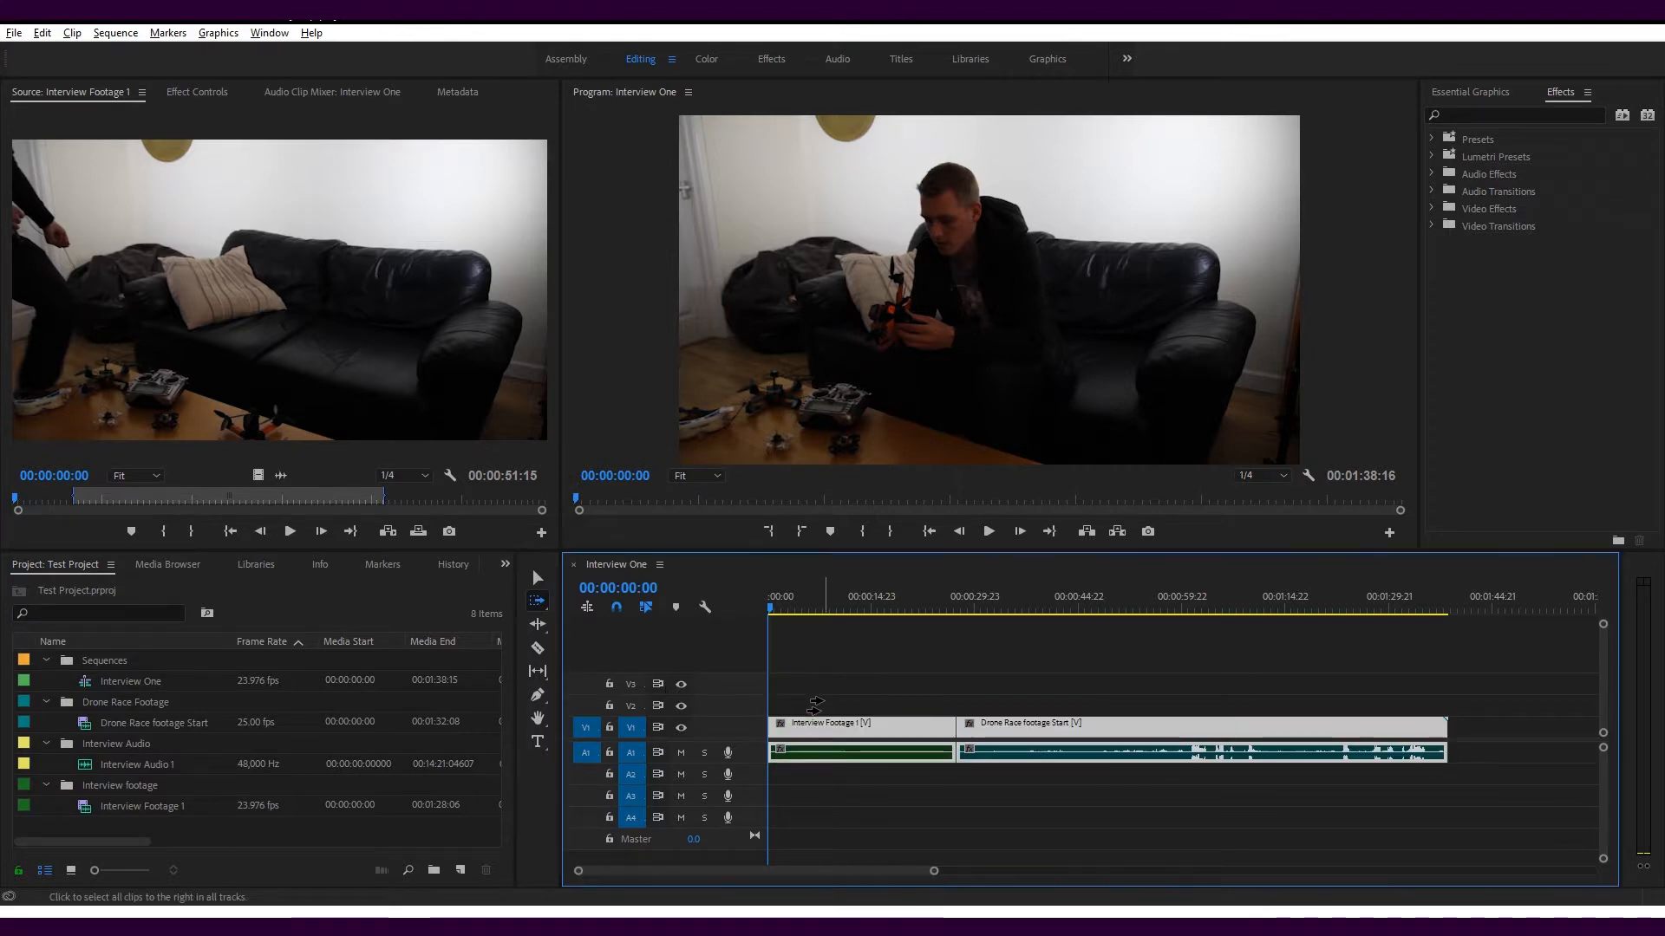
key(shift)
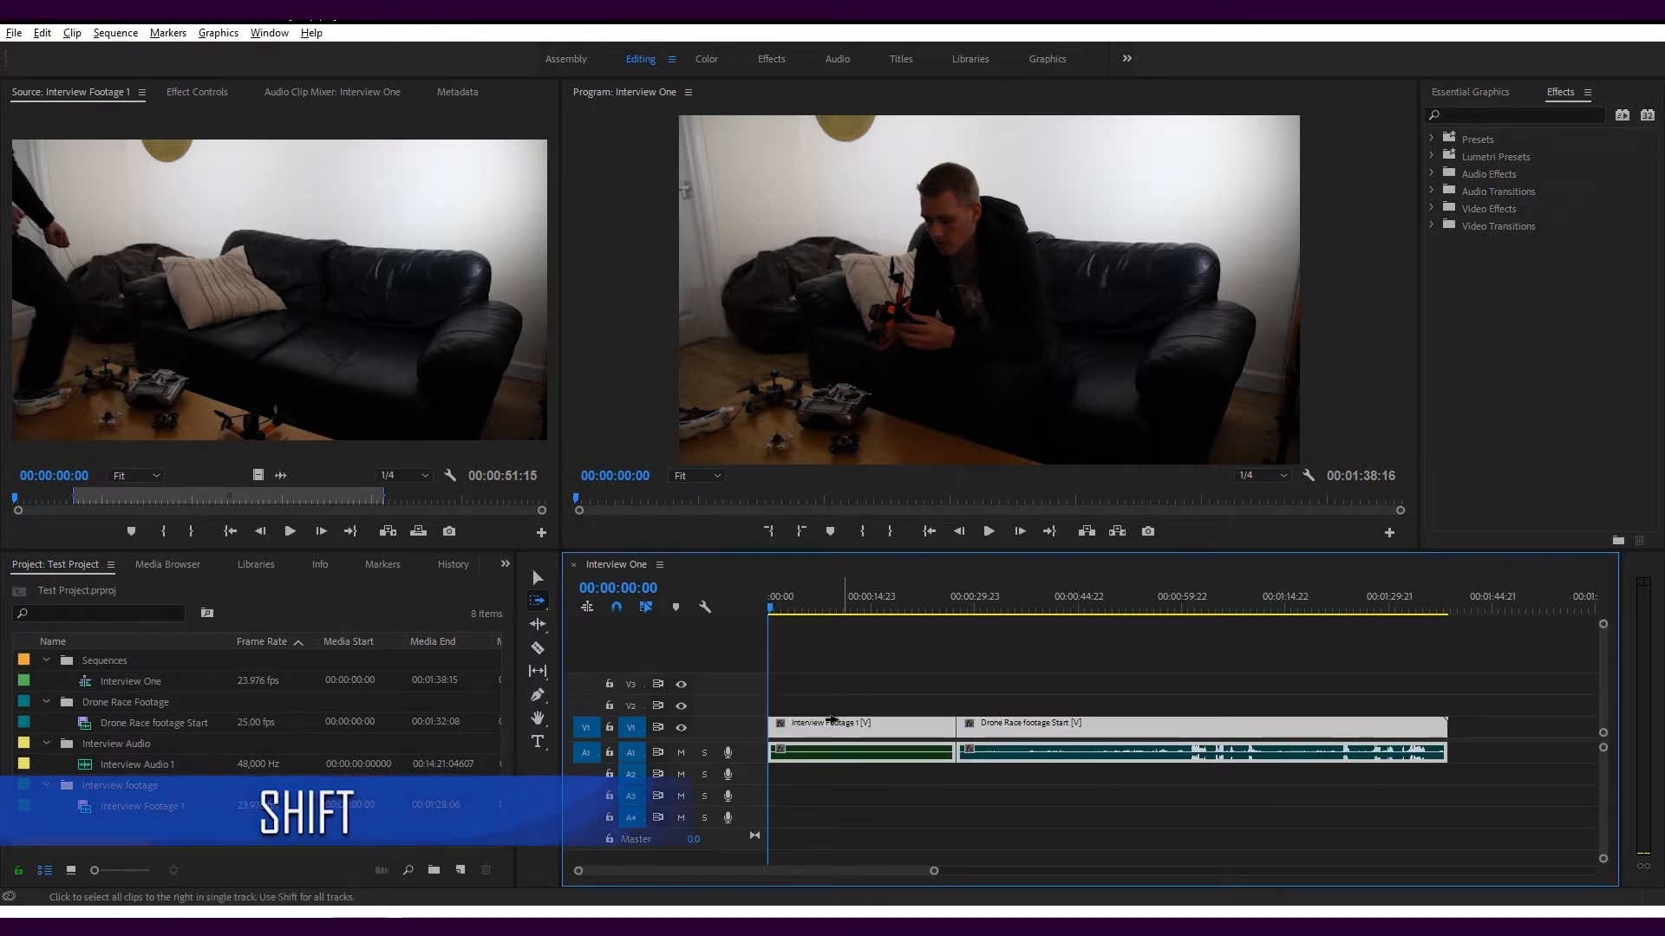
click(830, 708)
key(shift)
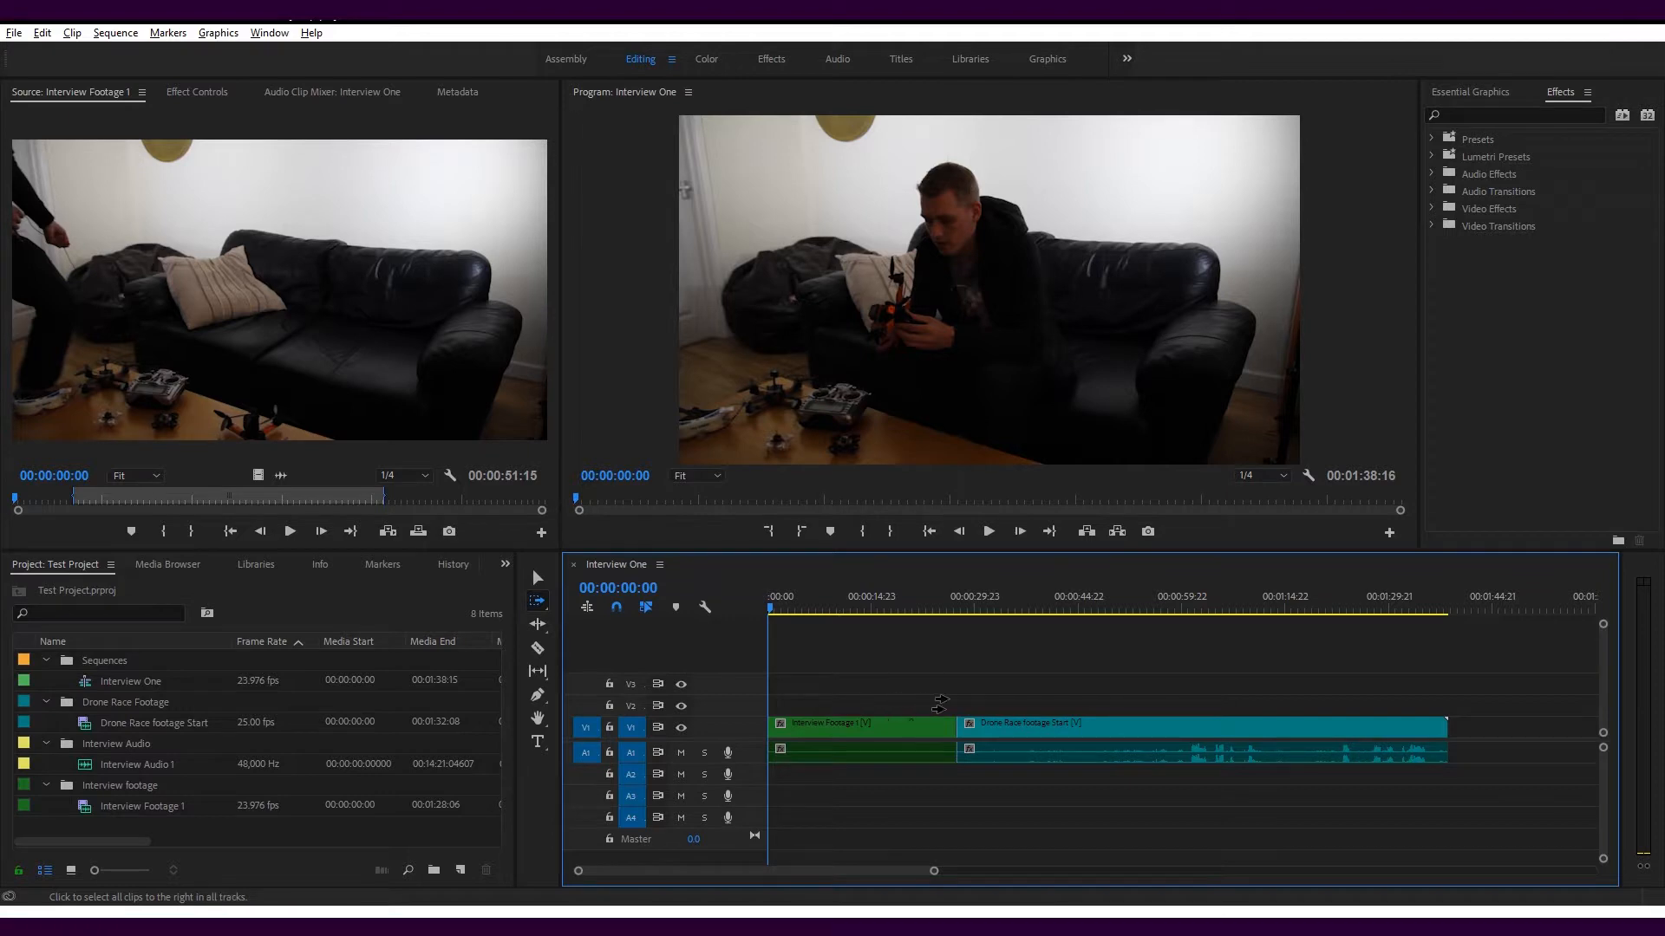
key(shift+a)
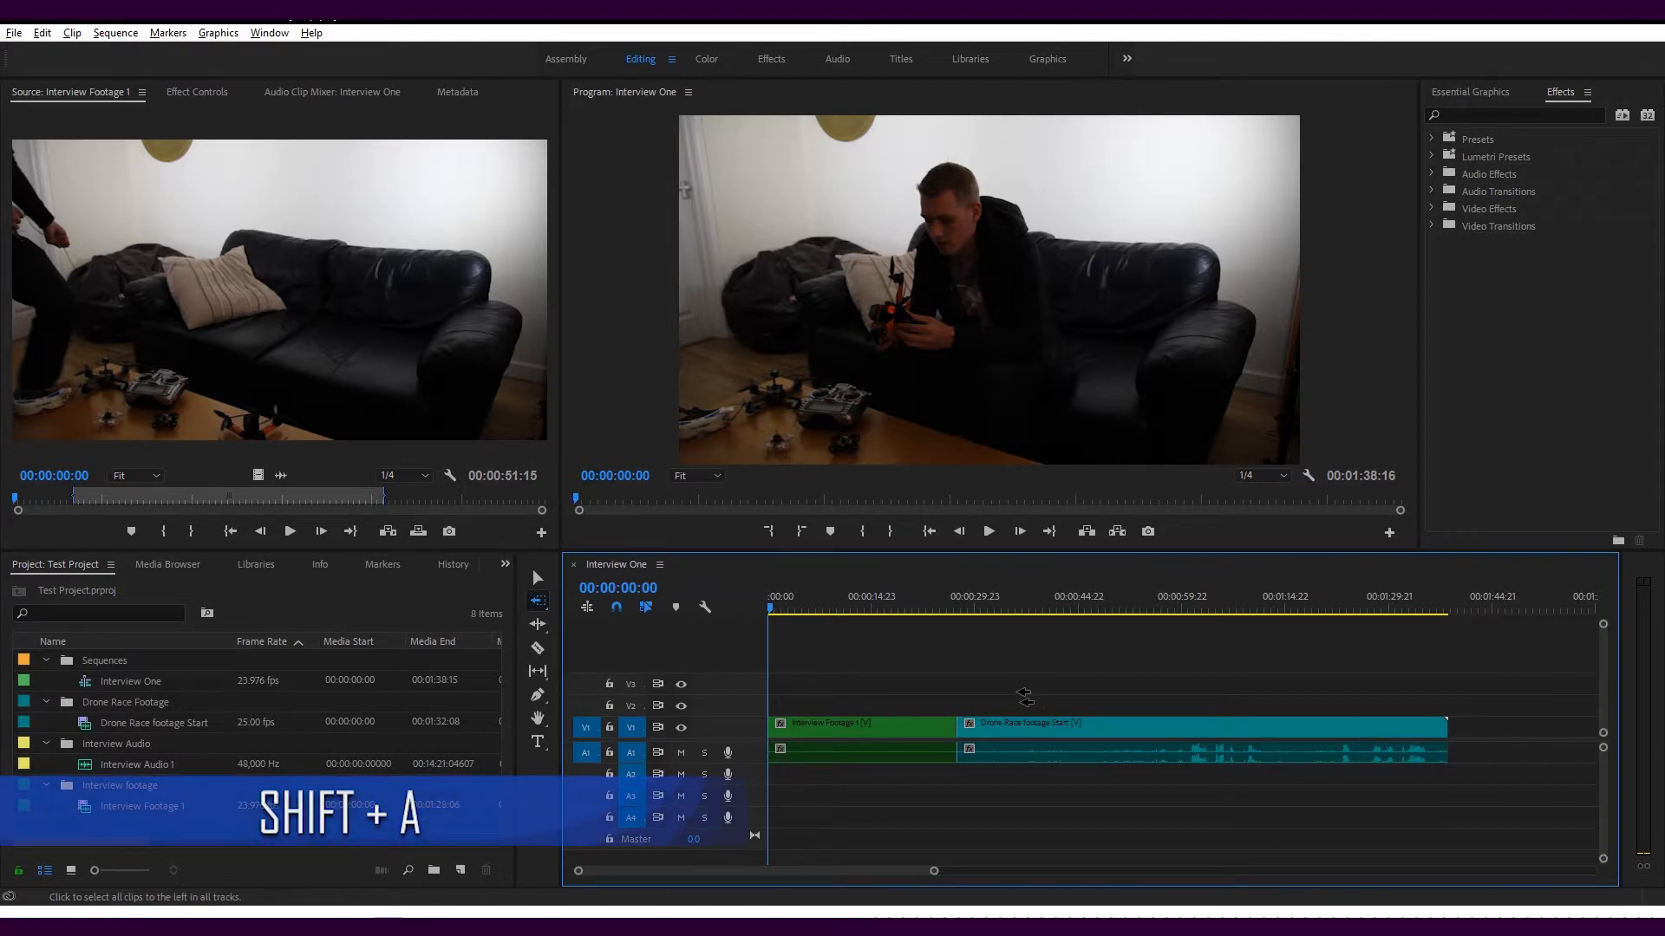
shift+click(954, 692)
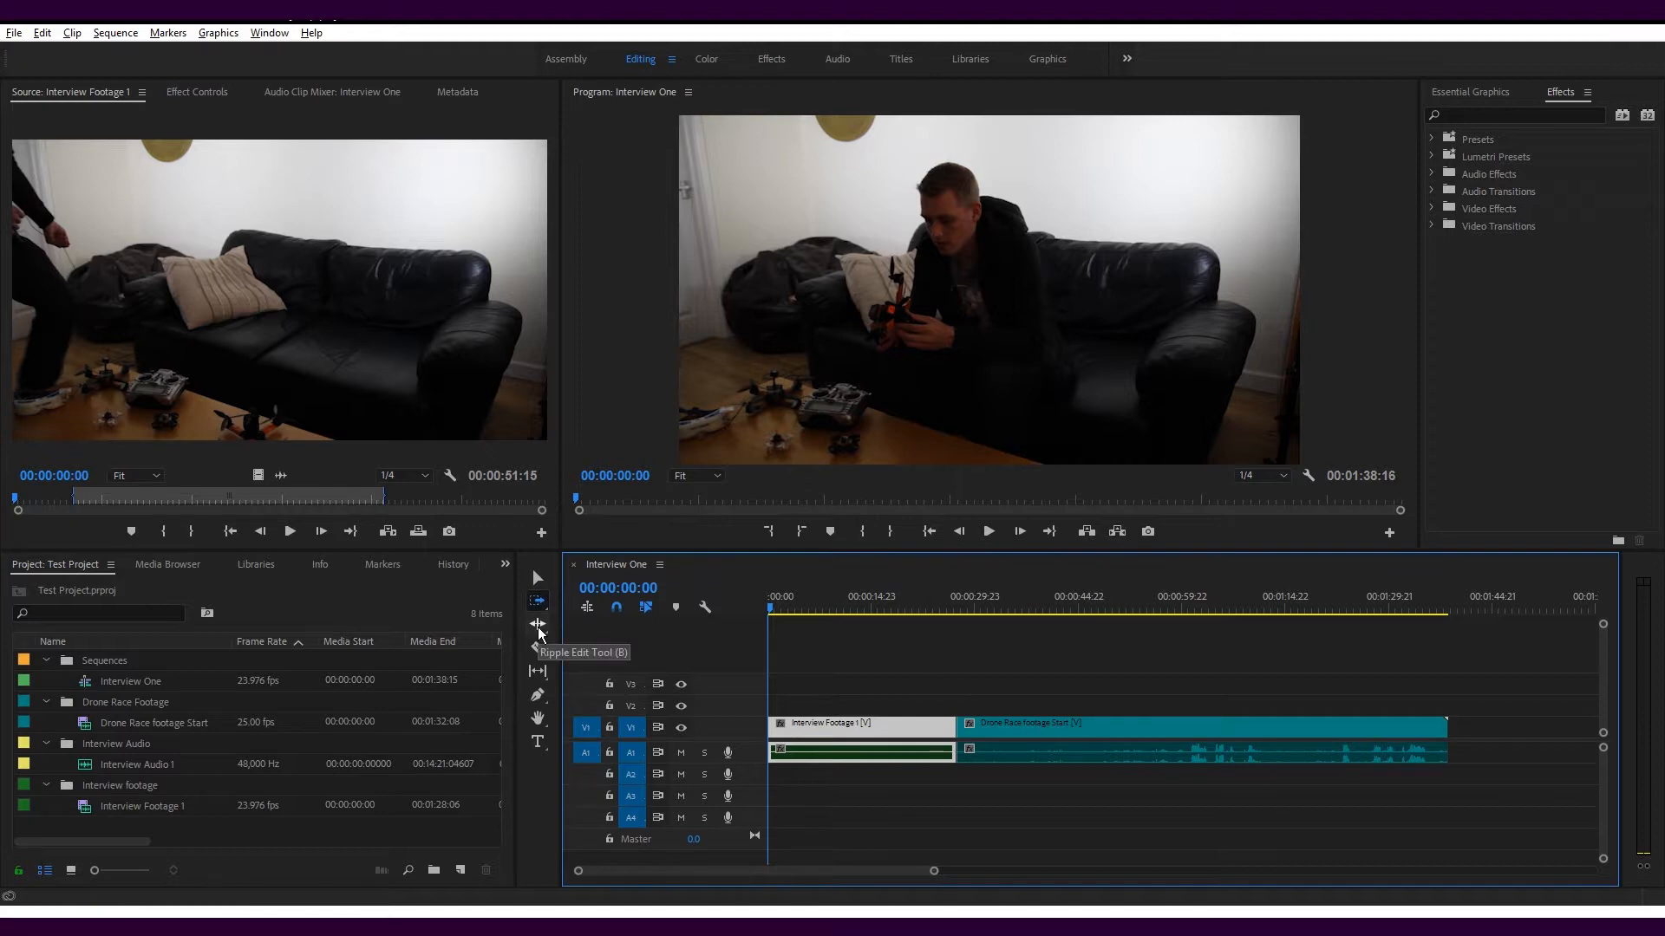
Use the Ripple Edit tool to extend the end of Interview Footage 1 to about 39 seconds on the timeline
key(b)
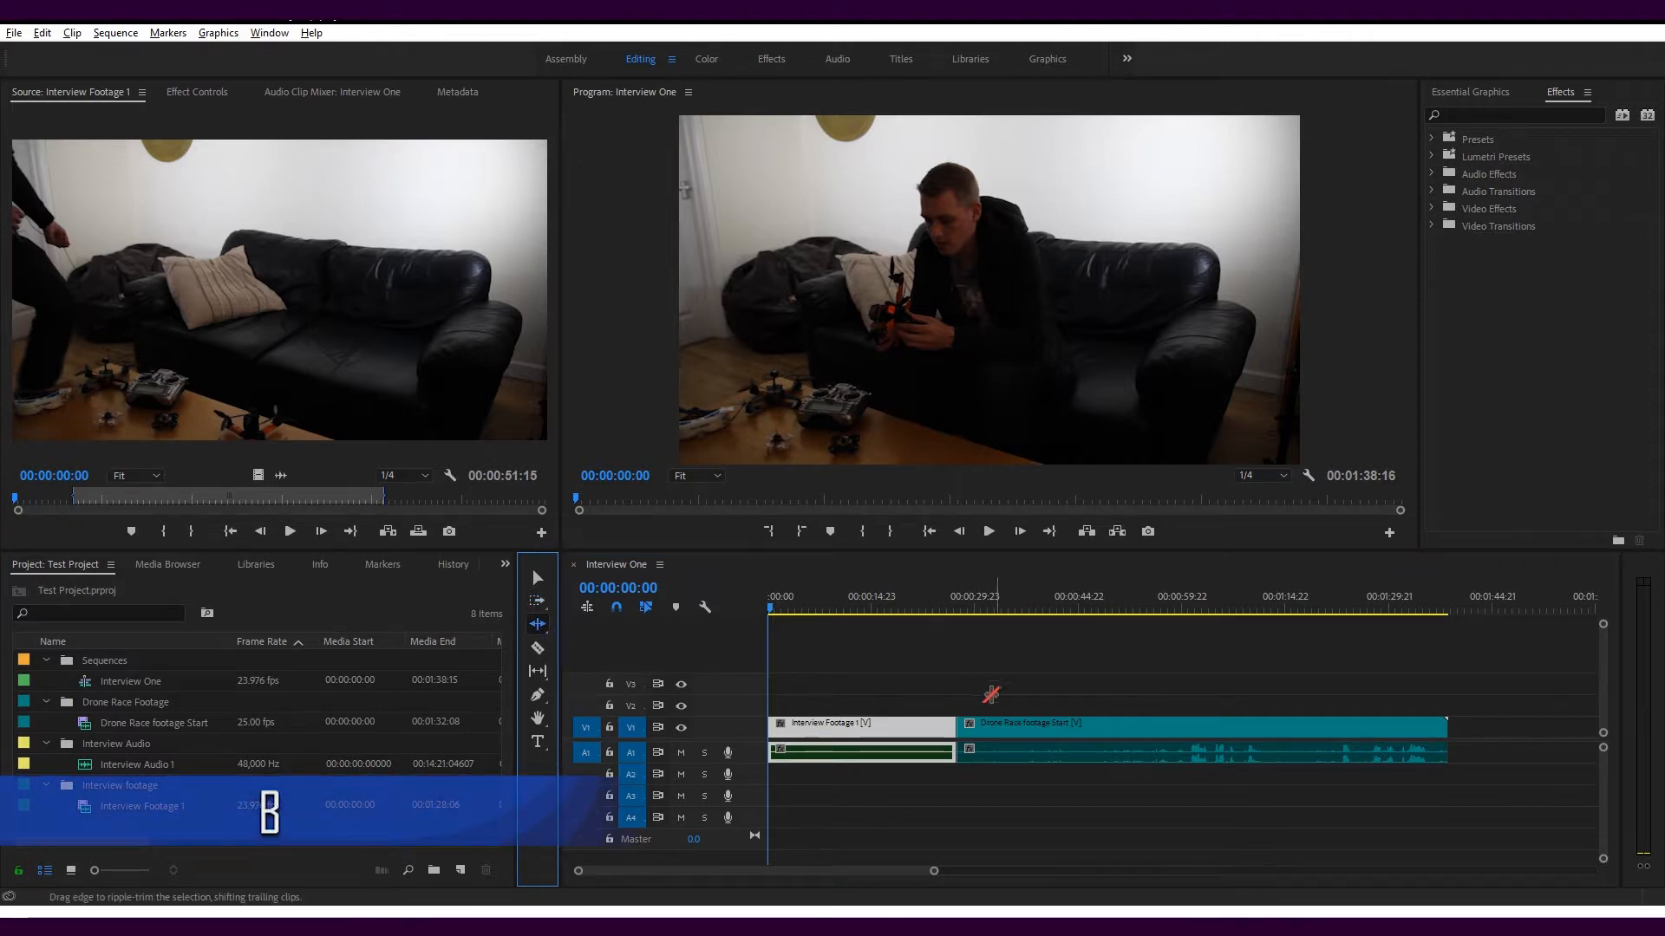
key(v)
mouse_move(957, 727)
mouse_down()
mouse_move(1093, 727)
mouse_move(958, 726)
mouse_up()
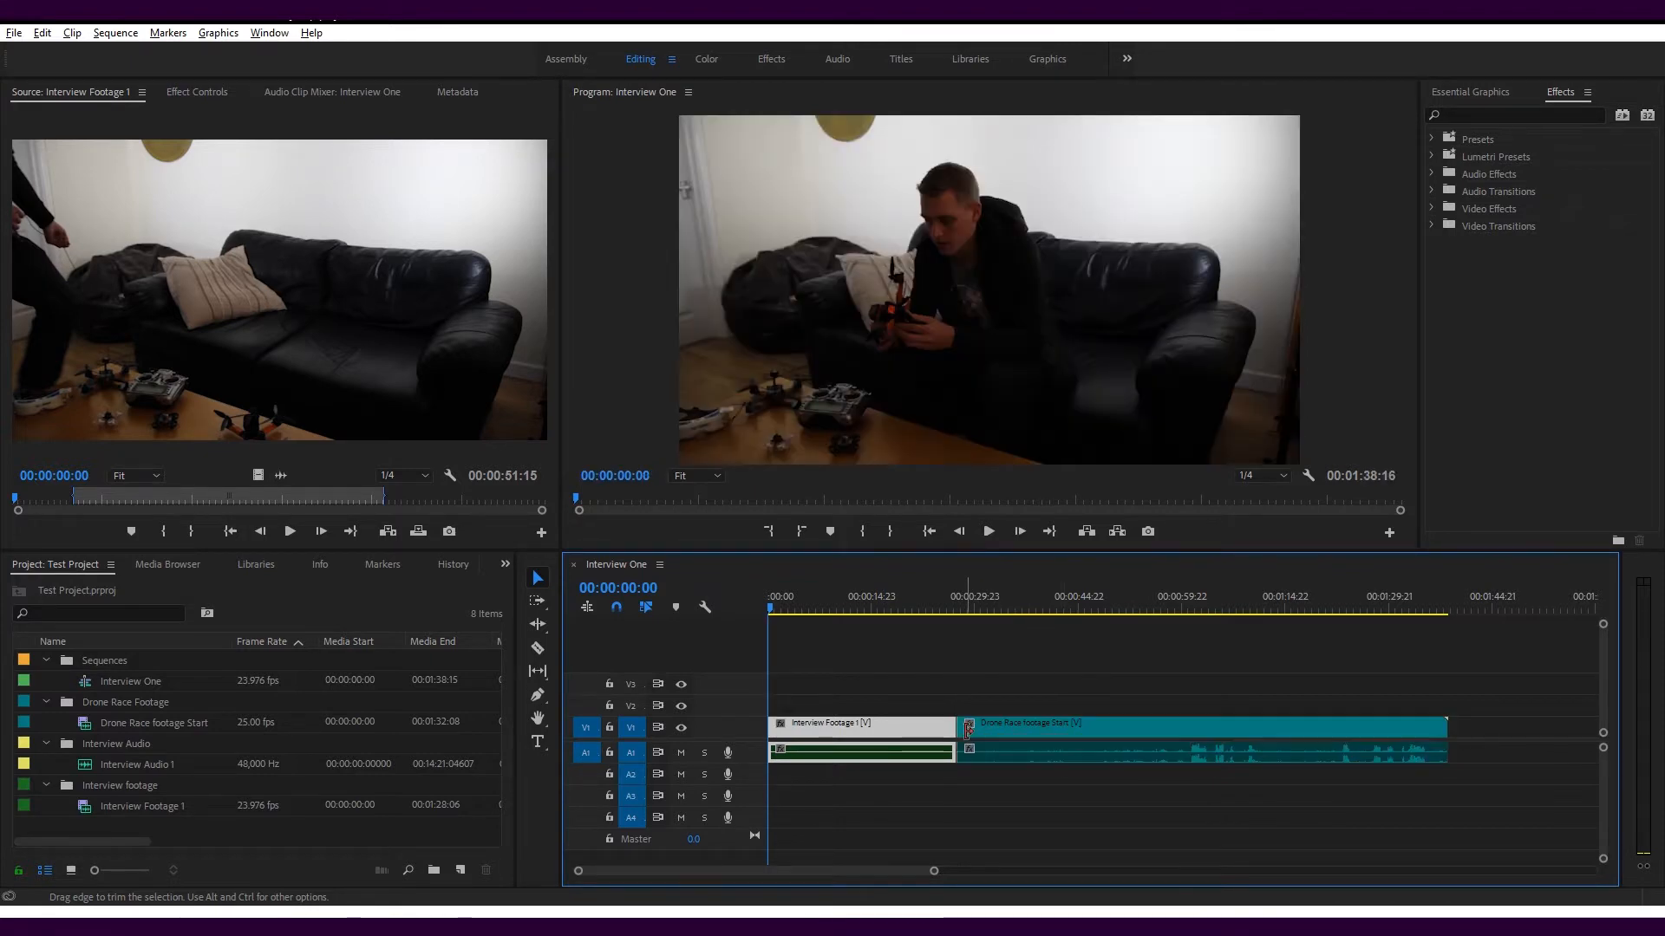
click(537, 623)
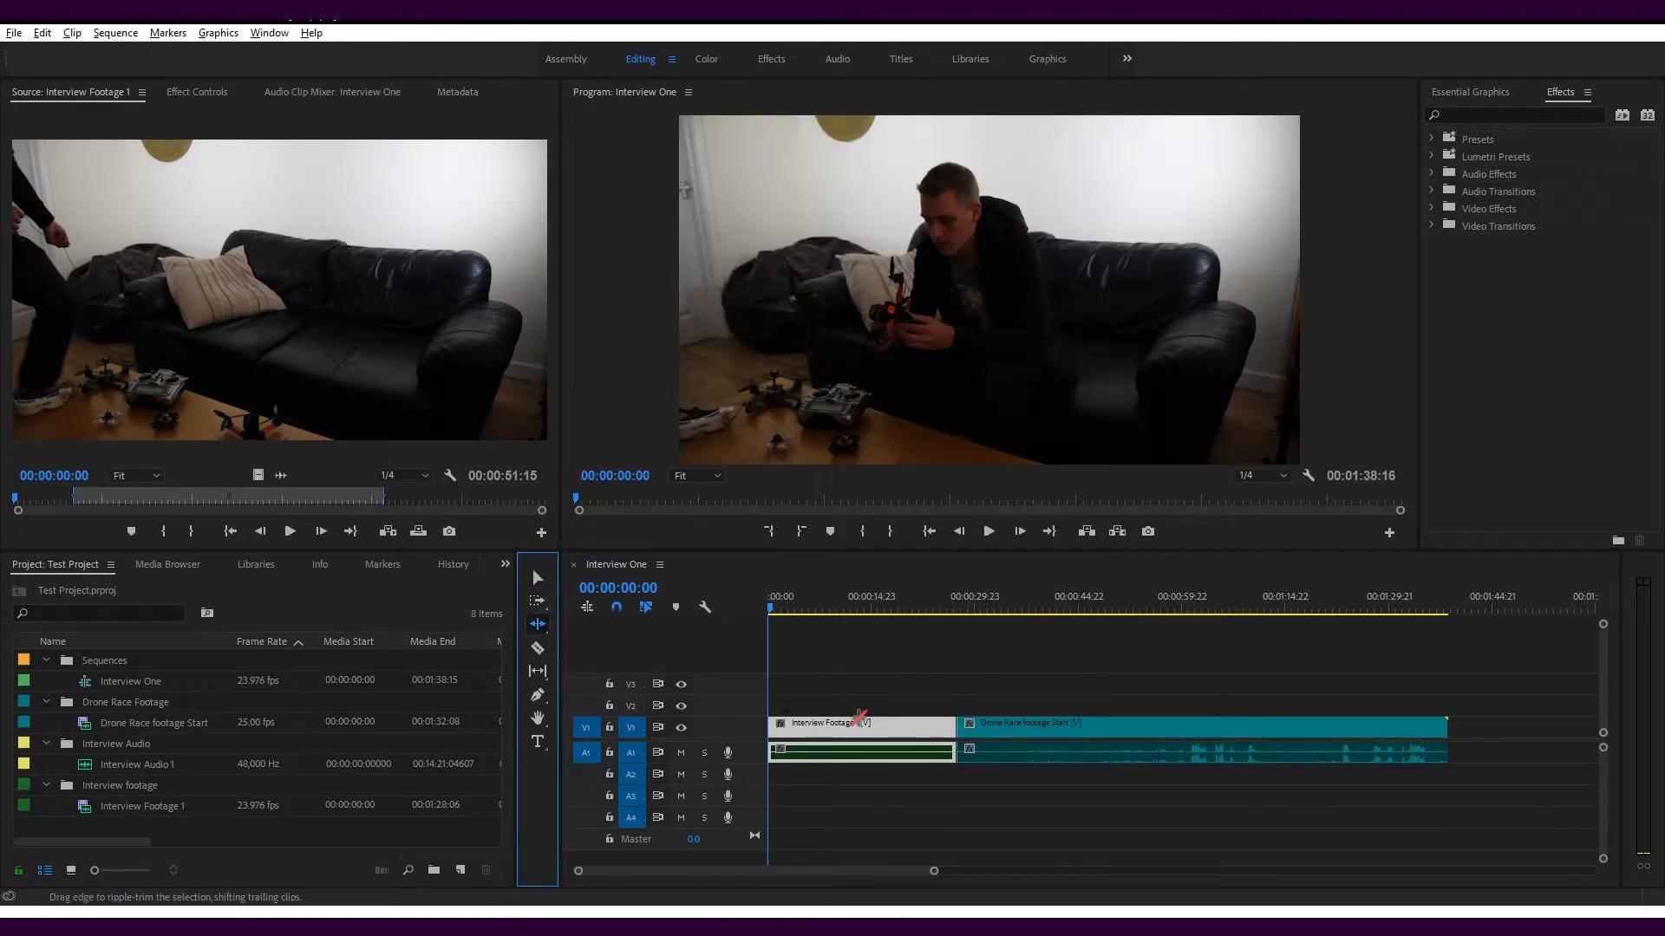
drag(965, 731, 1039, 726)
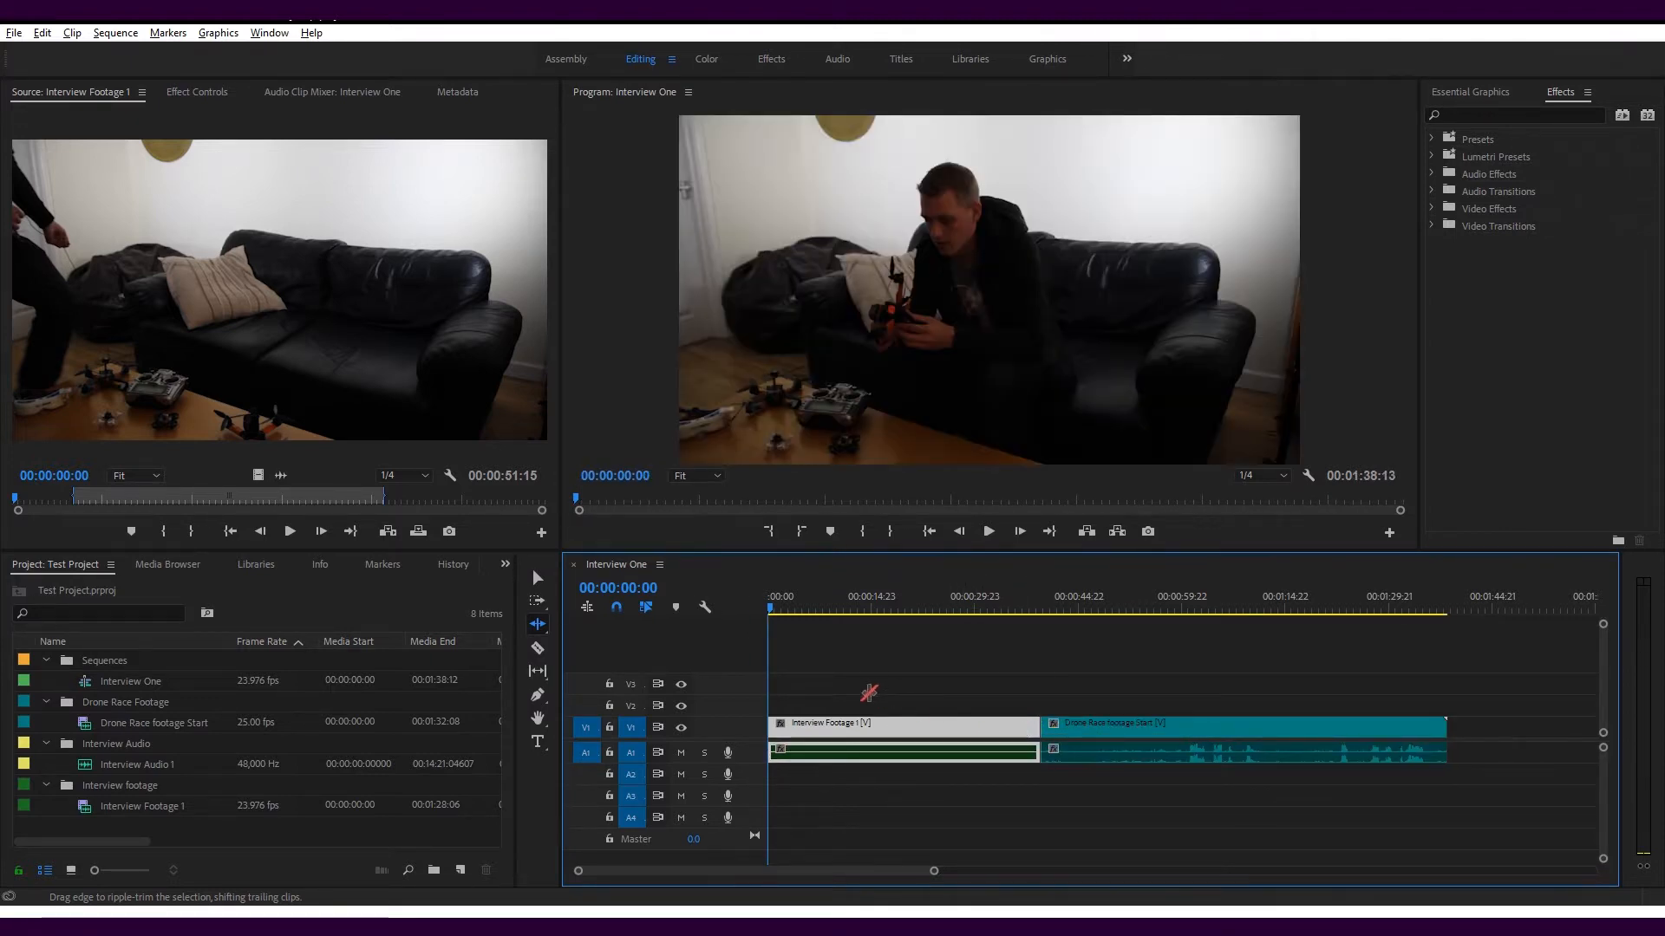
Split Interview Footage 1 at about 22 seconds with the Razor tool and shift everything after the cut forward by about 7 seconds
key(c)
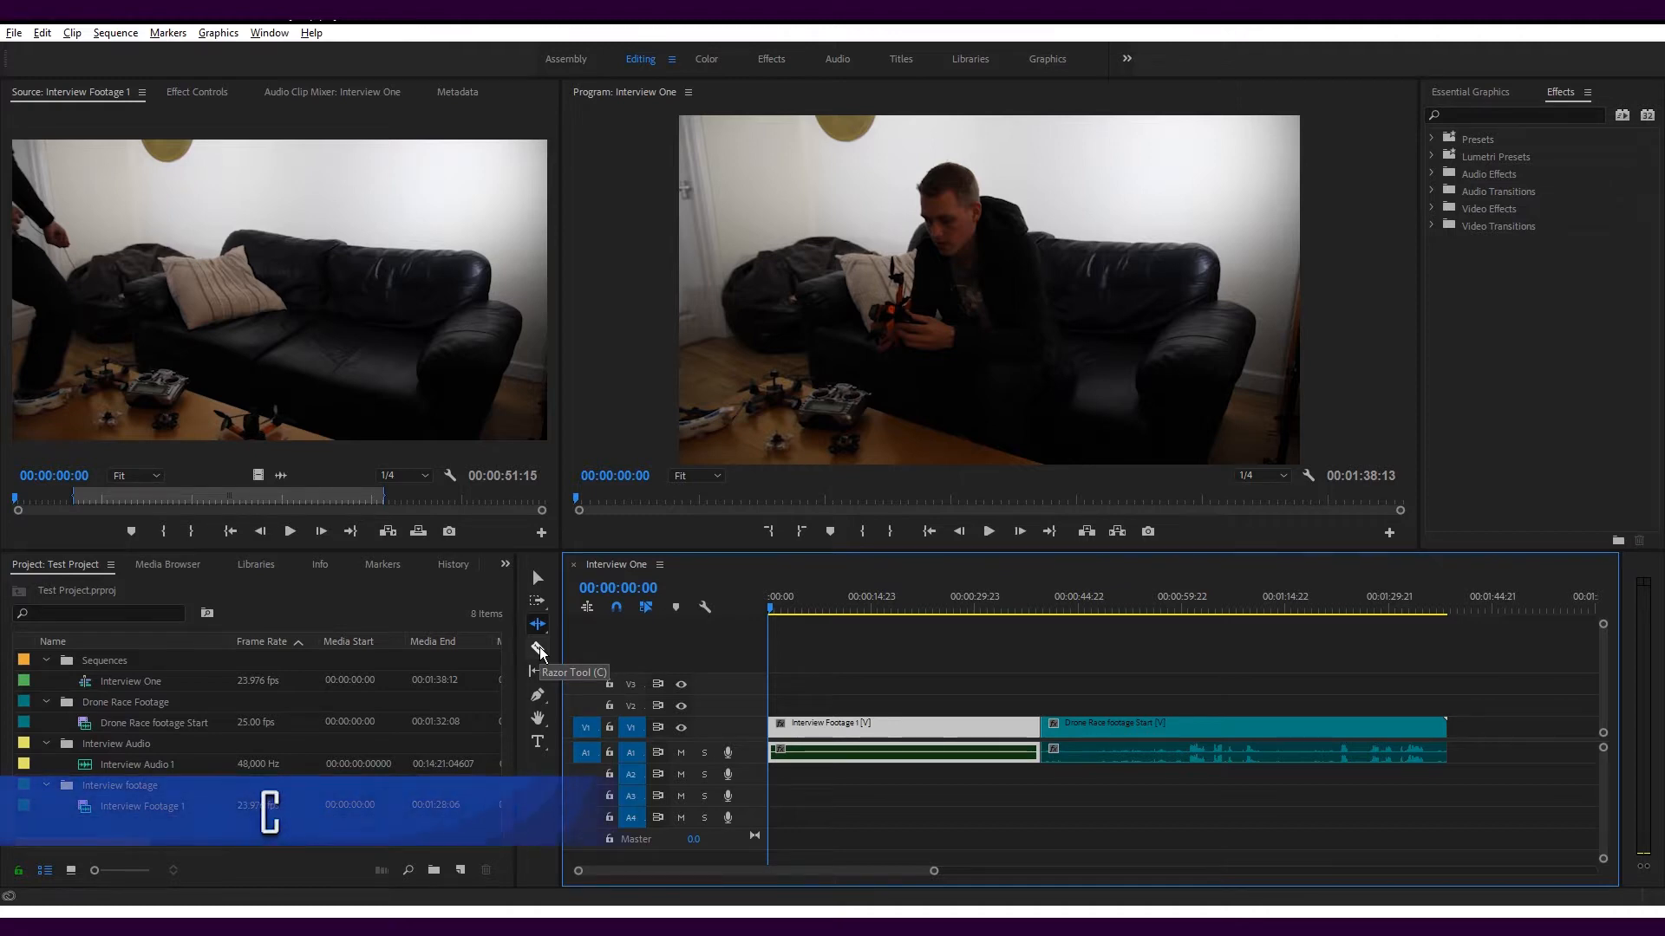
click(922, 727)
key(v)
drag(1012, 728, 1059, 727)
Deselect the clips and razor through all tracks at about 00:01:09, splitting the Drone Race footage Start clip
click(1038, 697)
key(c)
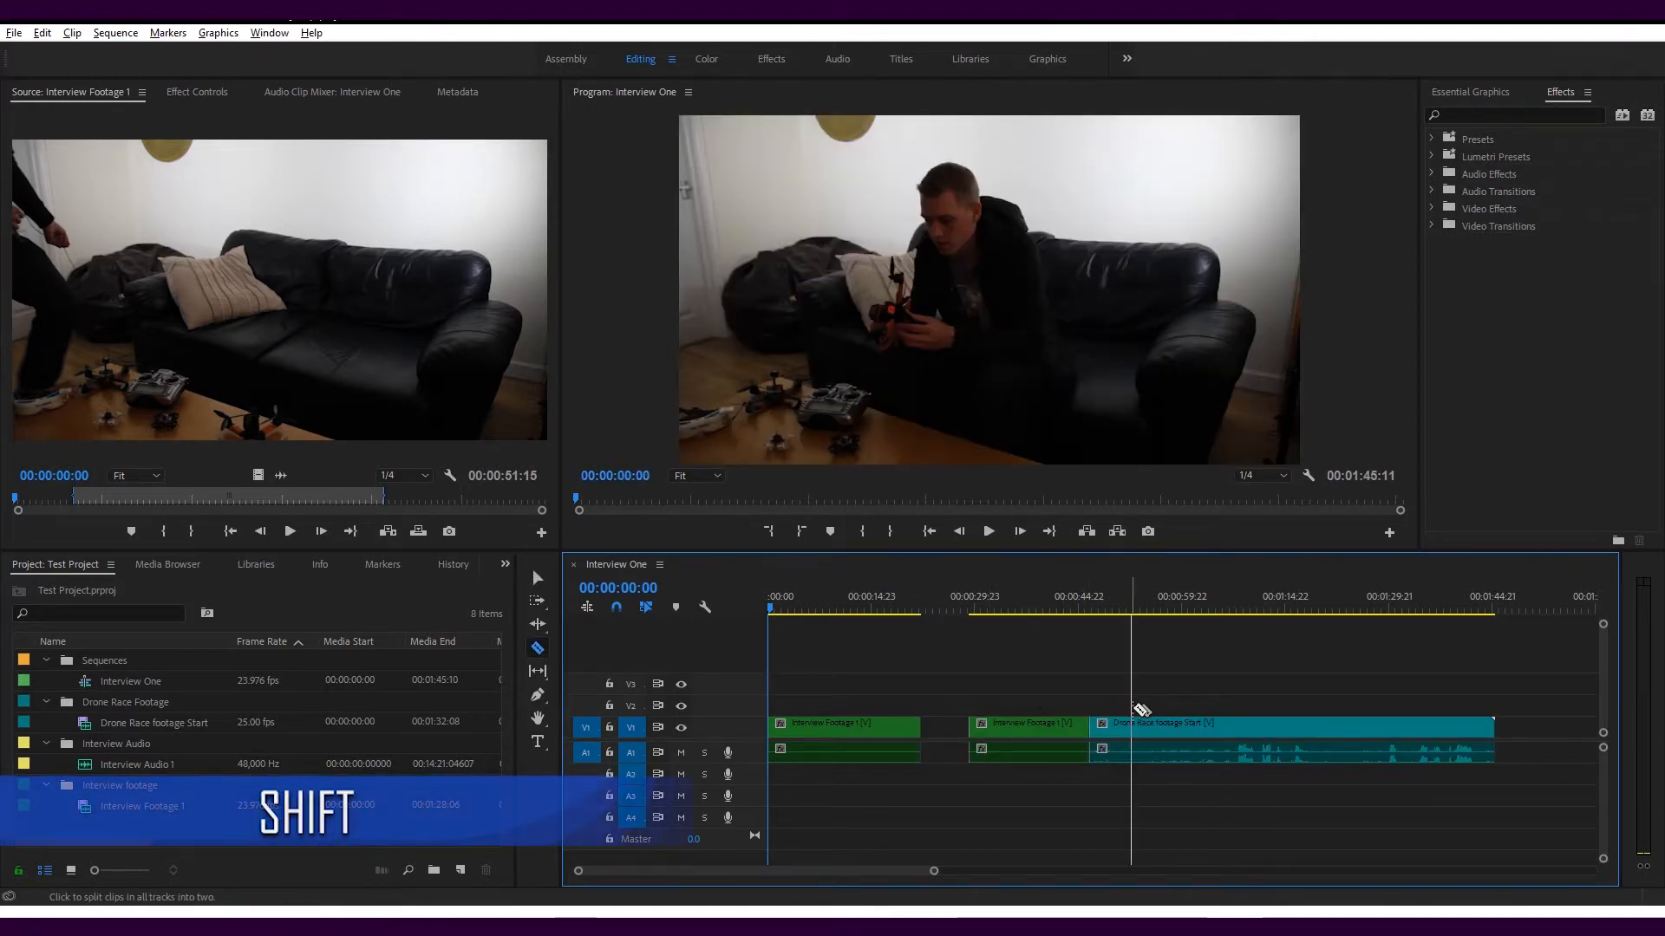
shift+click(1245, 705)
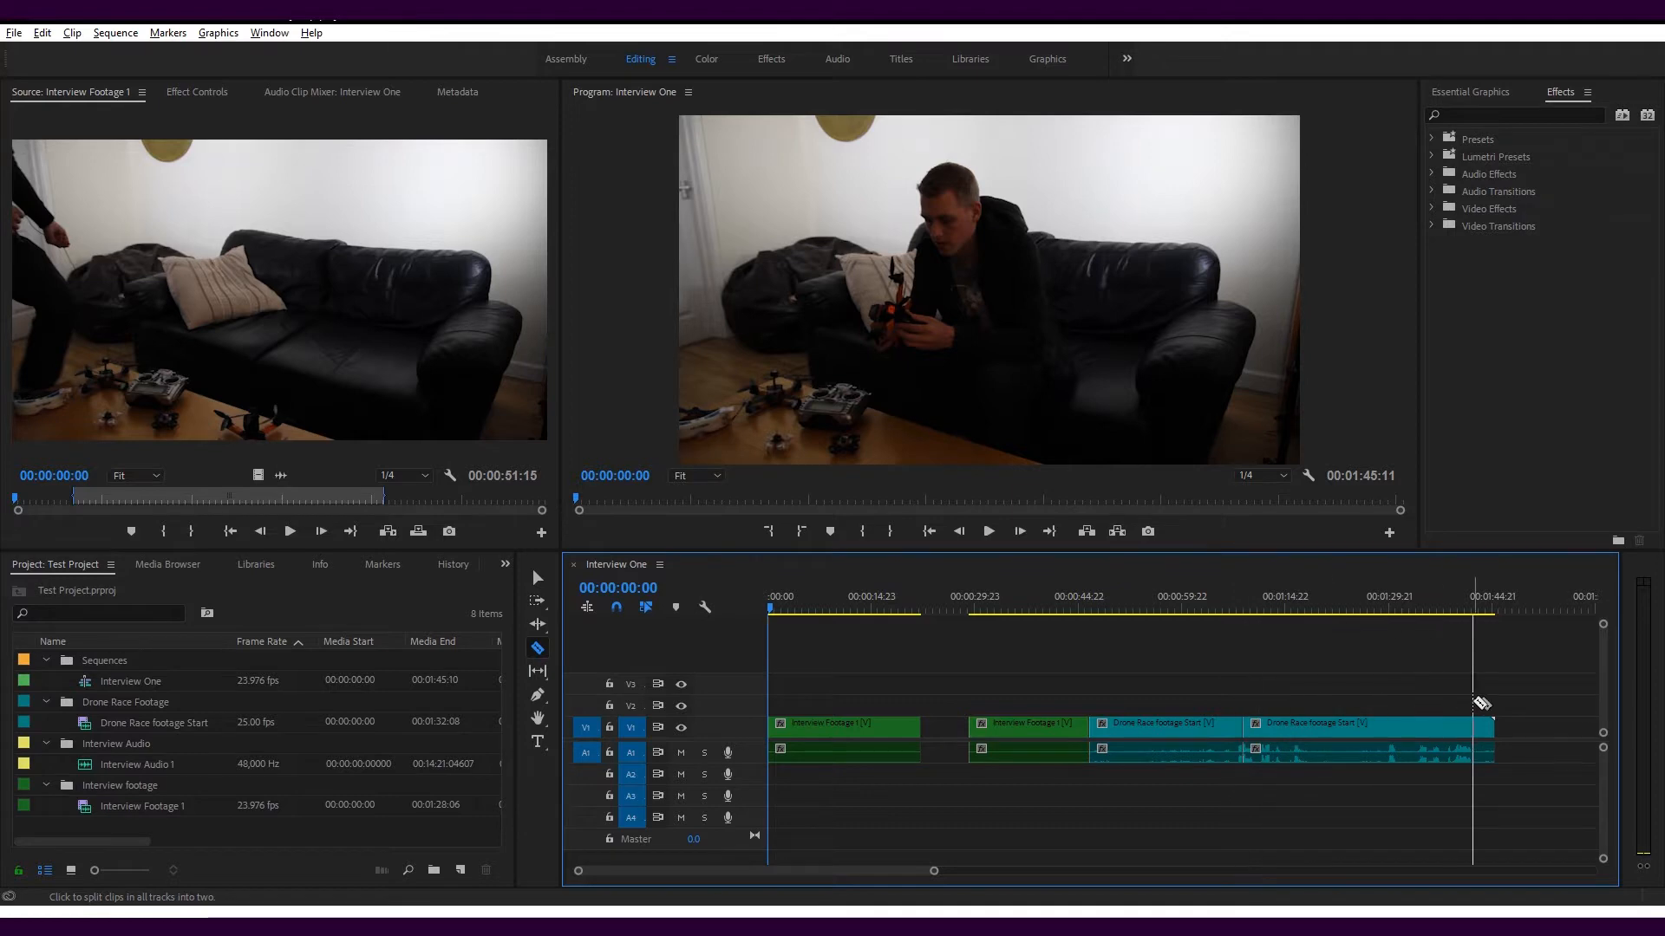
Slip the media inside the second Interview Footage 1 clip with the Slip tool, keeping the clip's position
click(537, 672)
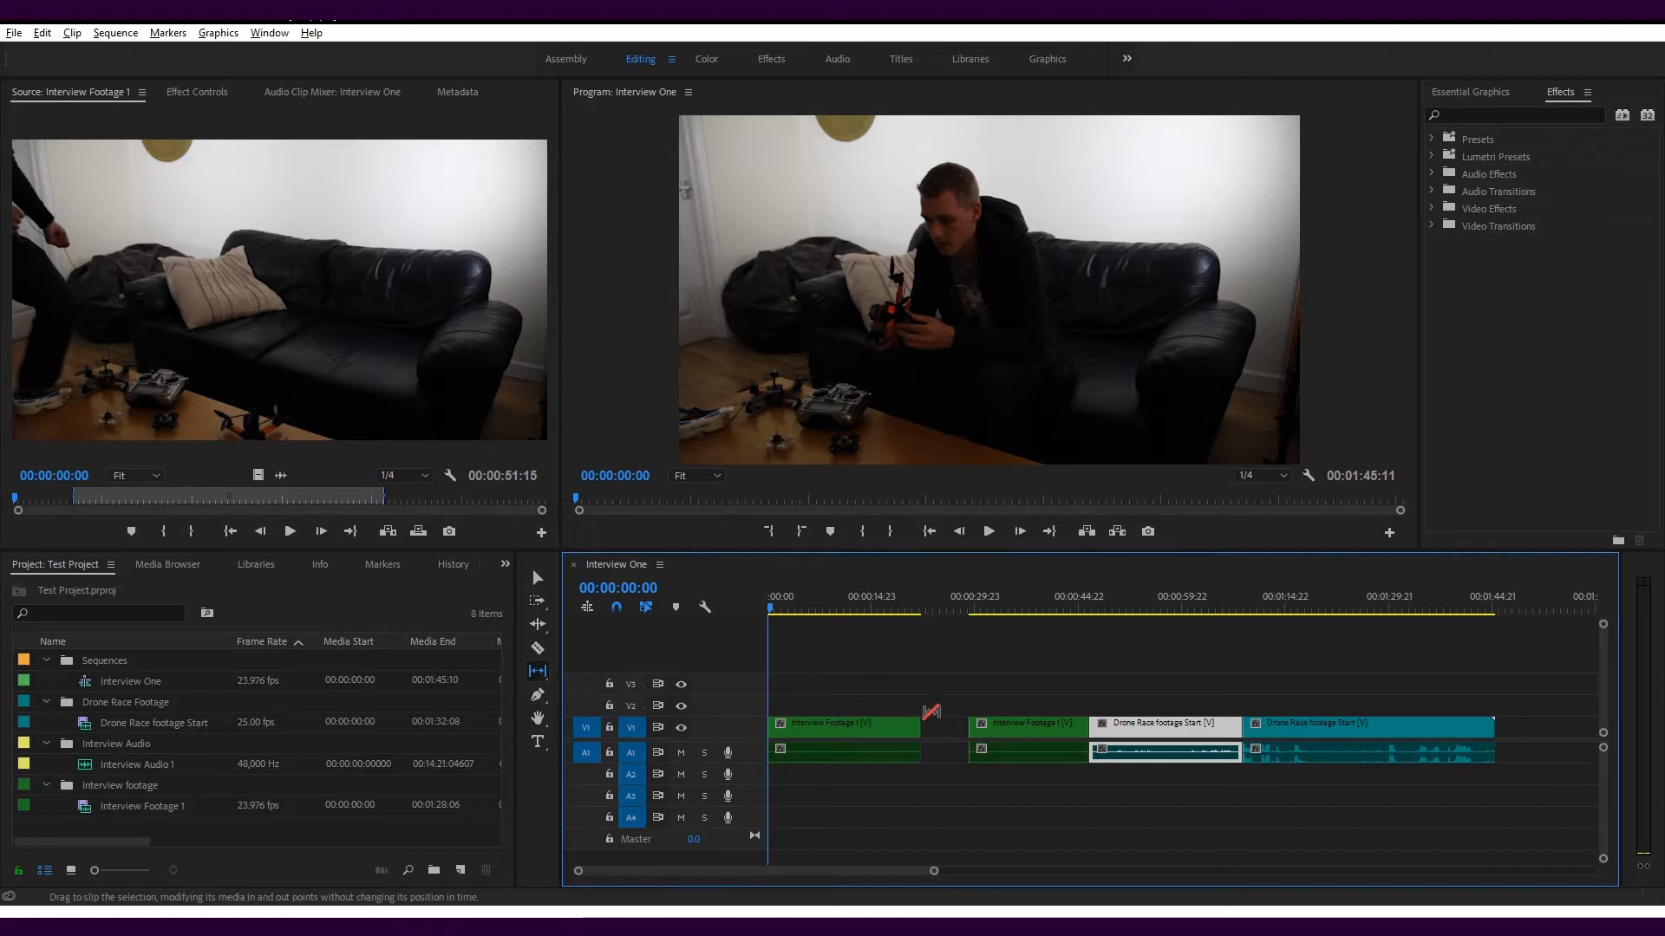
drag(1090, 727, 1032, 722)
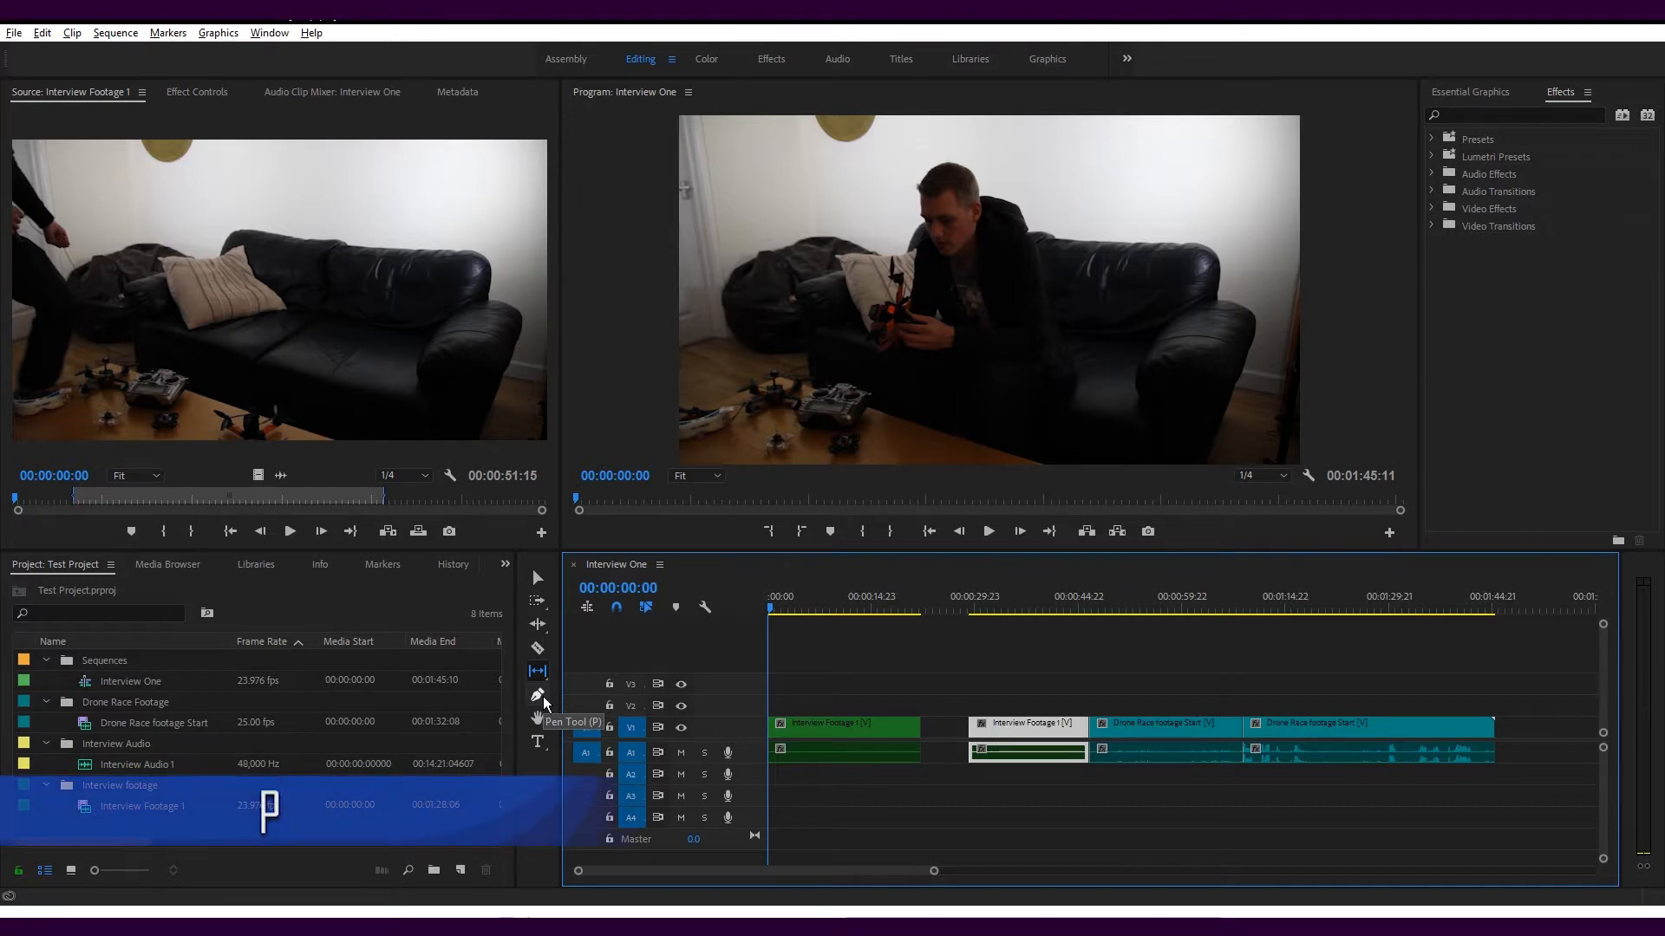
Expand audio track A1 and add two volume keyframes to the second Interview Footage 1 clip with the Pen tool
click(543, 696)
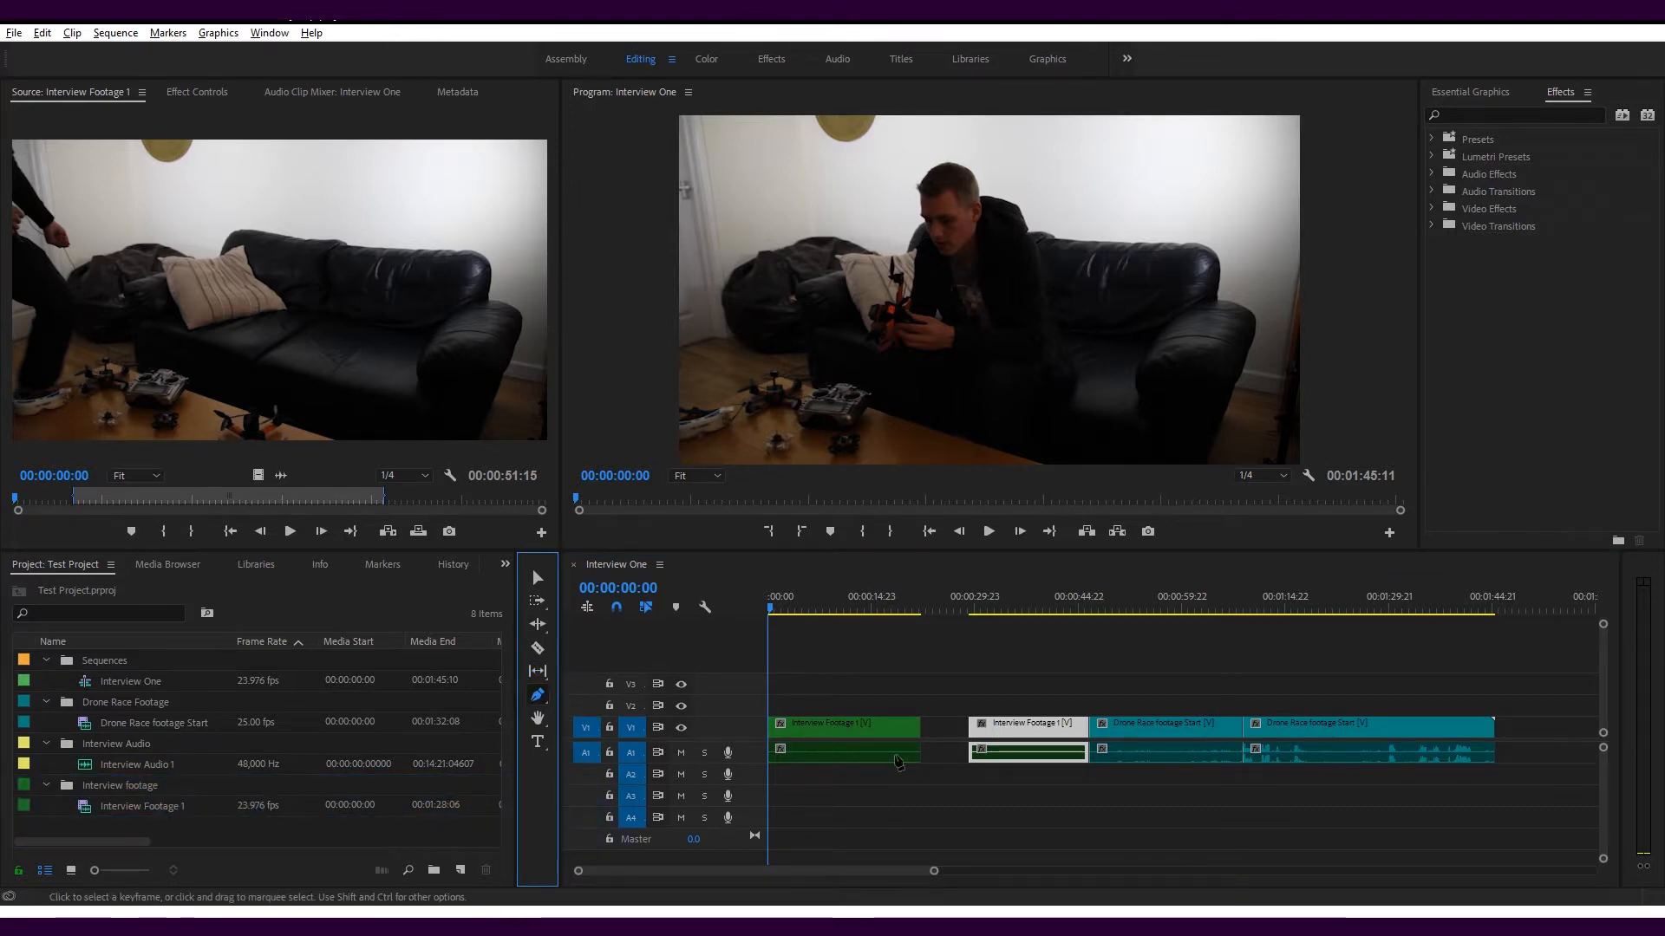
click(999, 756)
drag(749, 763, 749, 828)
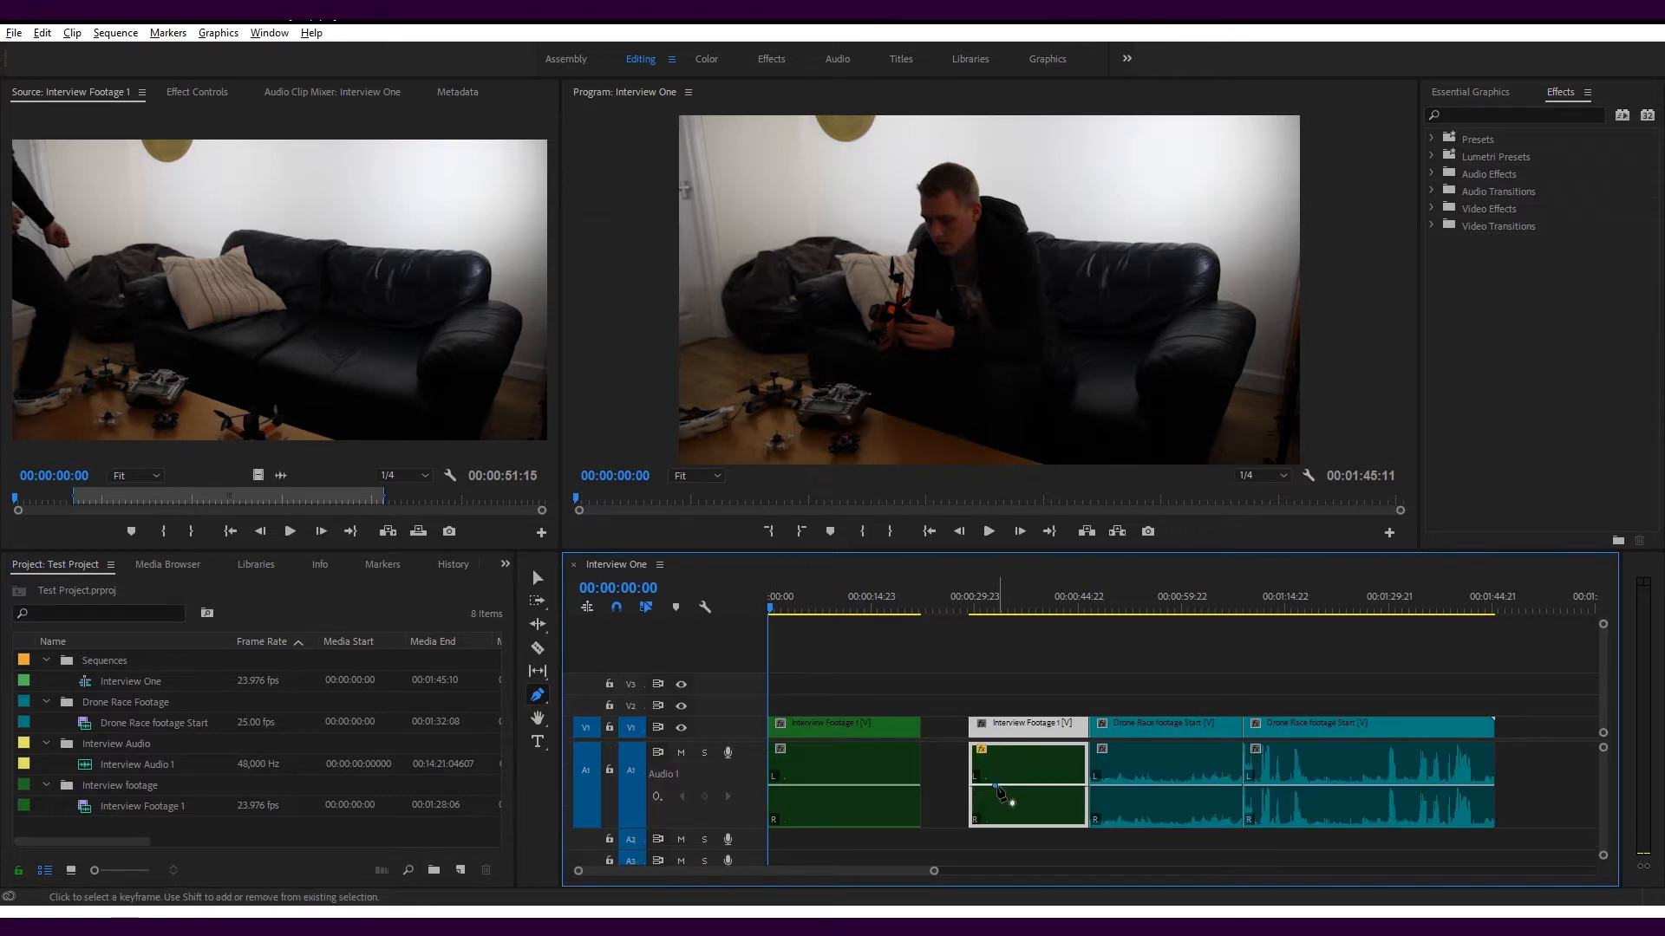
click(1061, 786)
Look through the Motion, Opacity and Time Remapping keyframe options of the second Interview Footage 1 clip and return to the Pen tool
key(v)
right_click(1018, 726)
mouse_move(1157, 894)
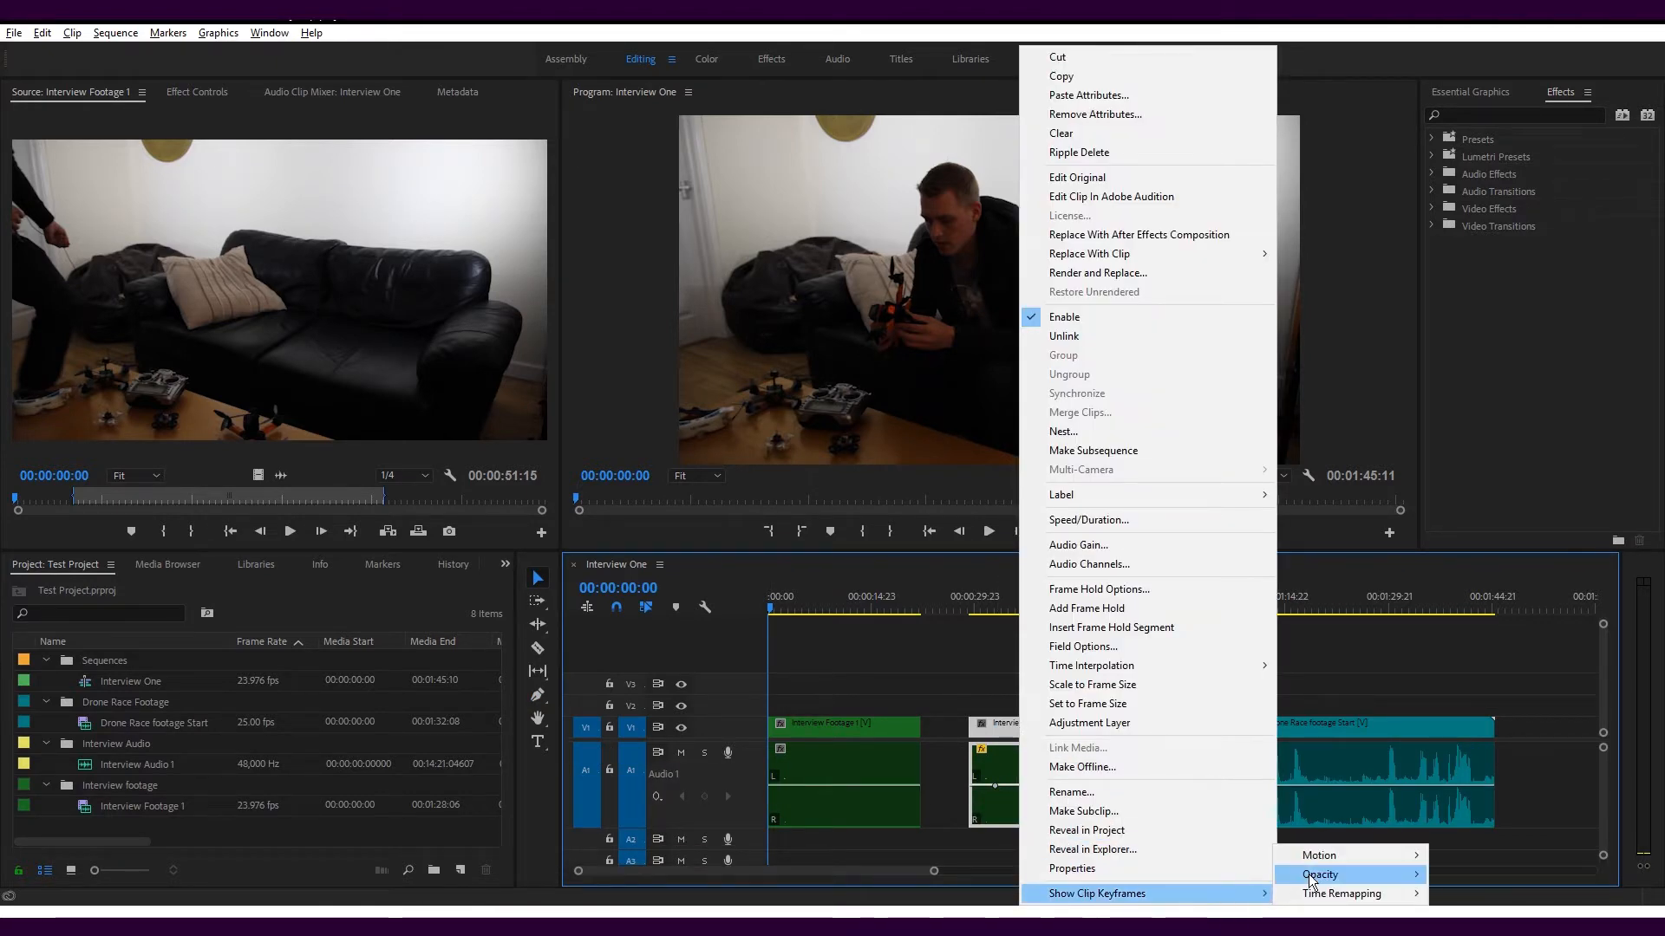
mouse_move(1341, 896)
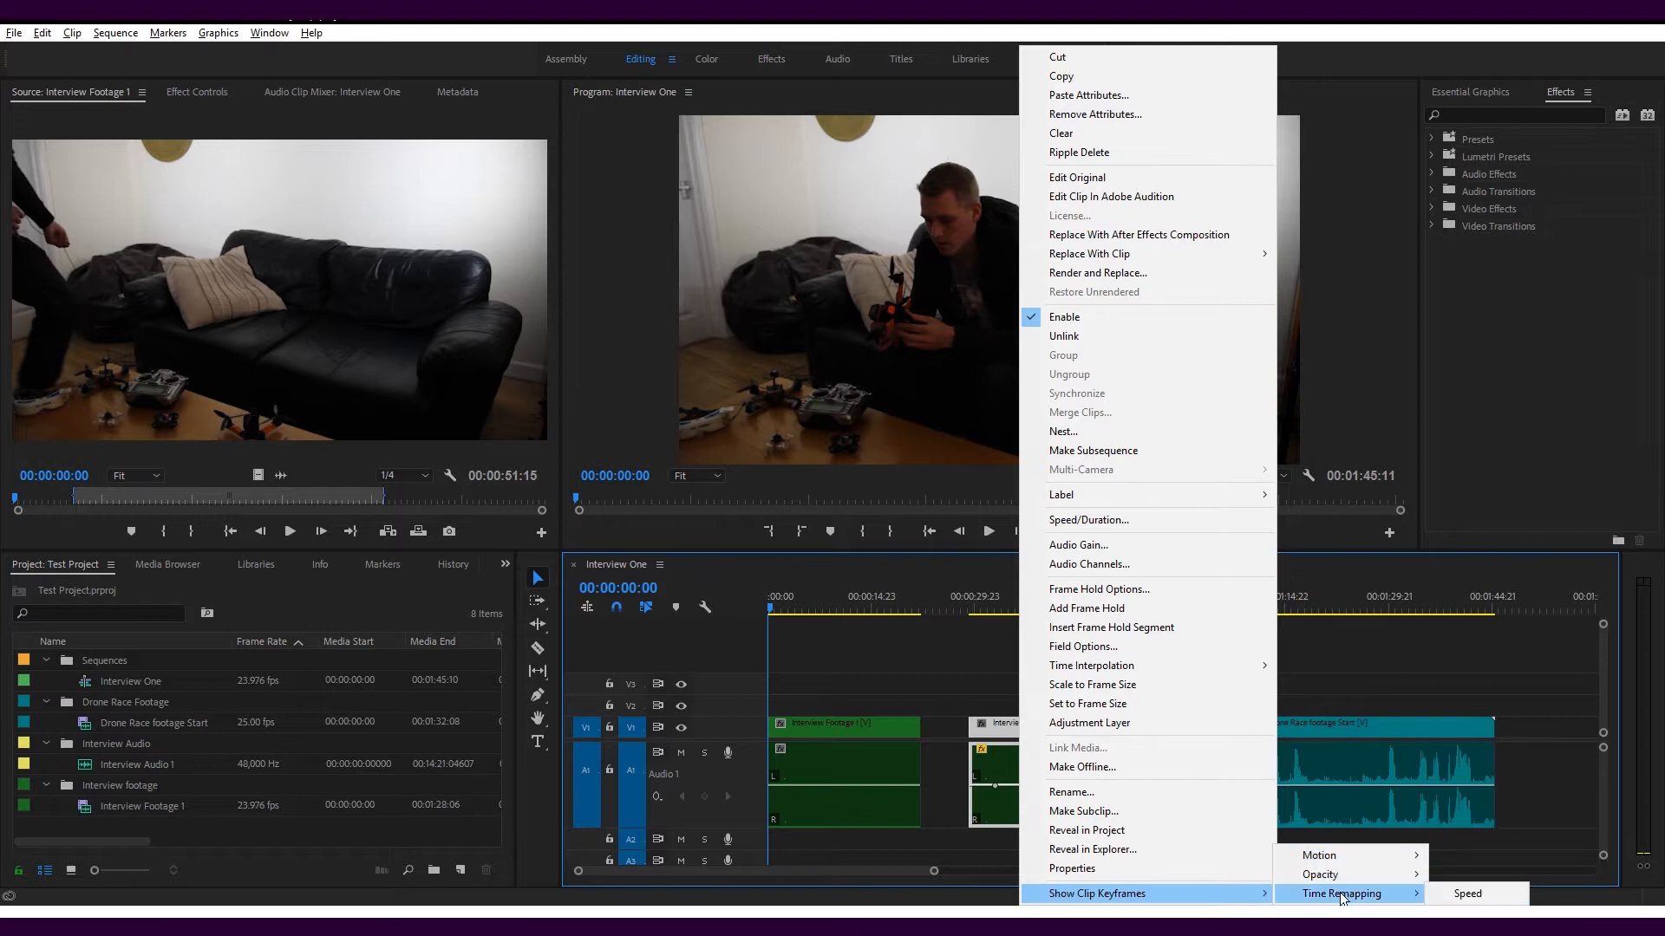
click(538, 695)
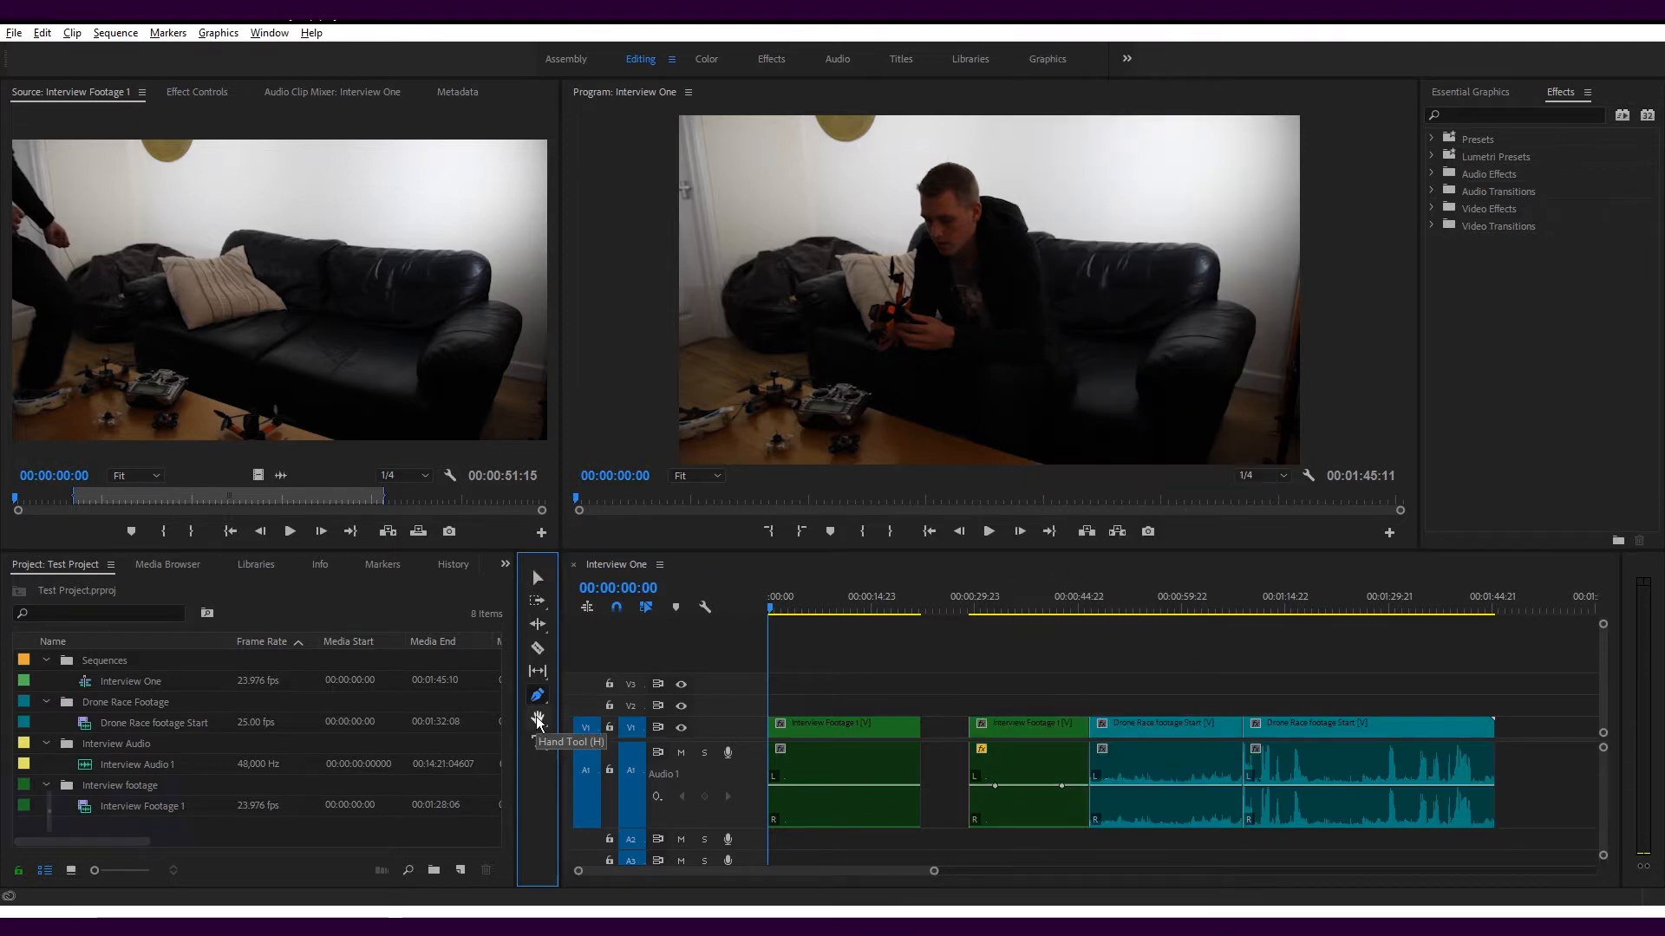
Try the Hand tool by panning along the timeline and over the Program Monitor picture
key(h)
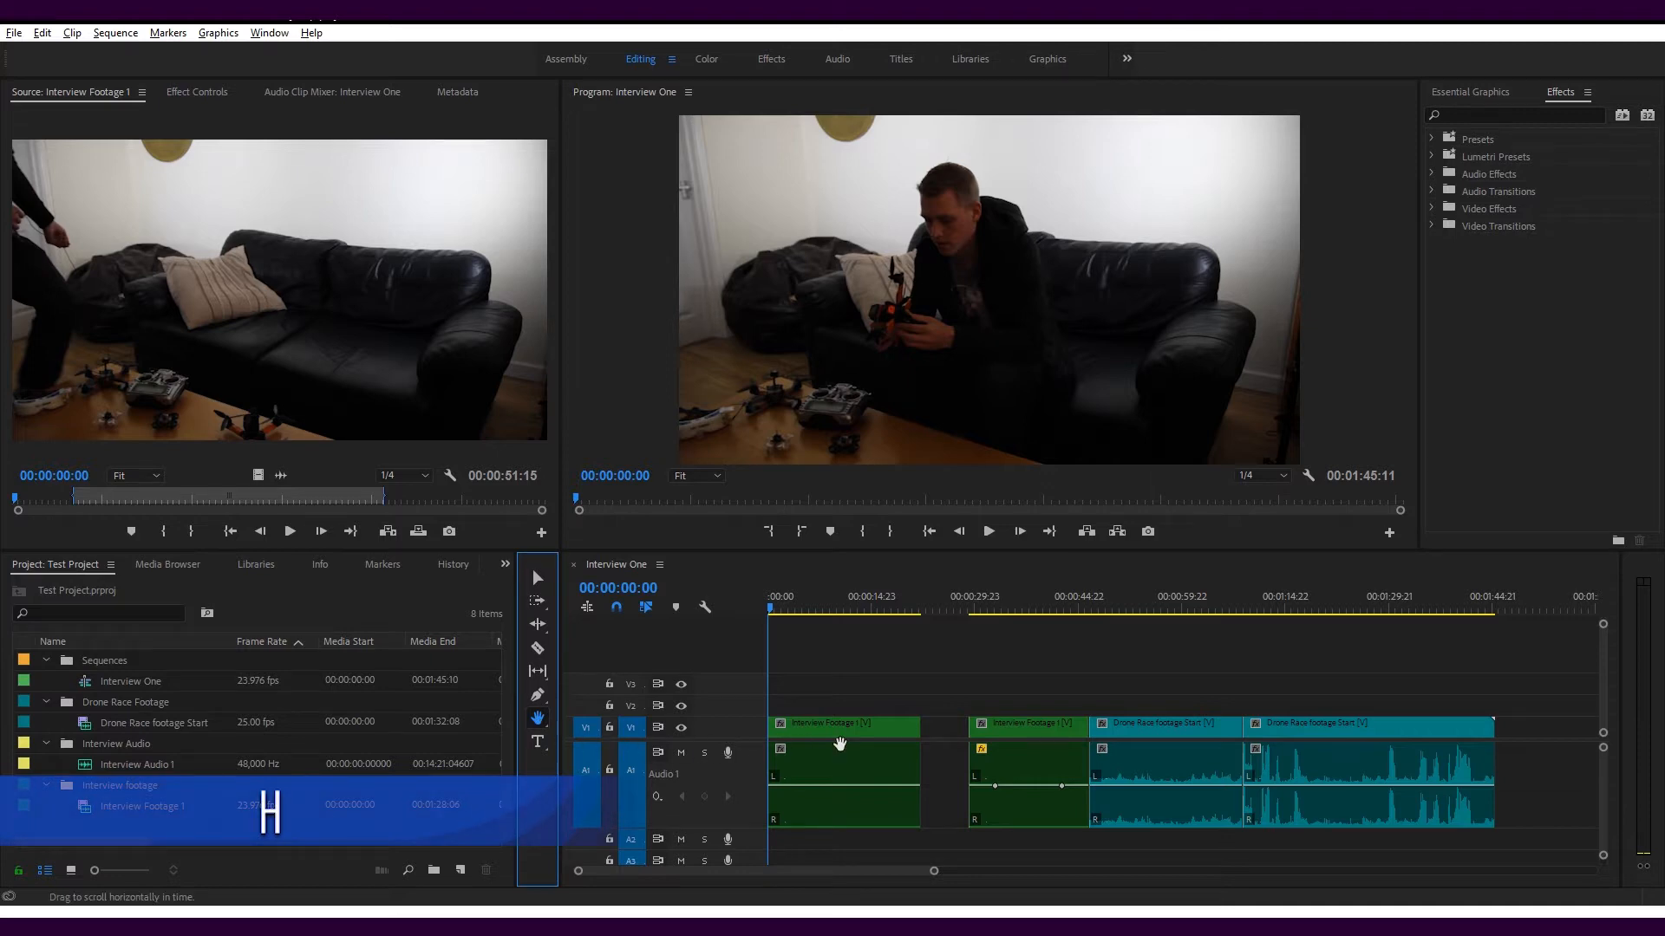
mouse_move(910, 731)
mouse_down()
mouse_move(960, 725)
mouse_move(784, 724)
mouse_move(885, 725)
mouse_up()
drag(867, 364, 960, 420)
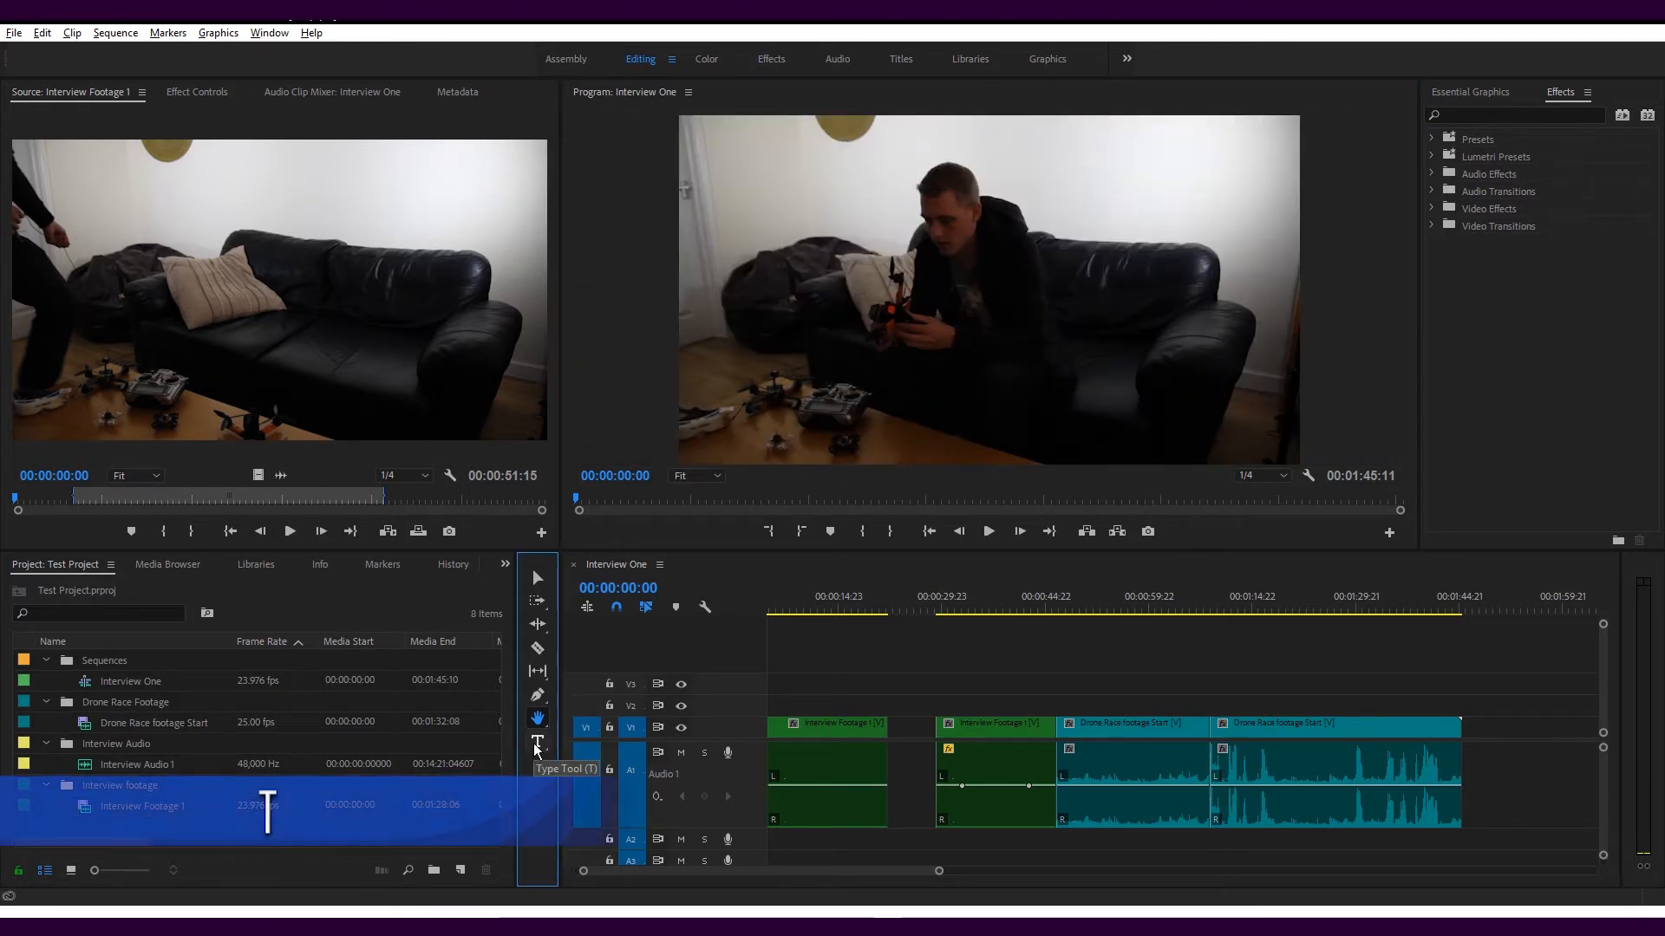
Try adding the title "Text" over the Program Monitor picture with the Type tool and delete its graphic clip from V2
click(536, 748)
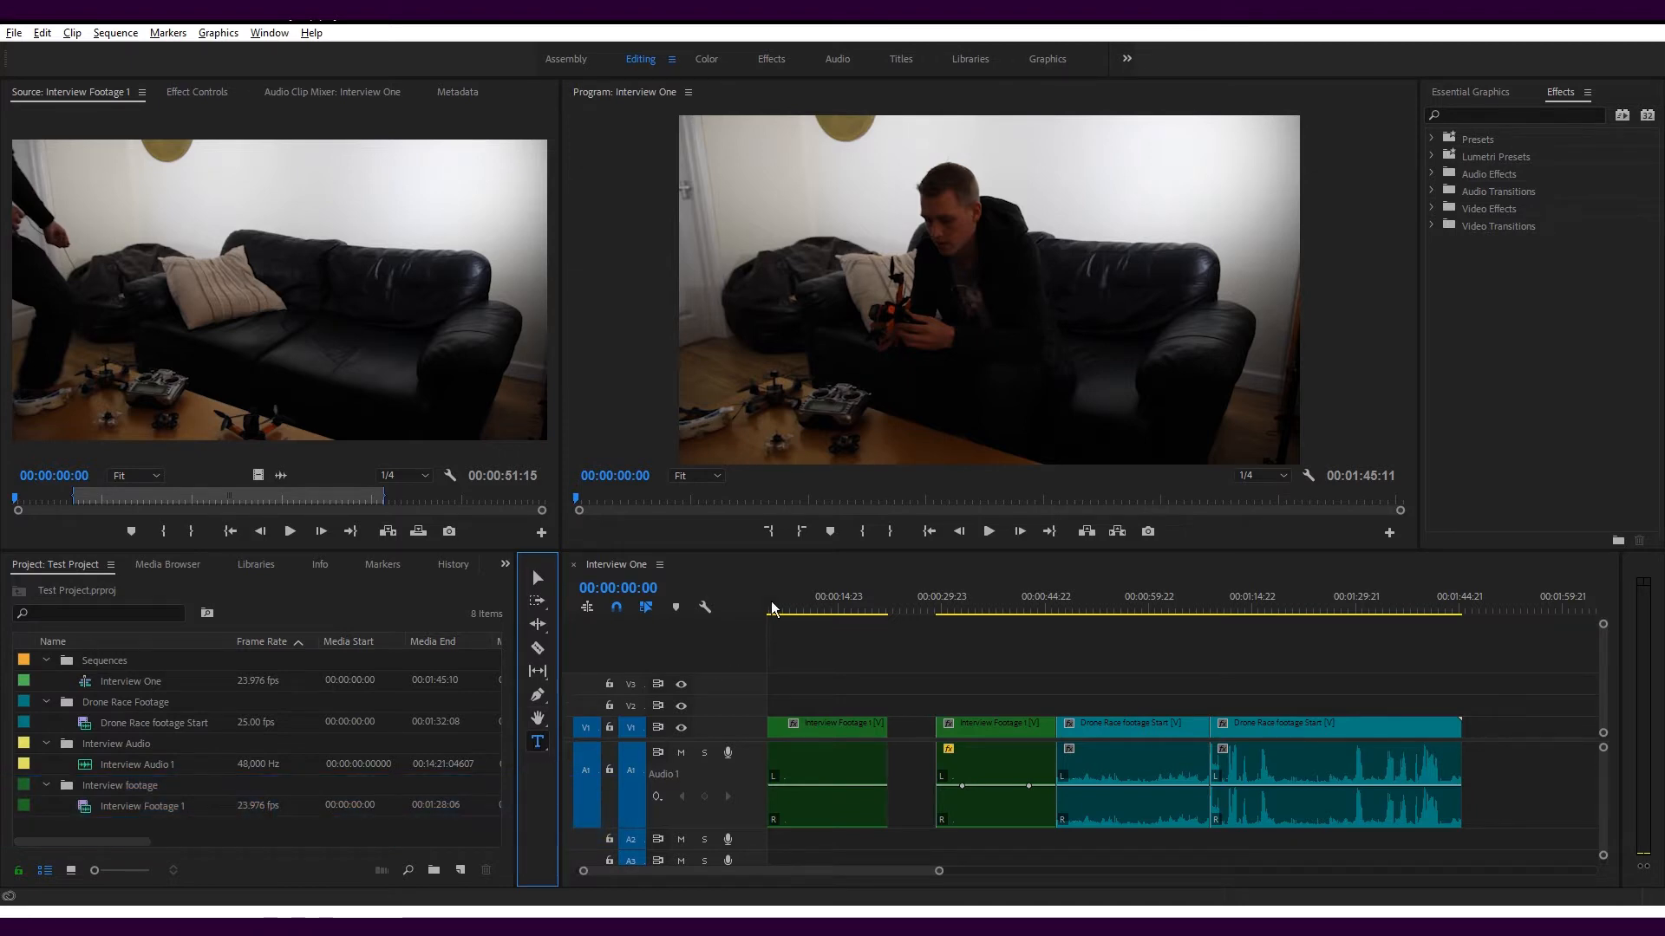
click(870, 311)
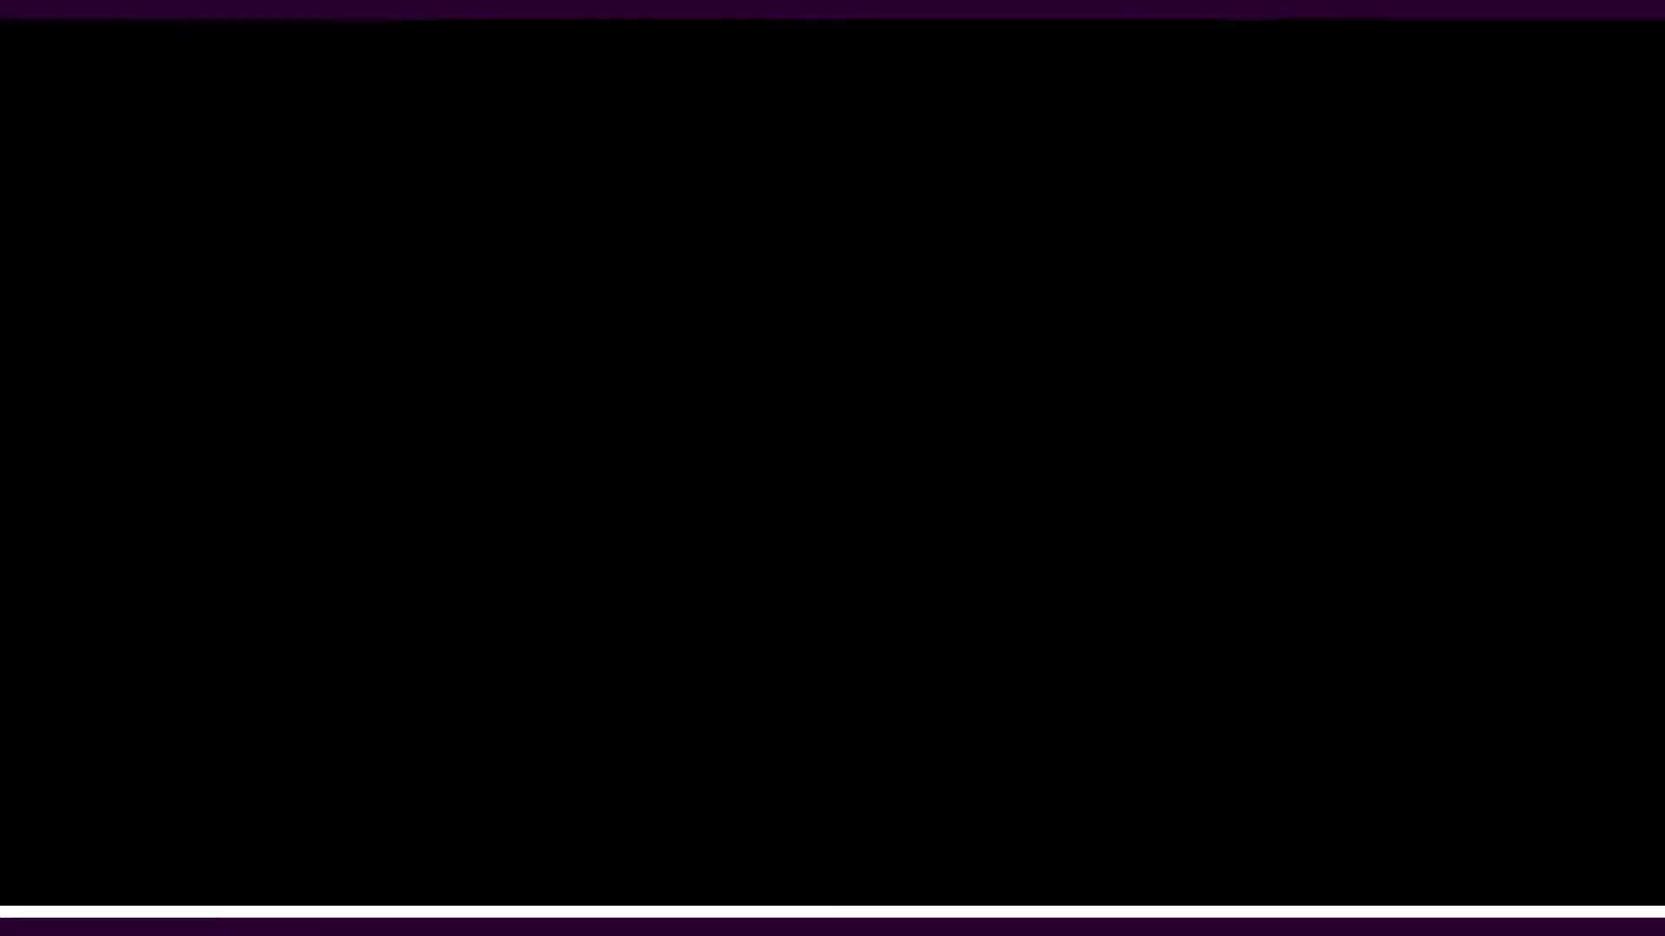
text(Text)
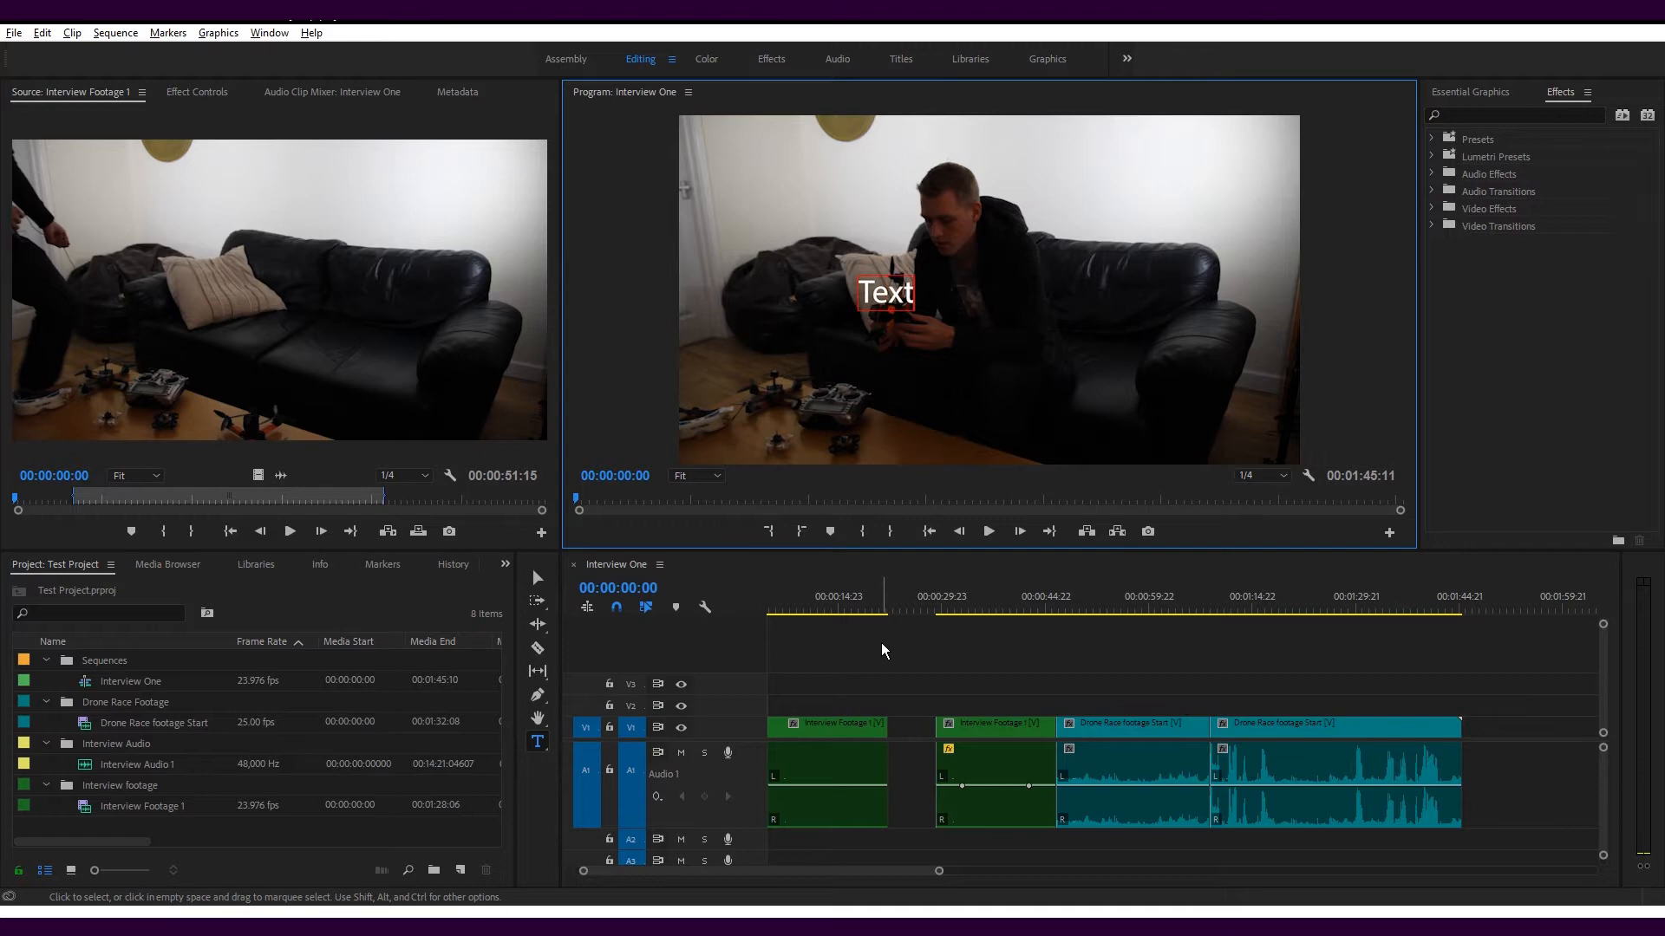
click(954, 668)
click(784, 704)
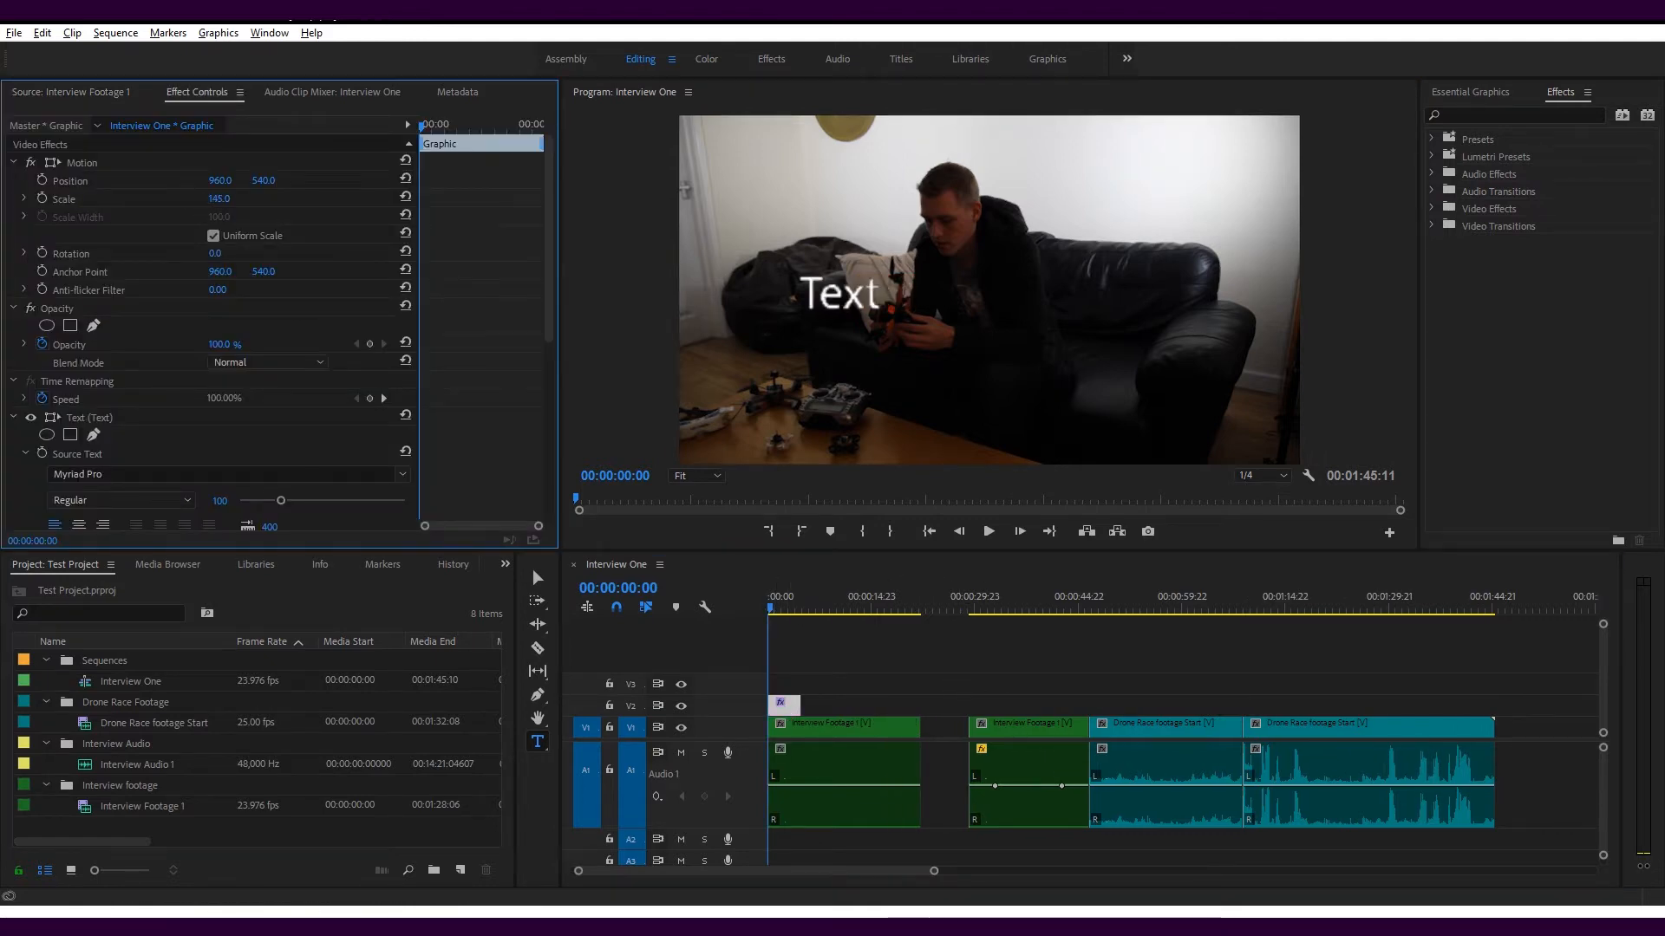
key(Delete)
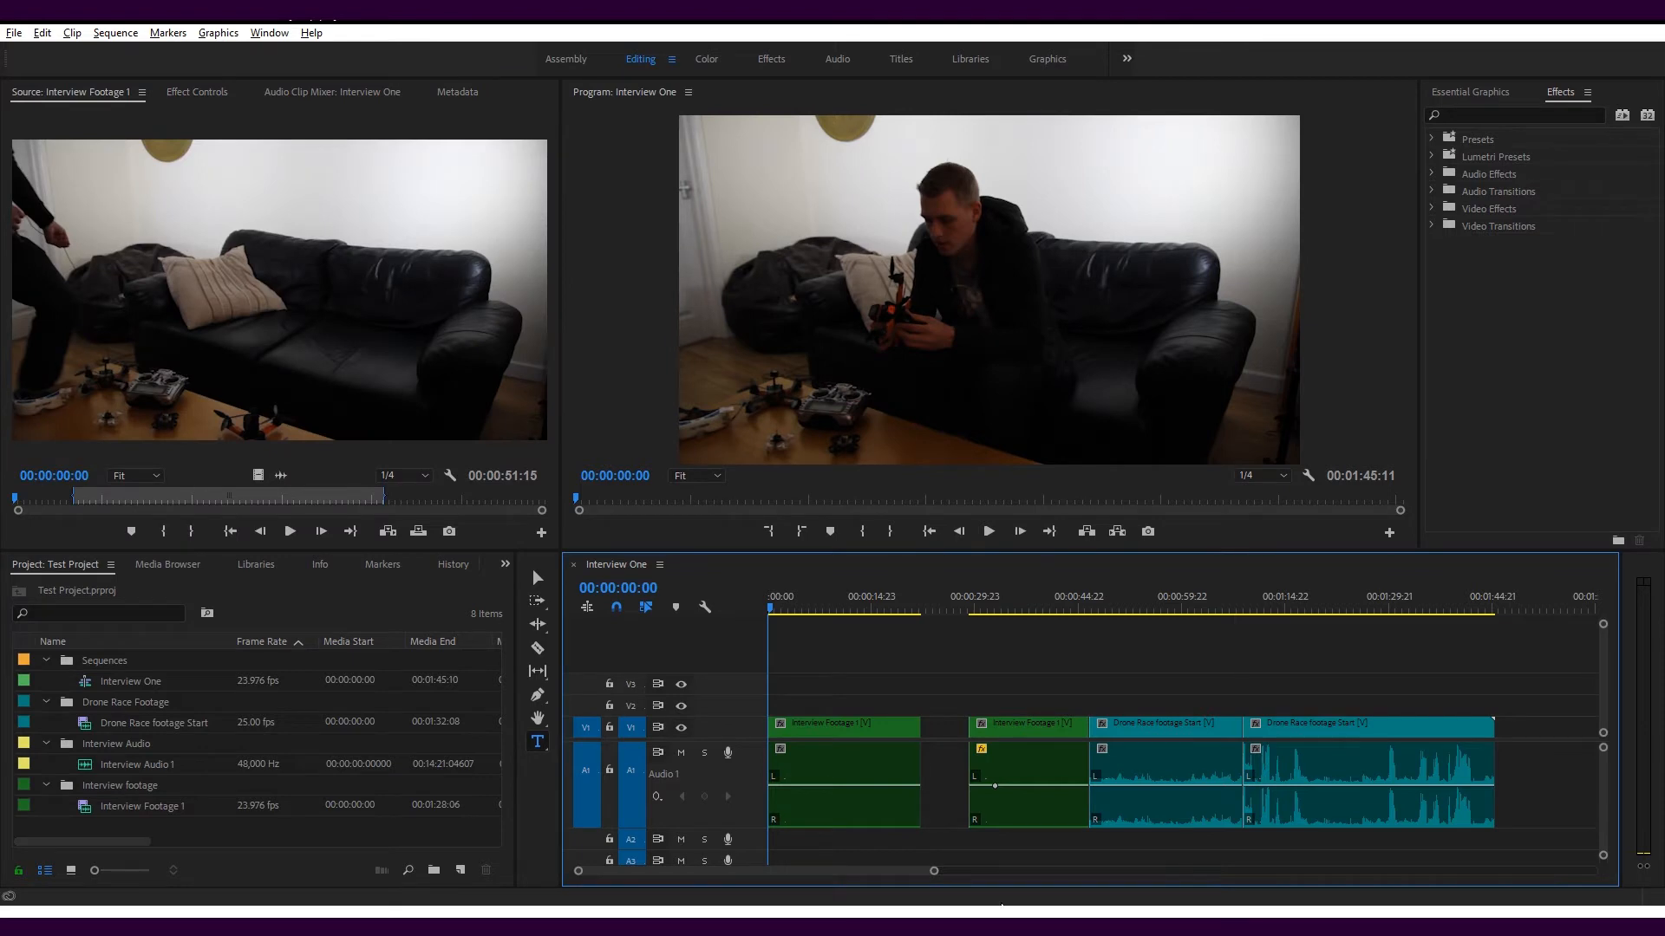
Mark a sequence range from about 7 seconds to 00:00:36:01, play it, and render the timeline preview
drag(805, 598, 1018, 598)
key(o)
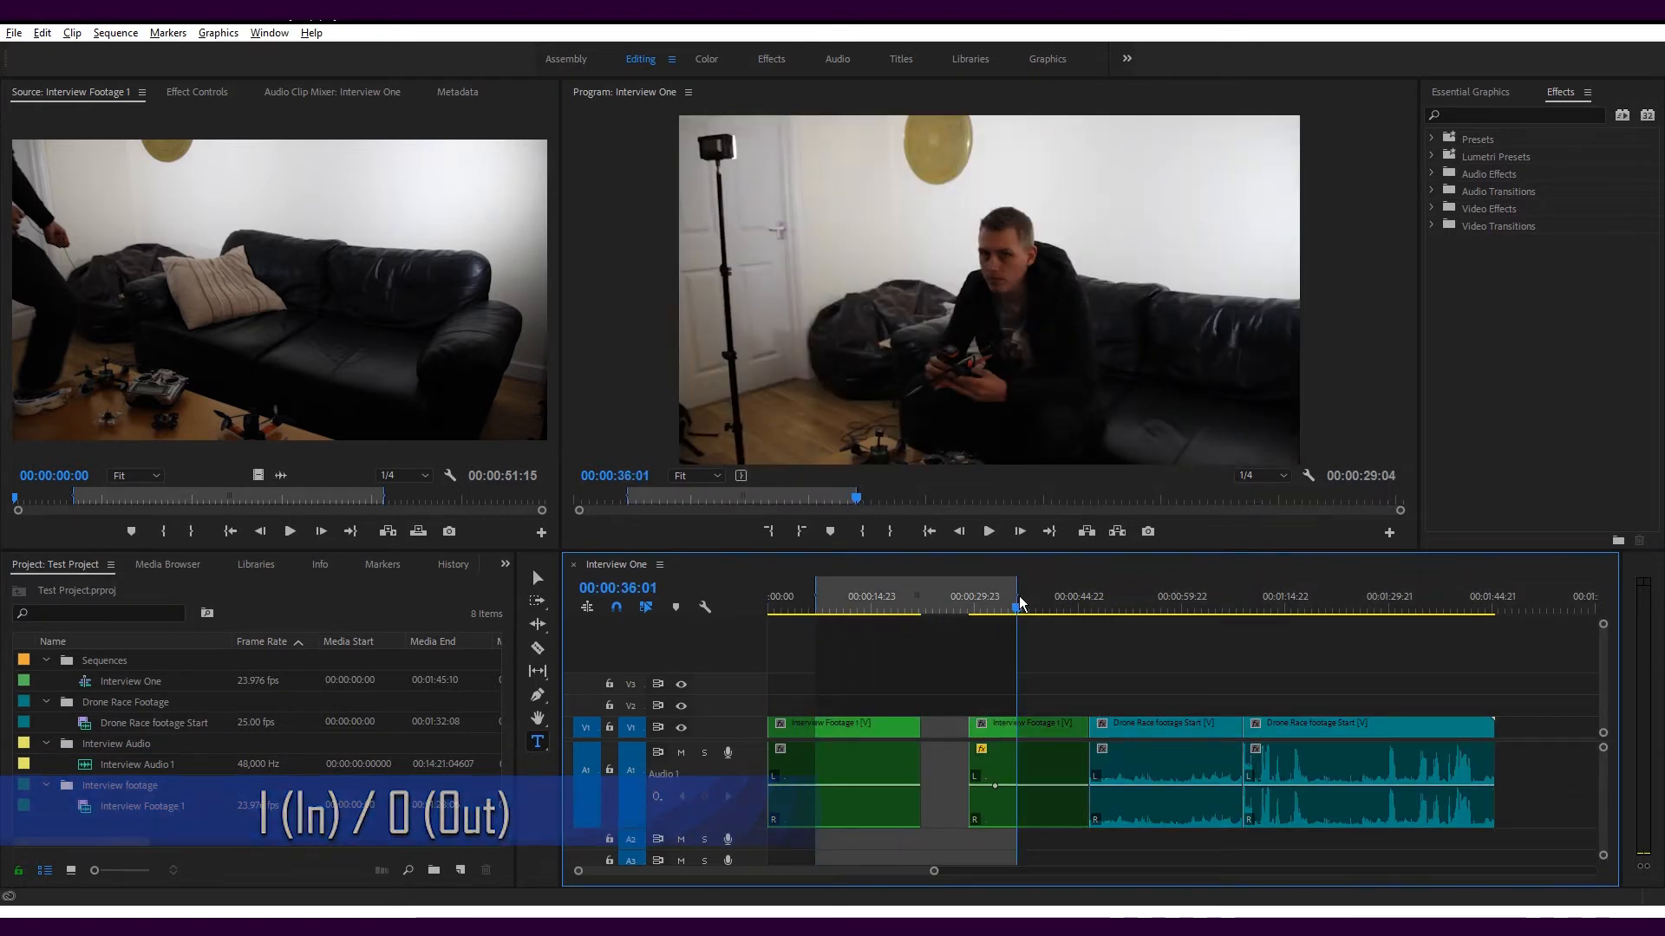
key(space)
key(Return)
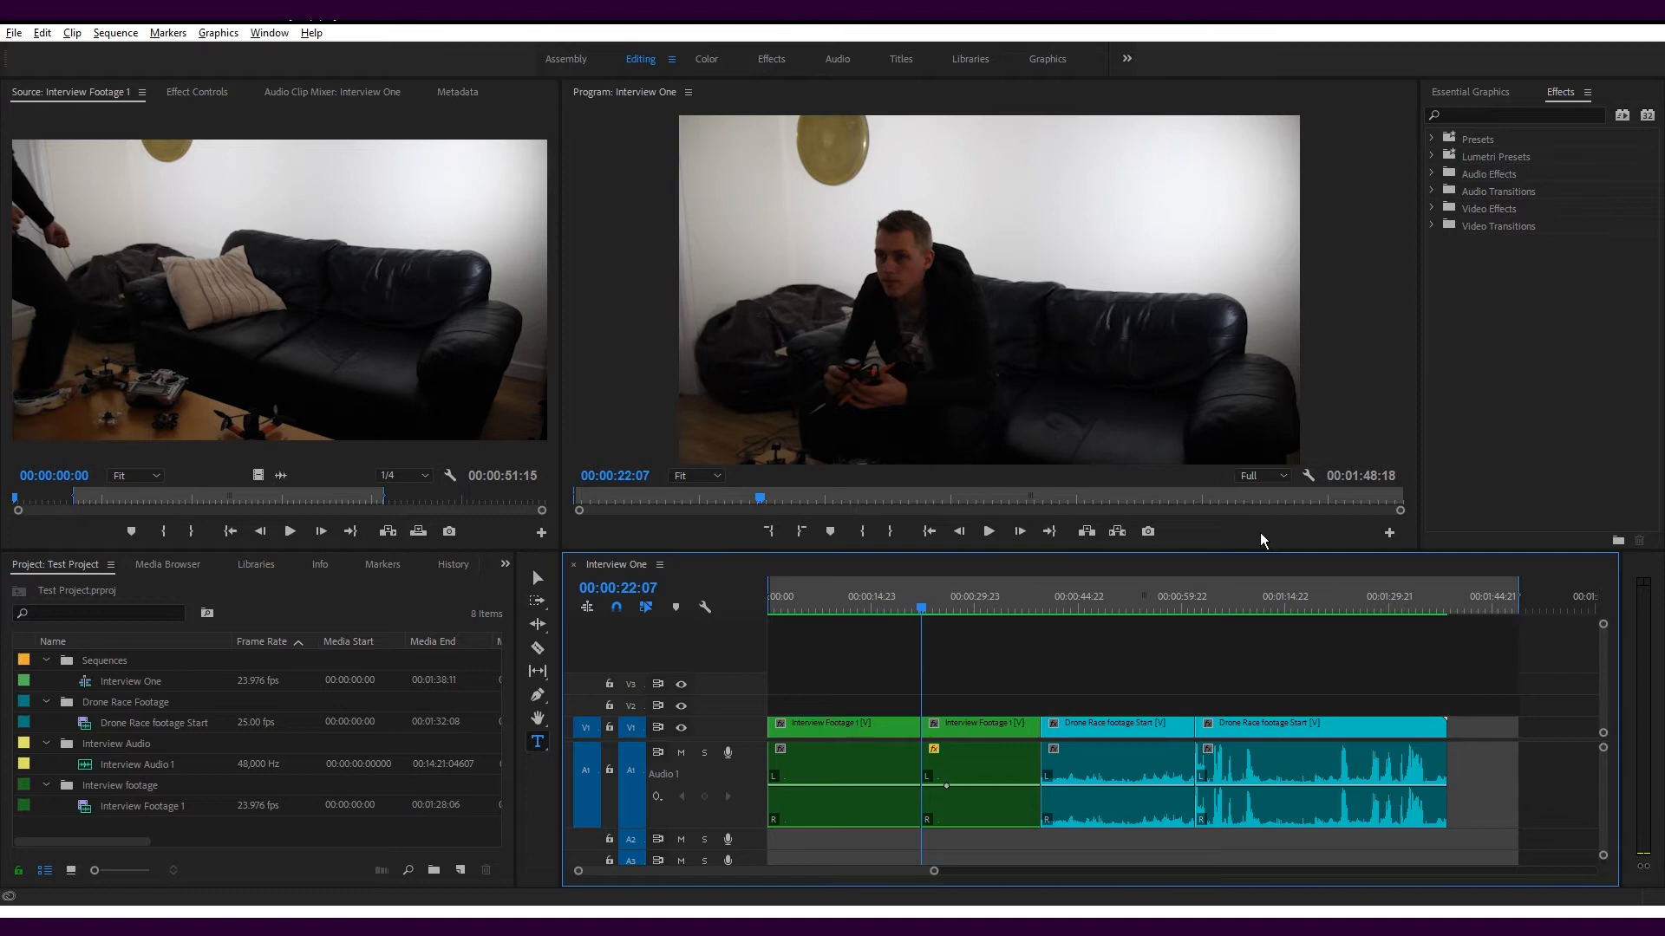
Set the Program Monitor playback resolution to 1/4 and scrub the playhead to 00:00:45:02
click(1269, 480)
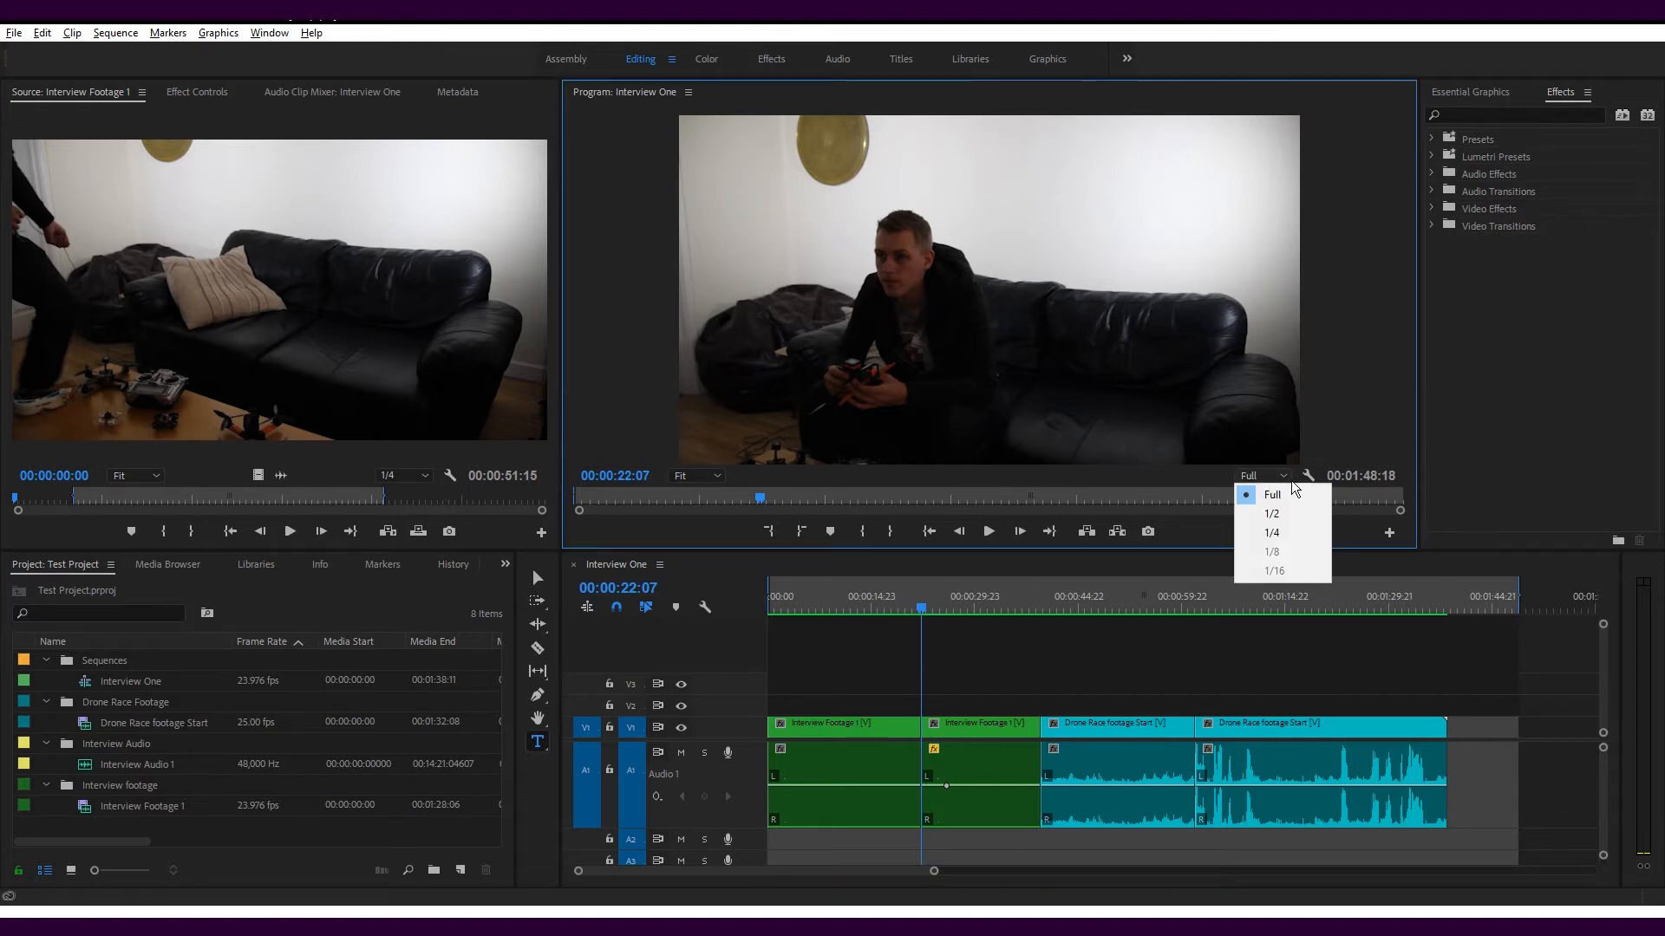
click(1286, 535)
click(954, 605)
drag(957, 606, 1079, 607)
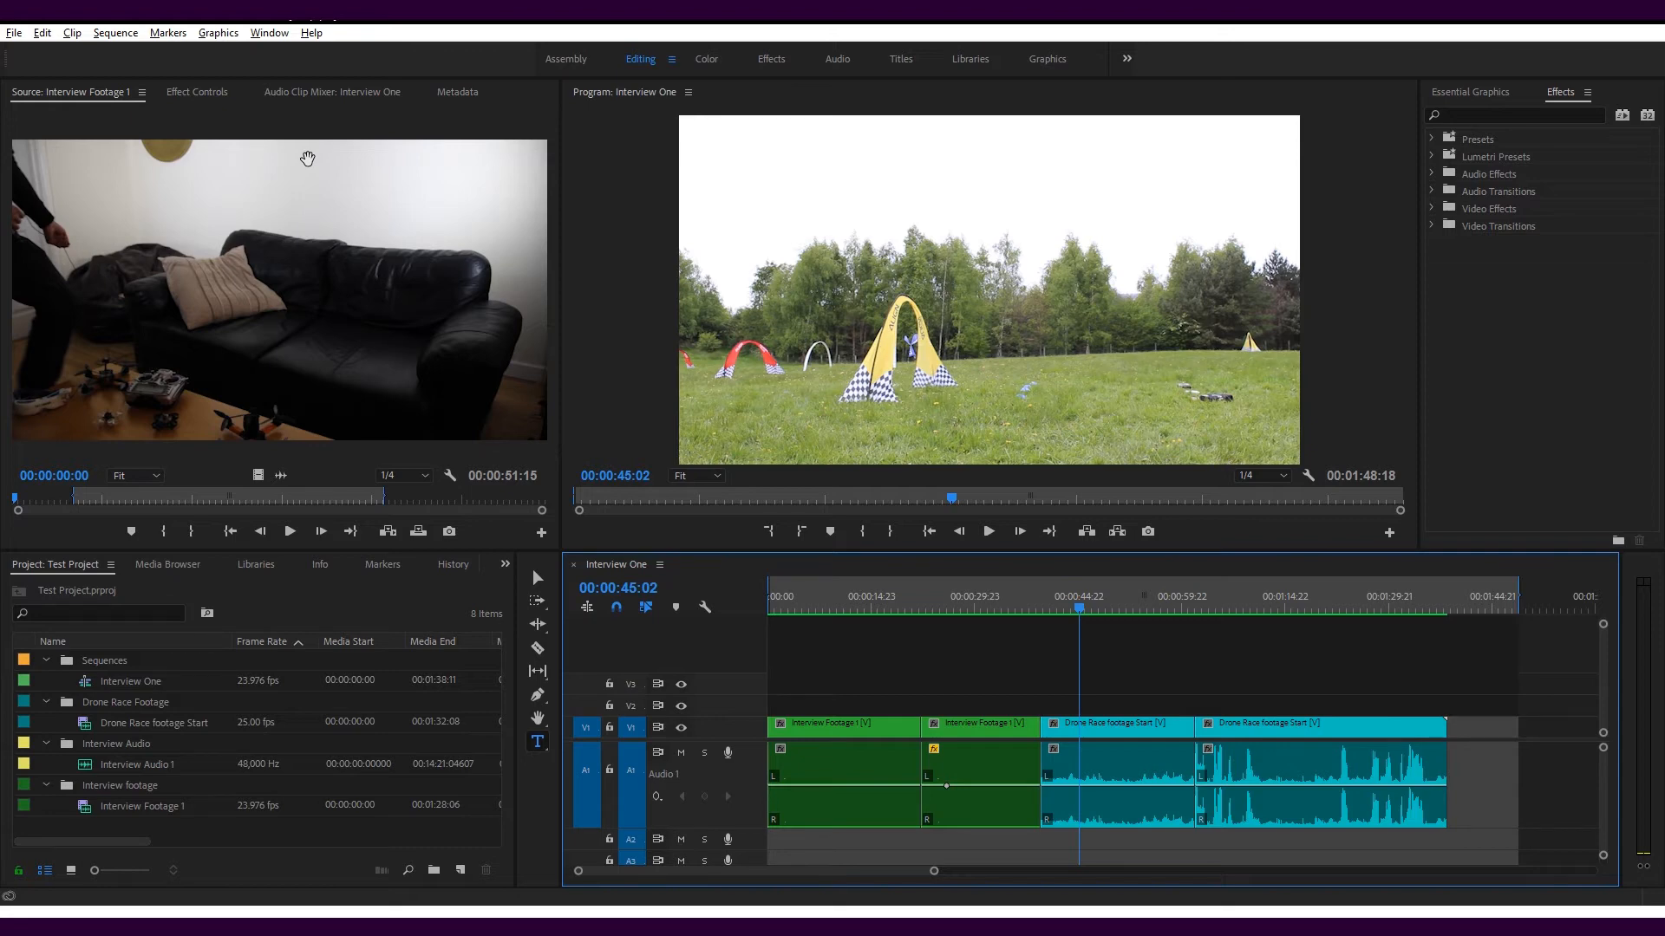
Save the project
key(ctrl+s)
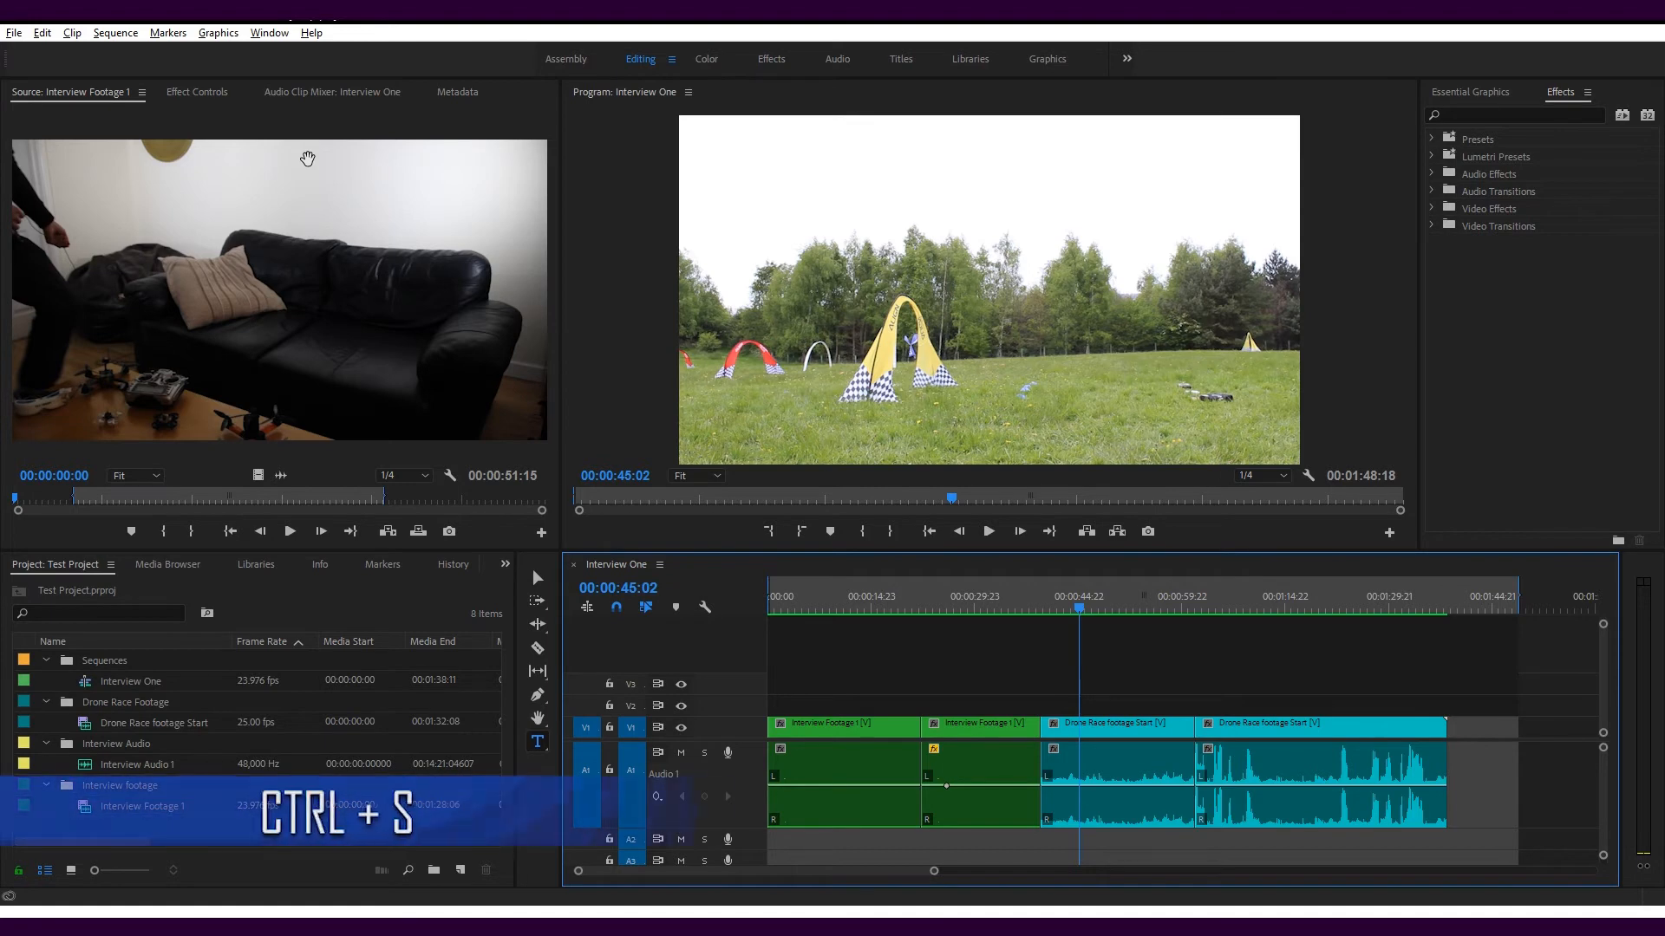
click(14, 32)
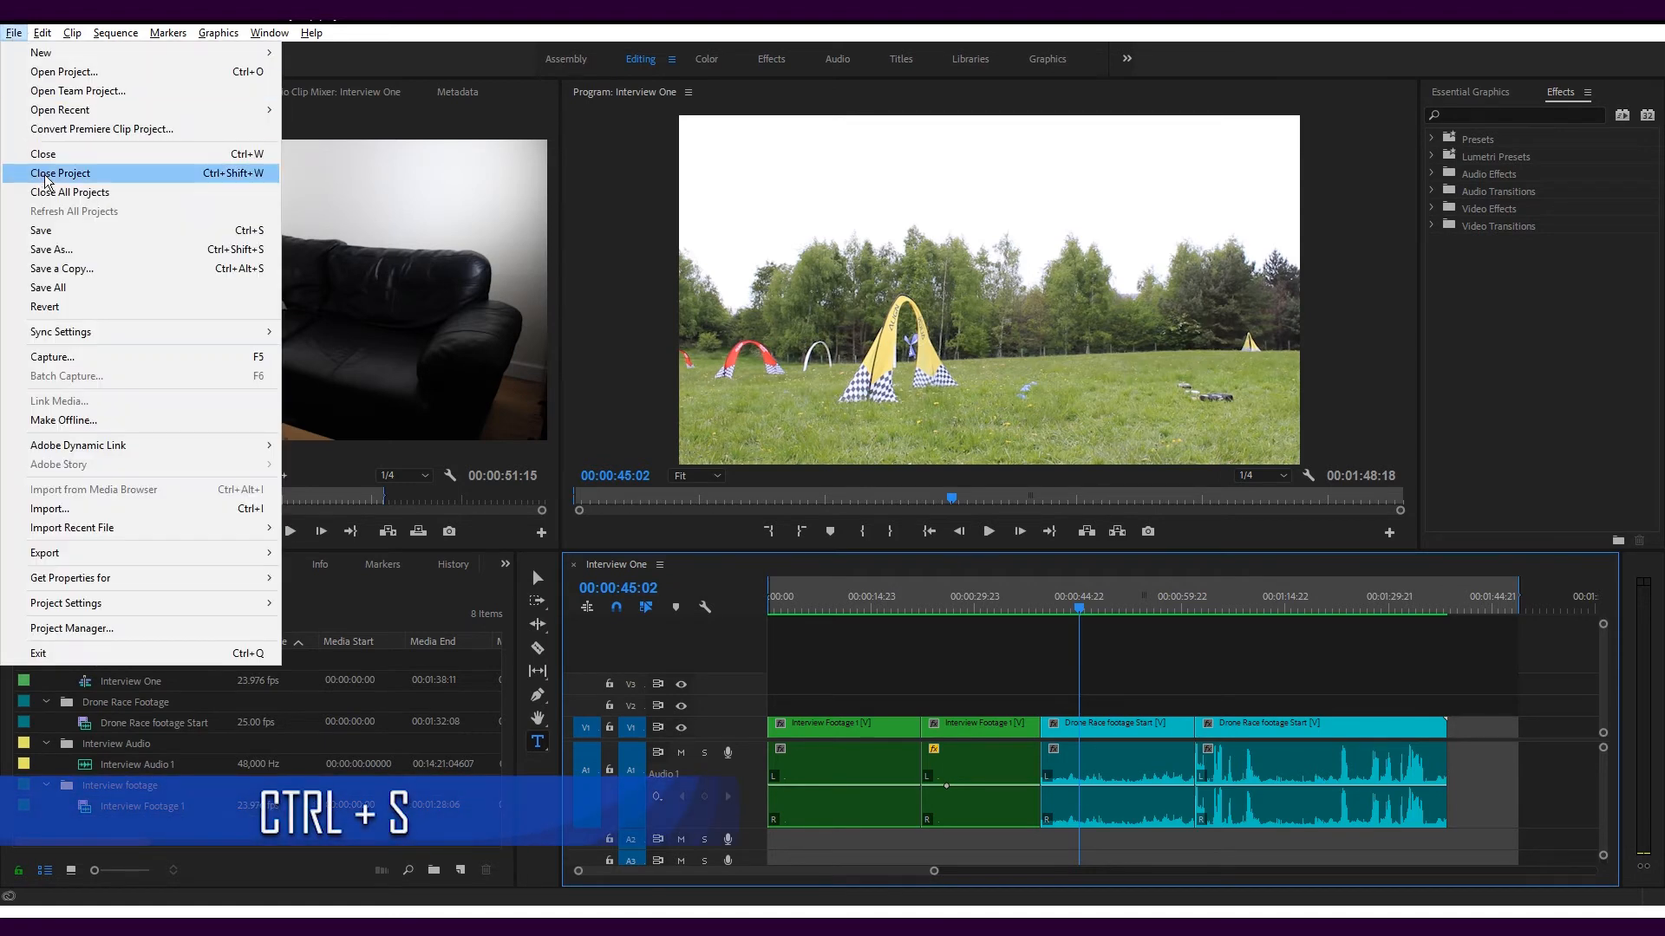
click(53, 233)
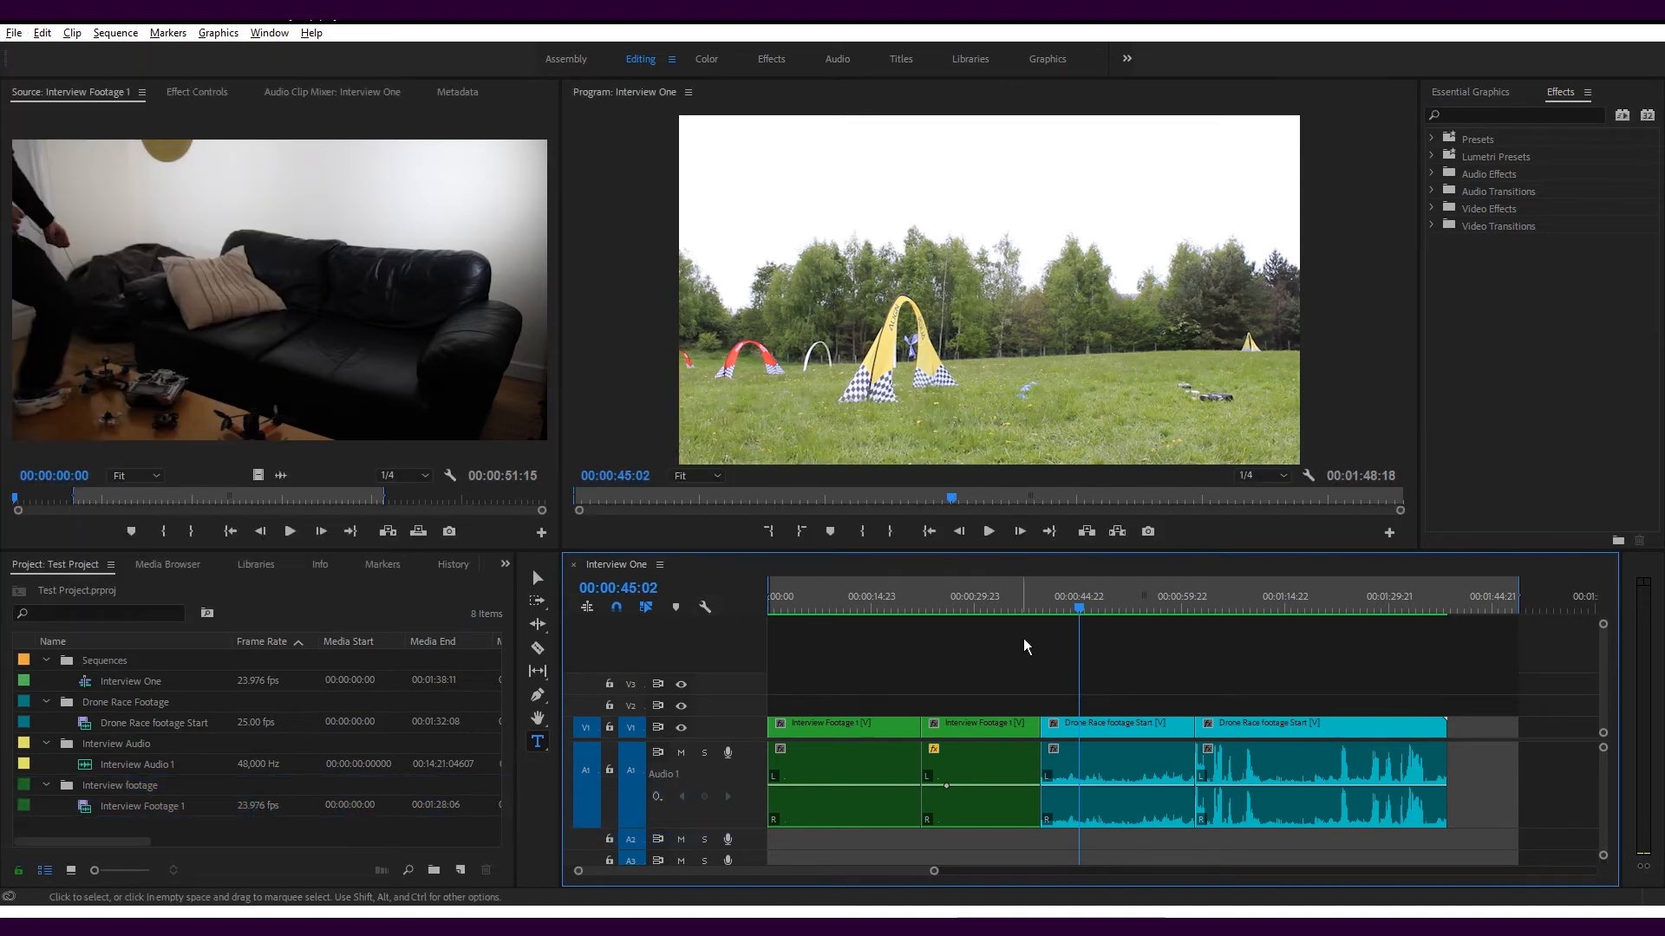
Set the sequence's out point at 00:01:39:01, just past the end of the last drone clip
click(1464, 610)
drag(1465, 609, 1451, 609)
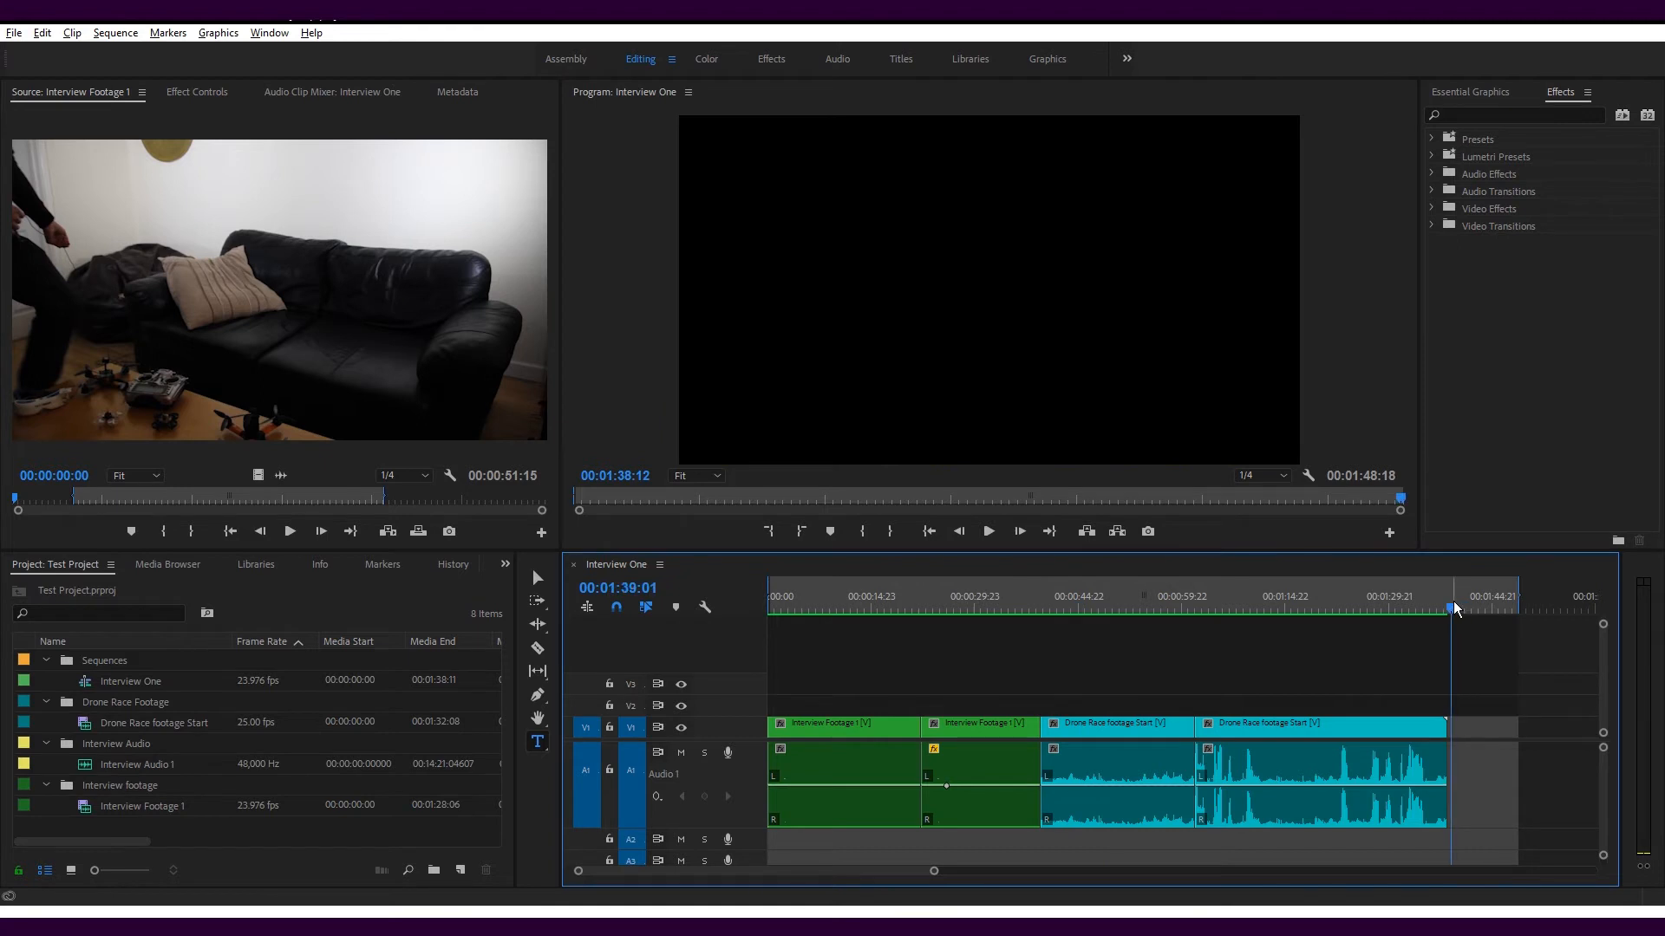
click(781, 607)
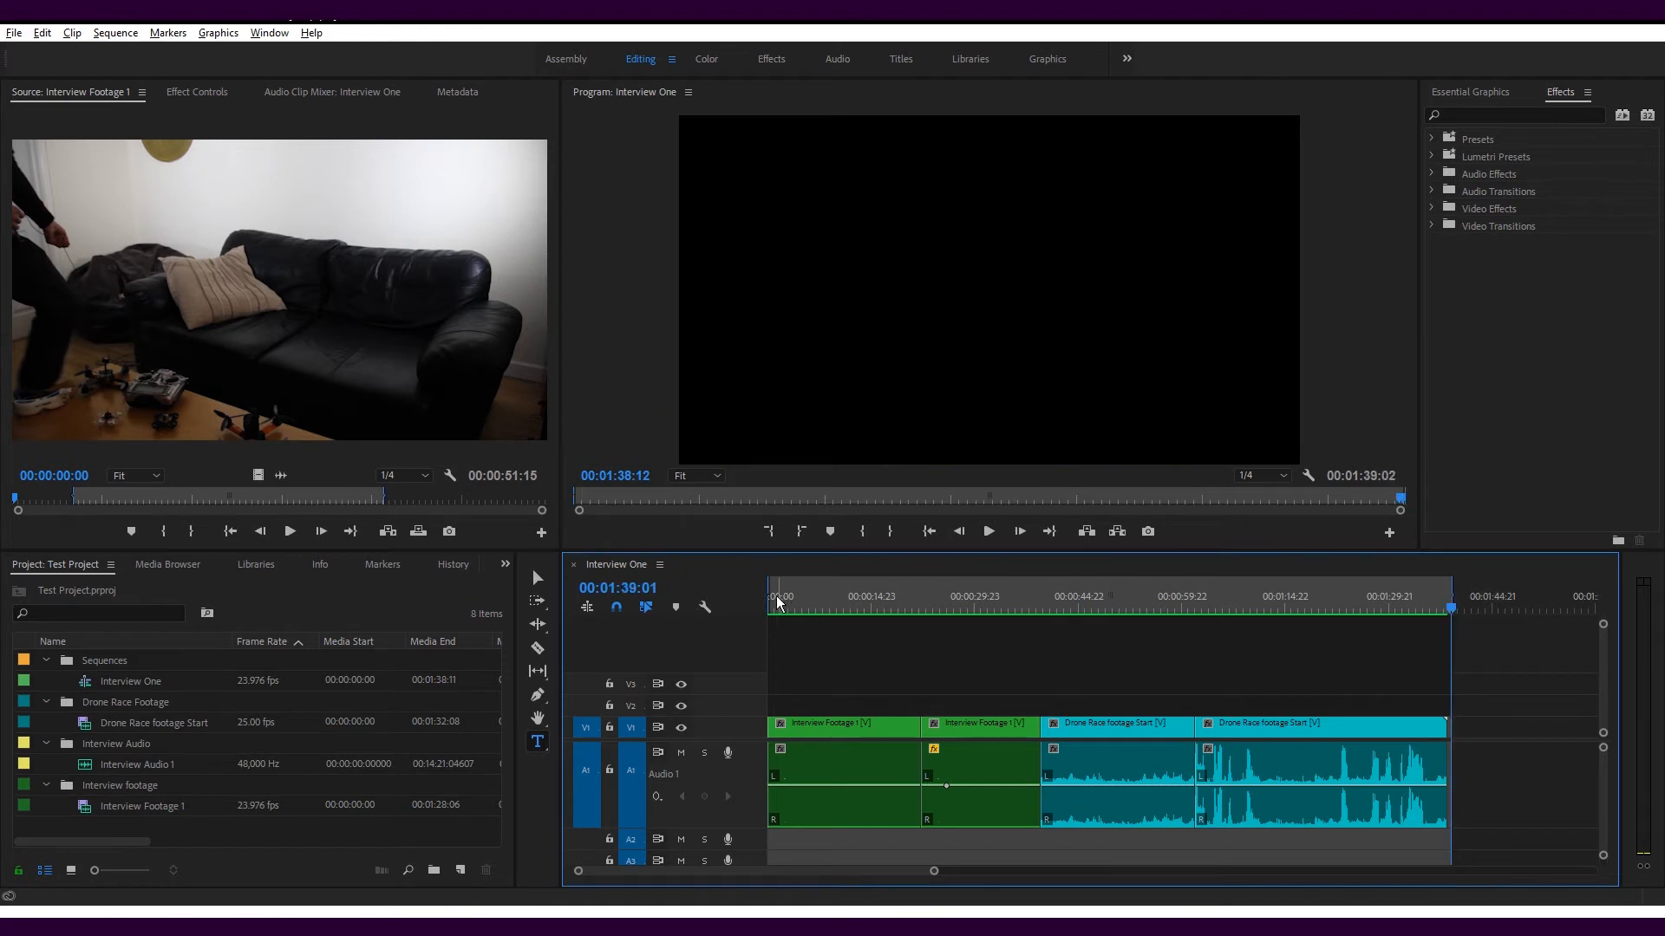
Return the playhead to the start of the sequence and open the media export settings
drag(785, 610, 770, 610)
click(14, 32)
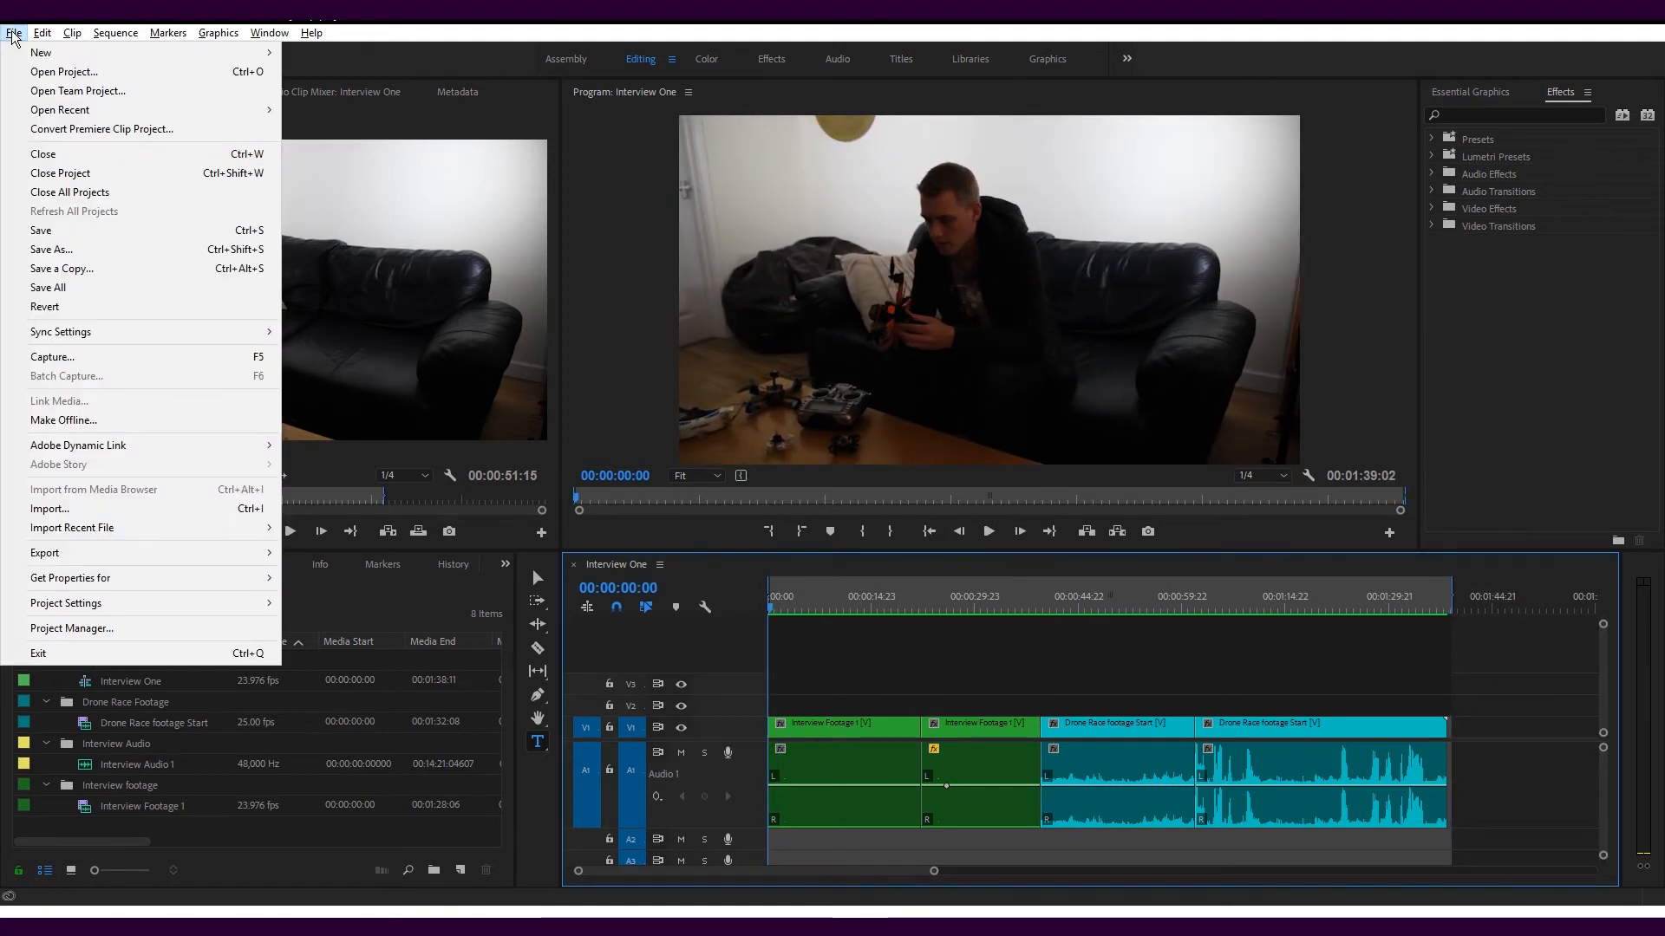
mouse_move(52, 554)
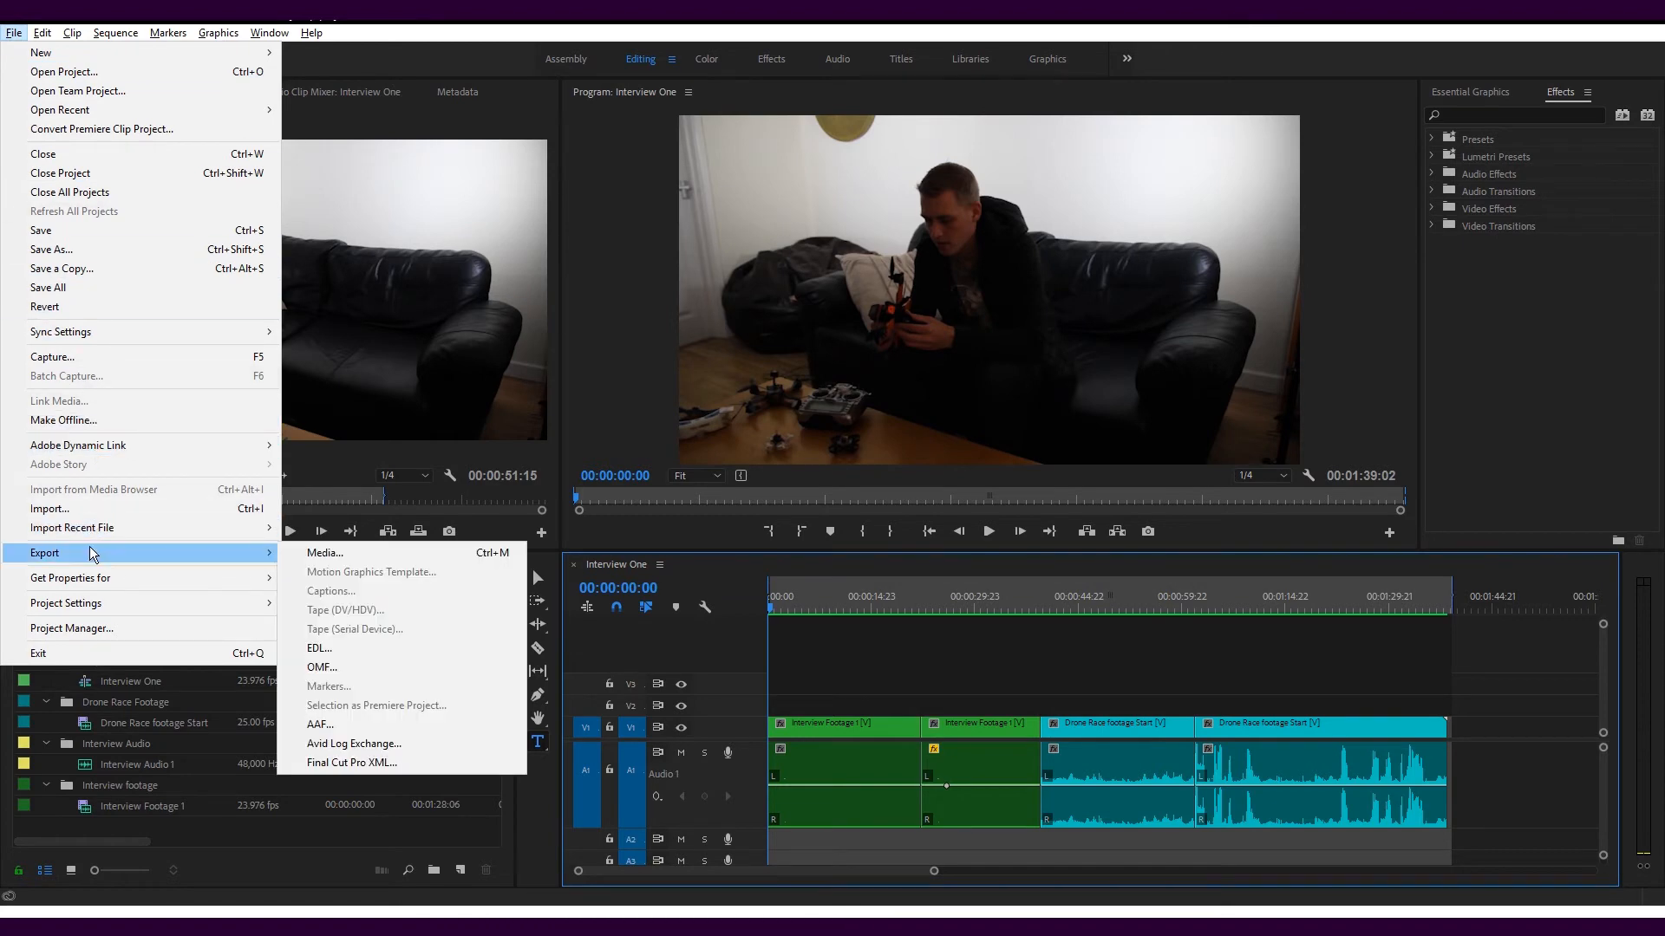
click(321, 556)
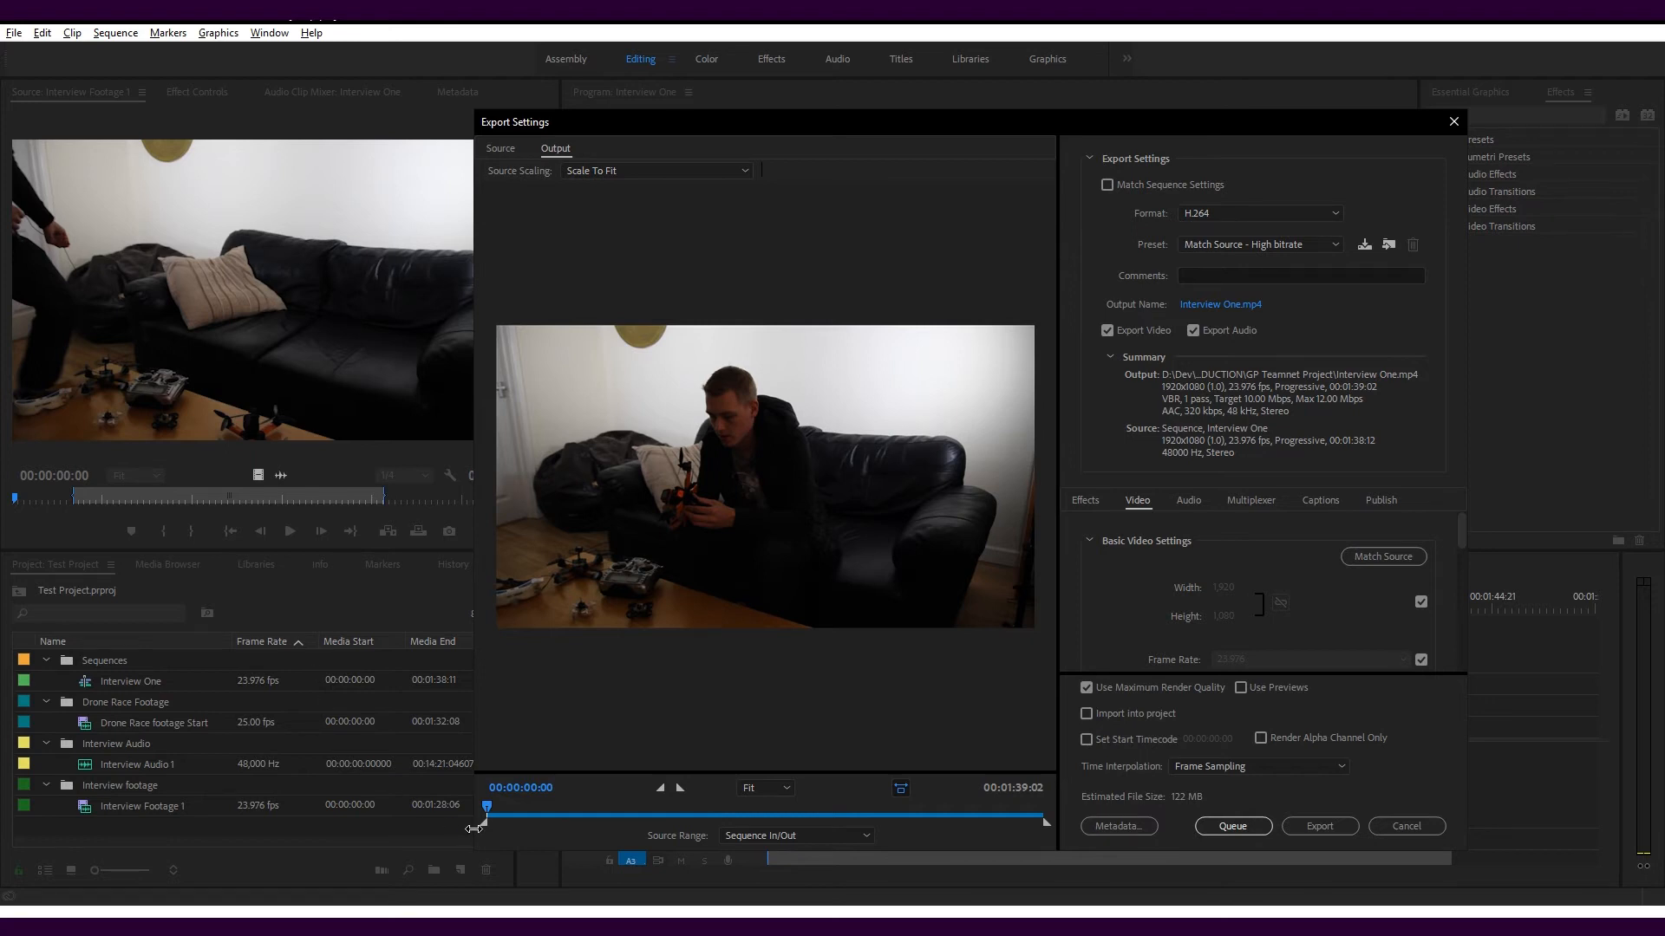
Examine the export preview's zoom levels and source range options, keeping Fit and Sequence In/Out
click(785, 787)
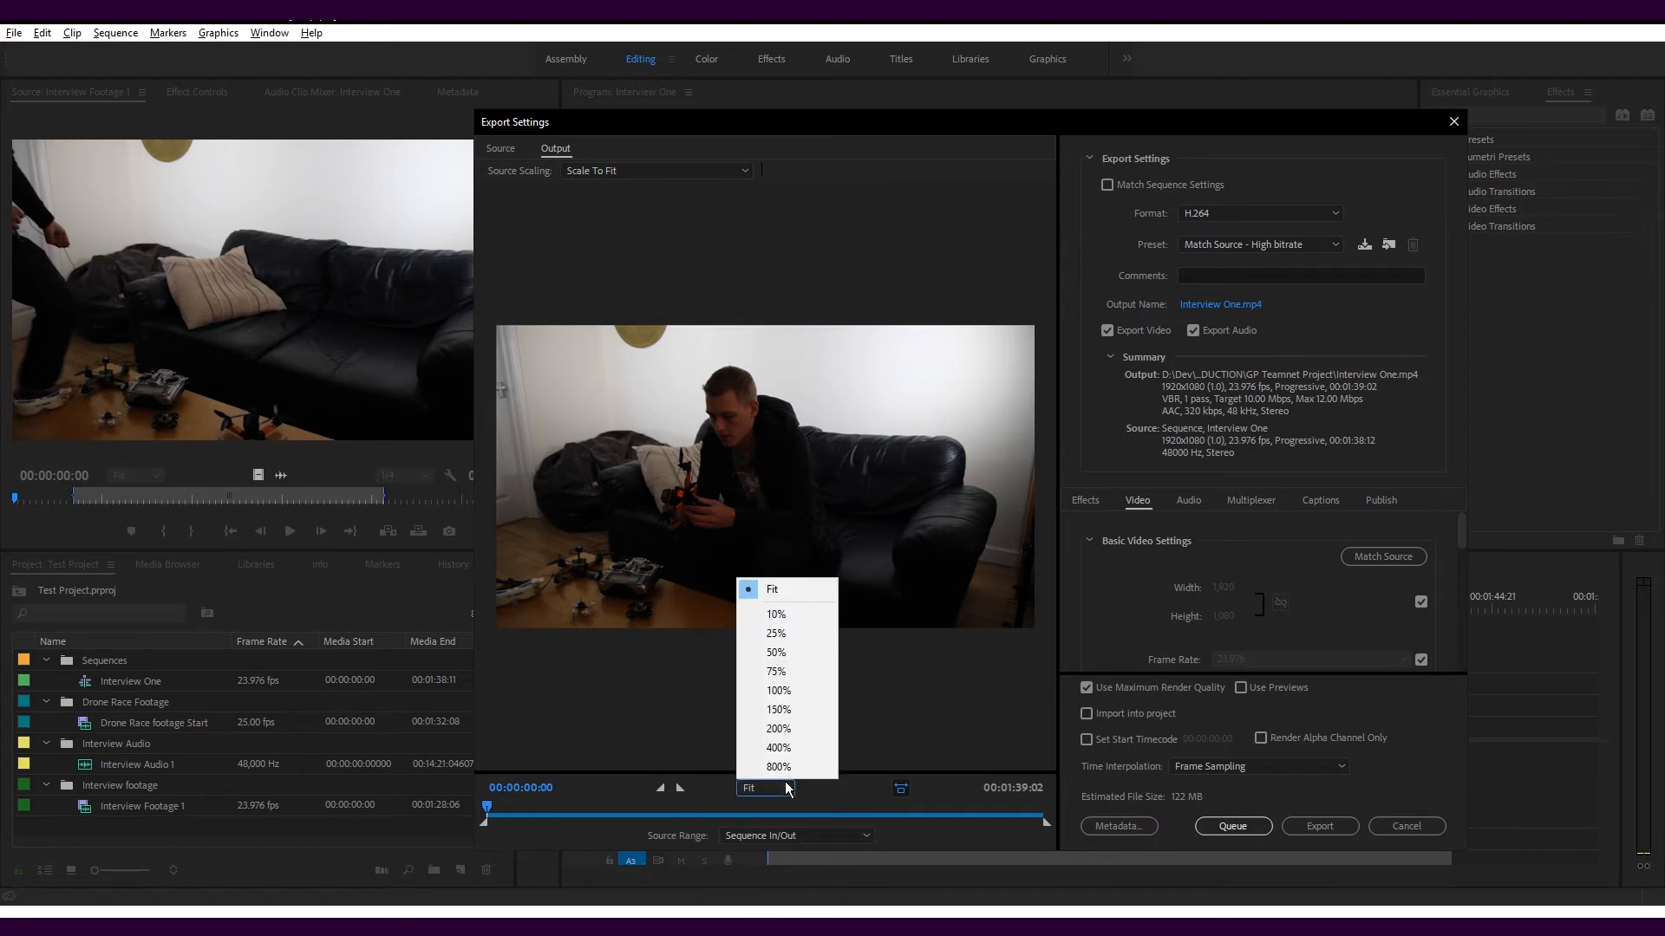
click(787, 787)
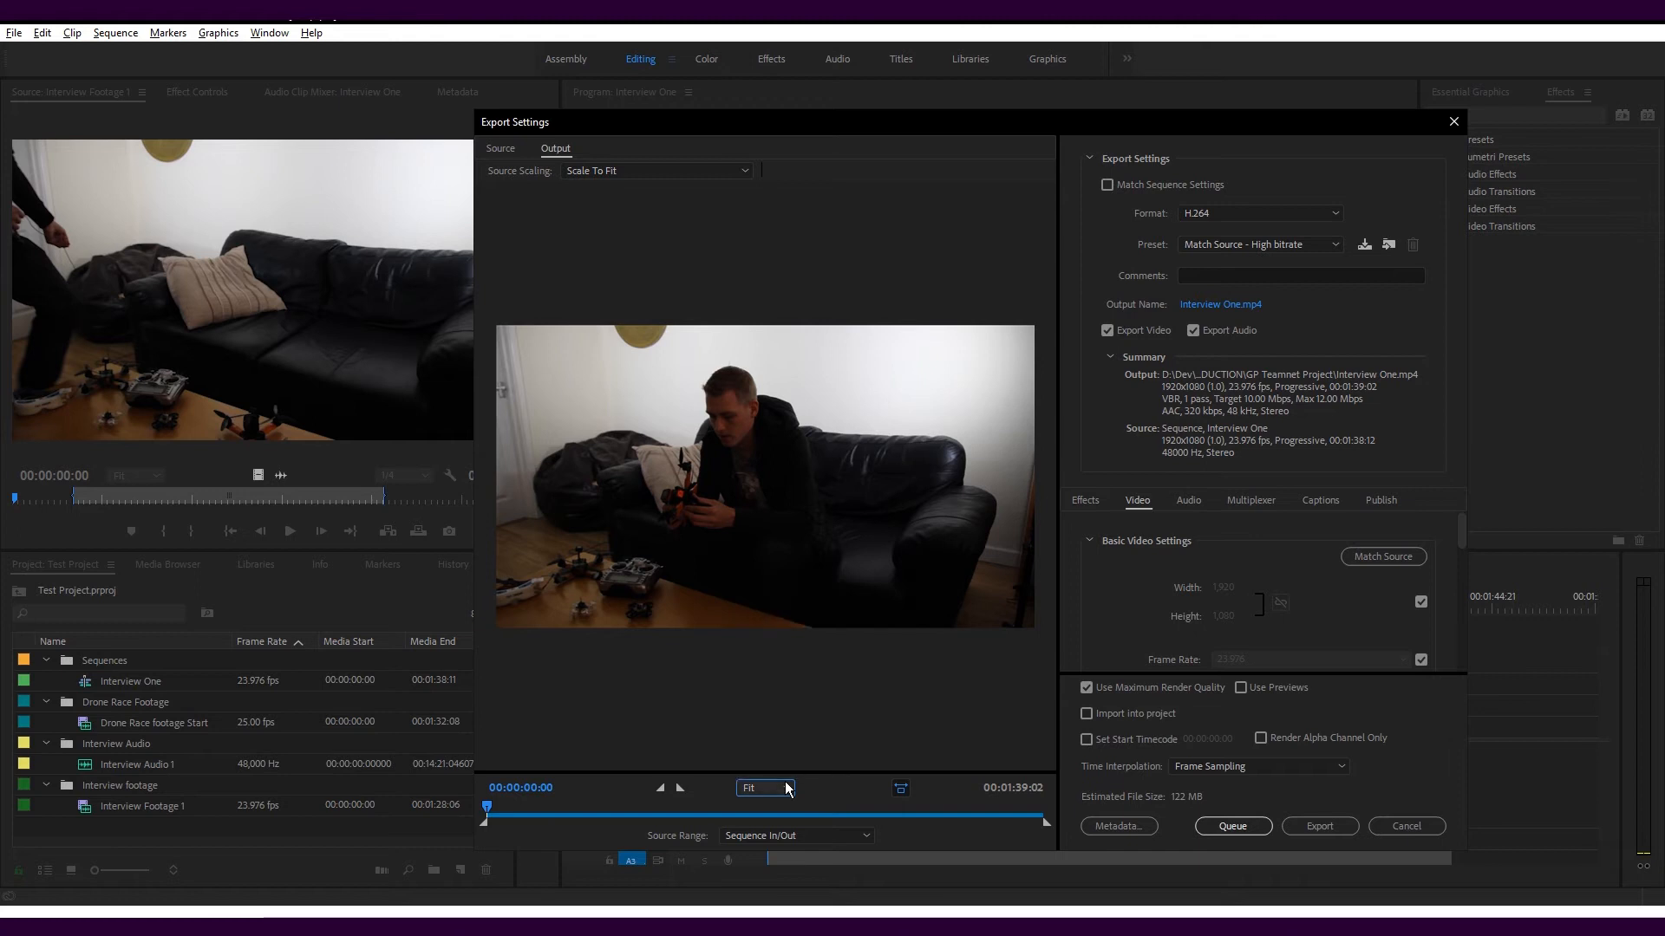
click(822, 835)
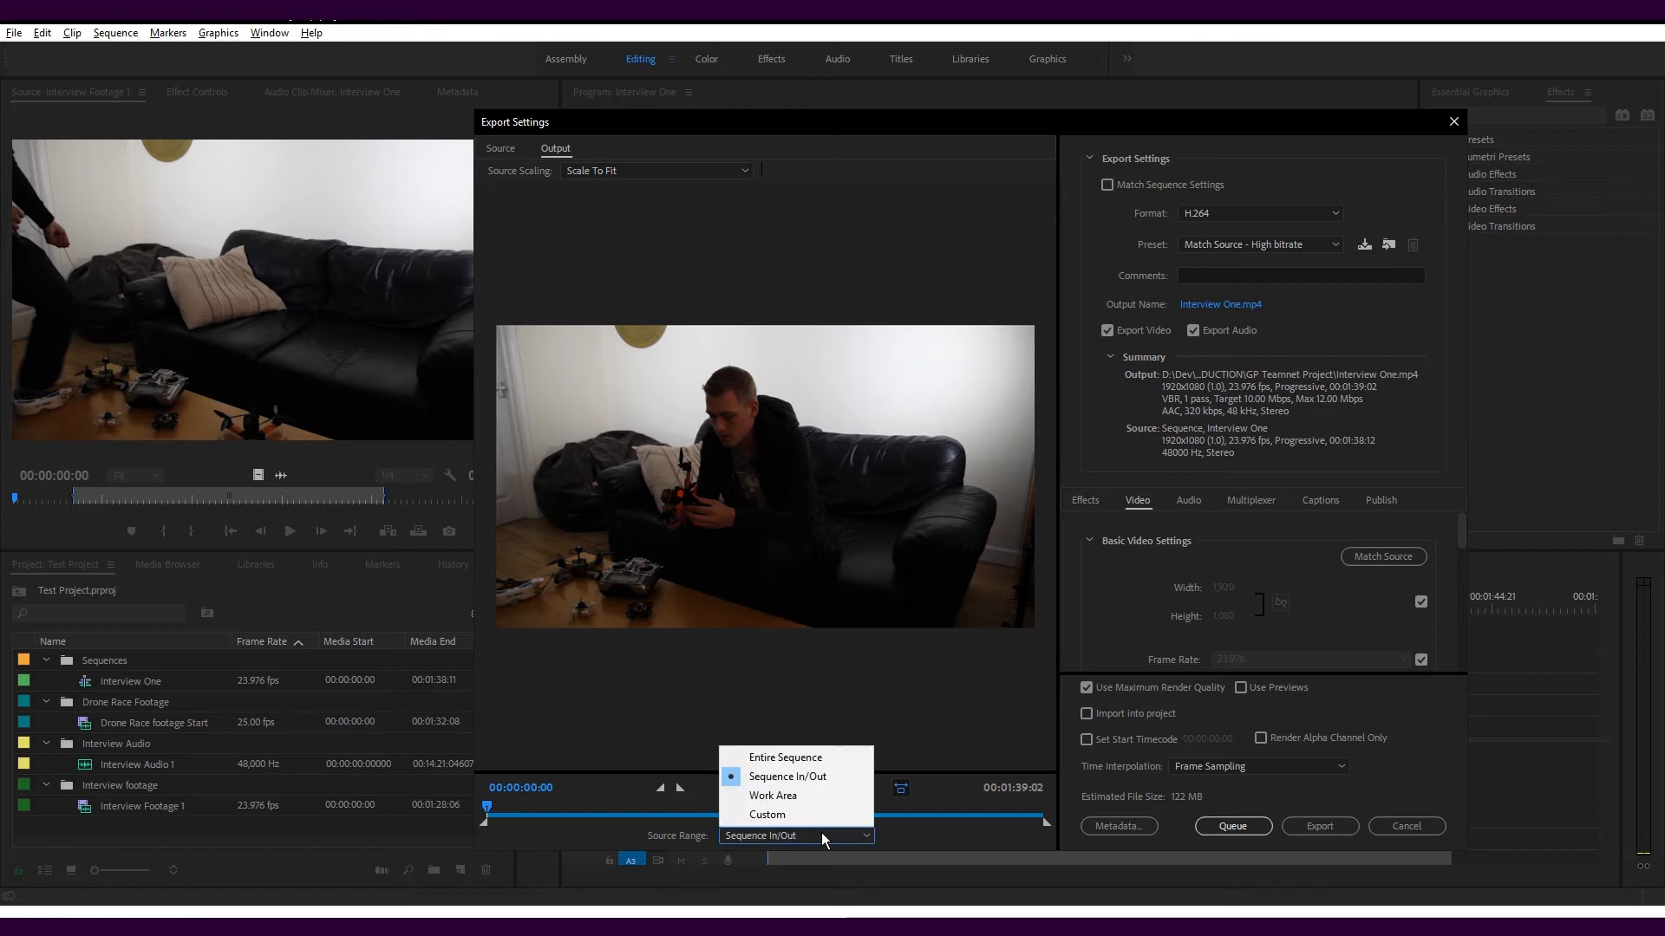
click(822, 835)
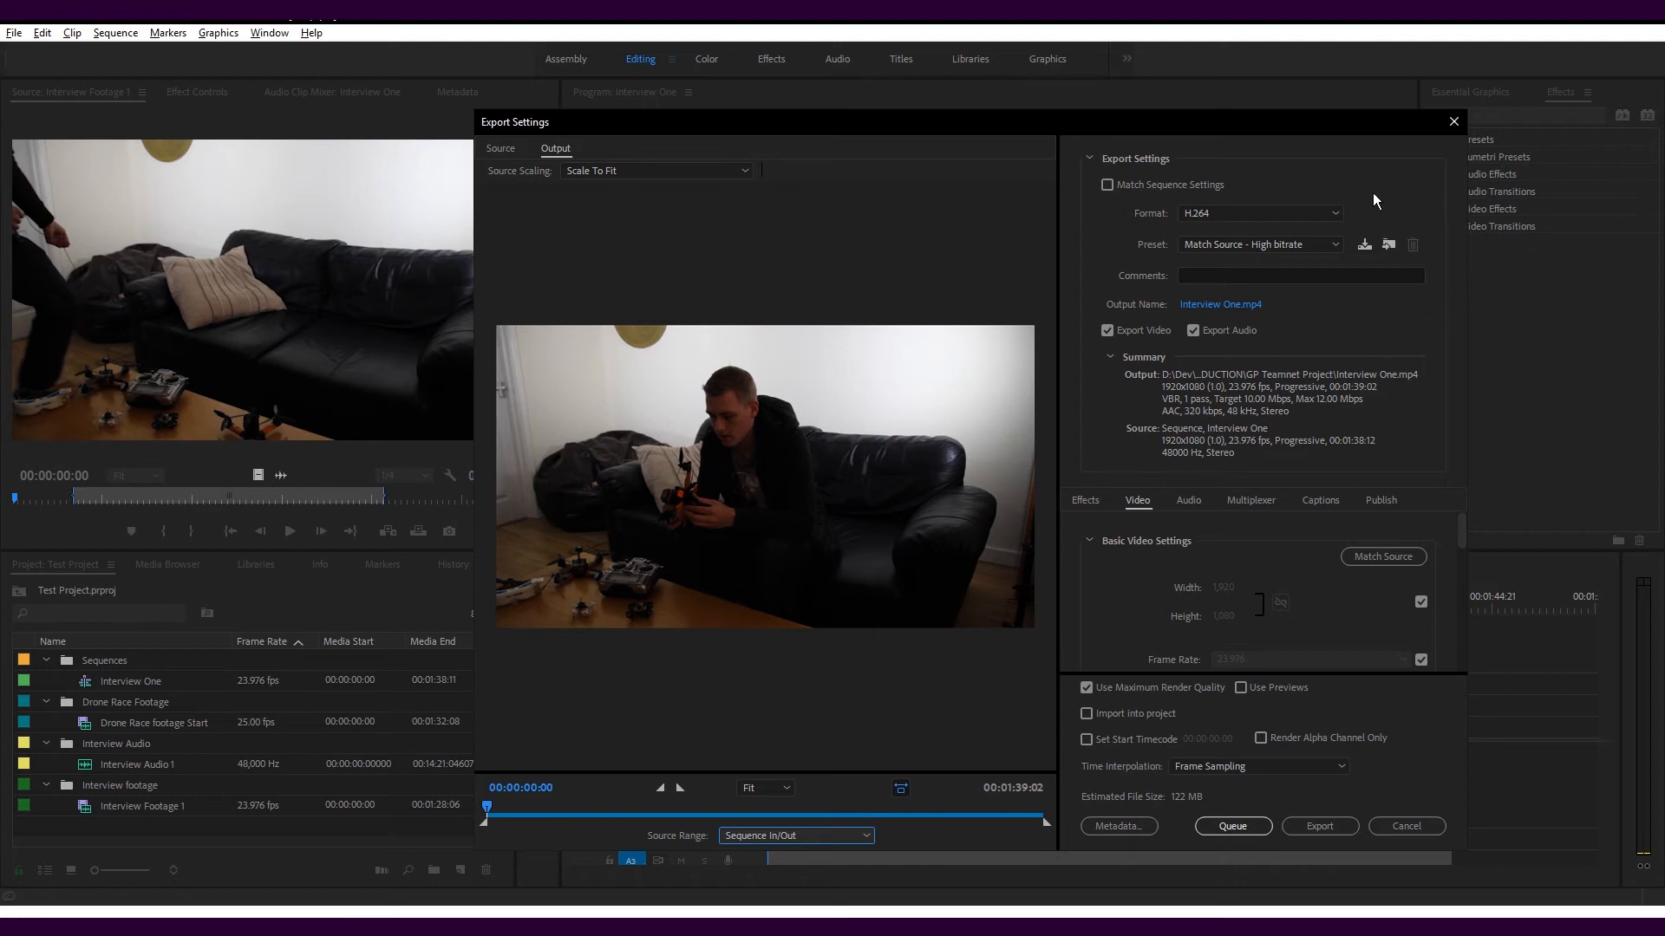
Keep the H.264 format and Match Source - High bitrate preset, and save the output as Interview One.mp4 in the GP Teamnet Project folder
click(1332, 215)
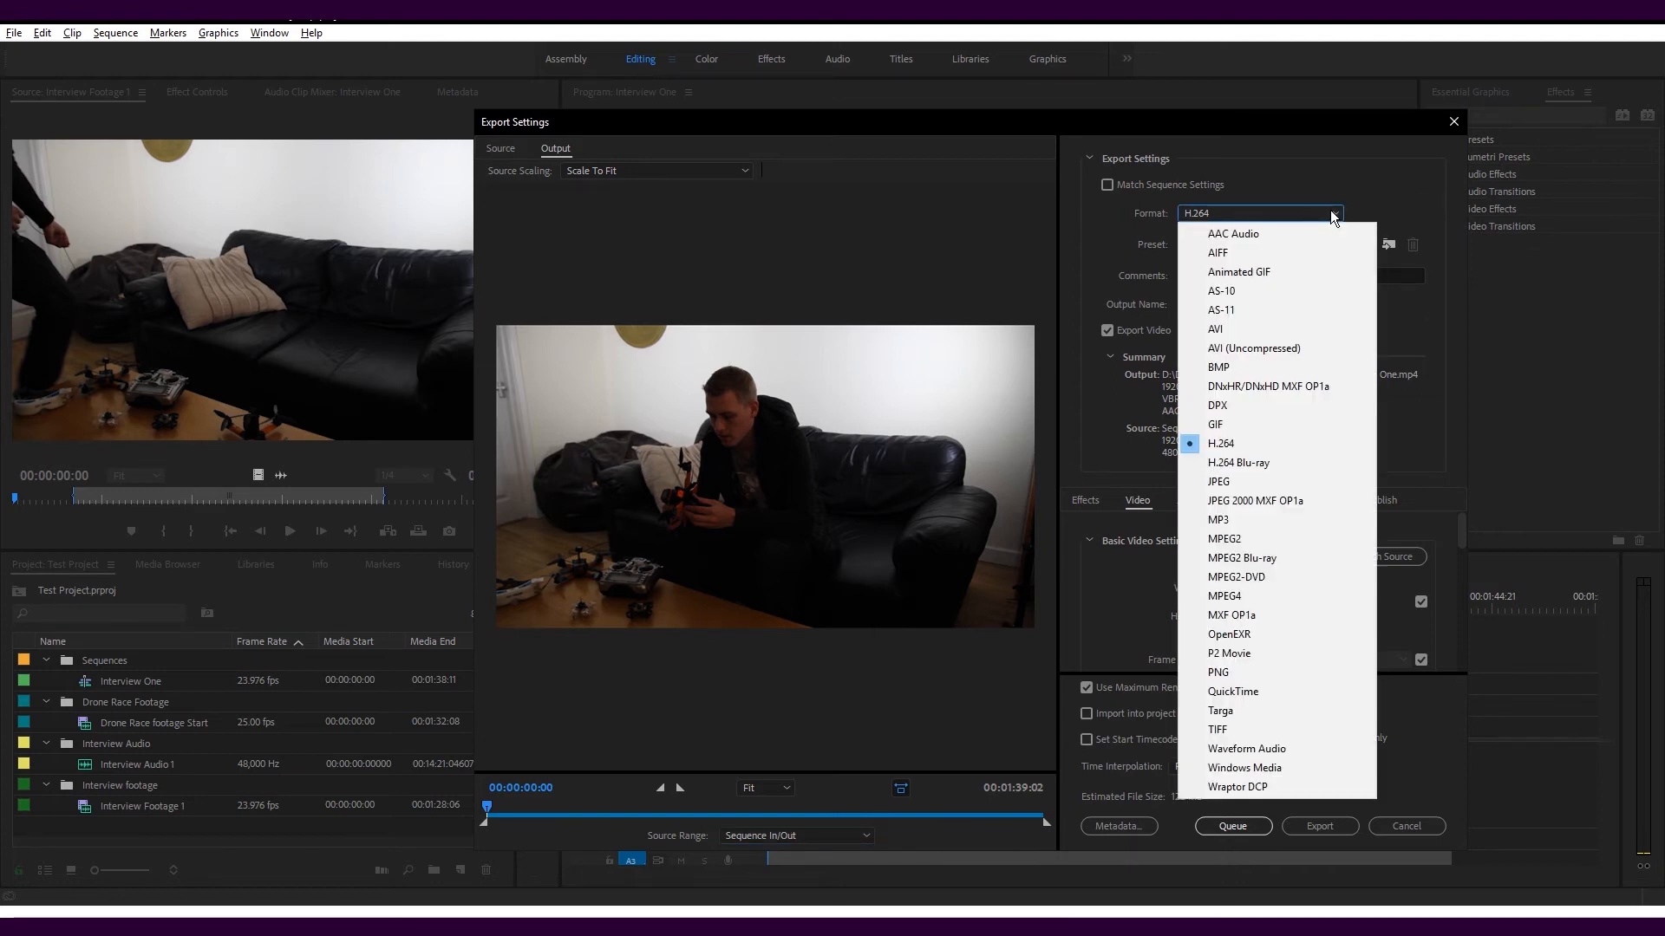
click(1333, 215)
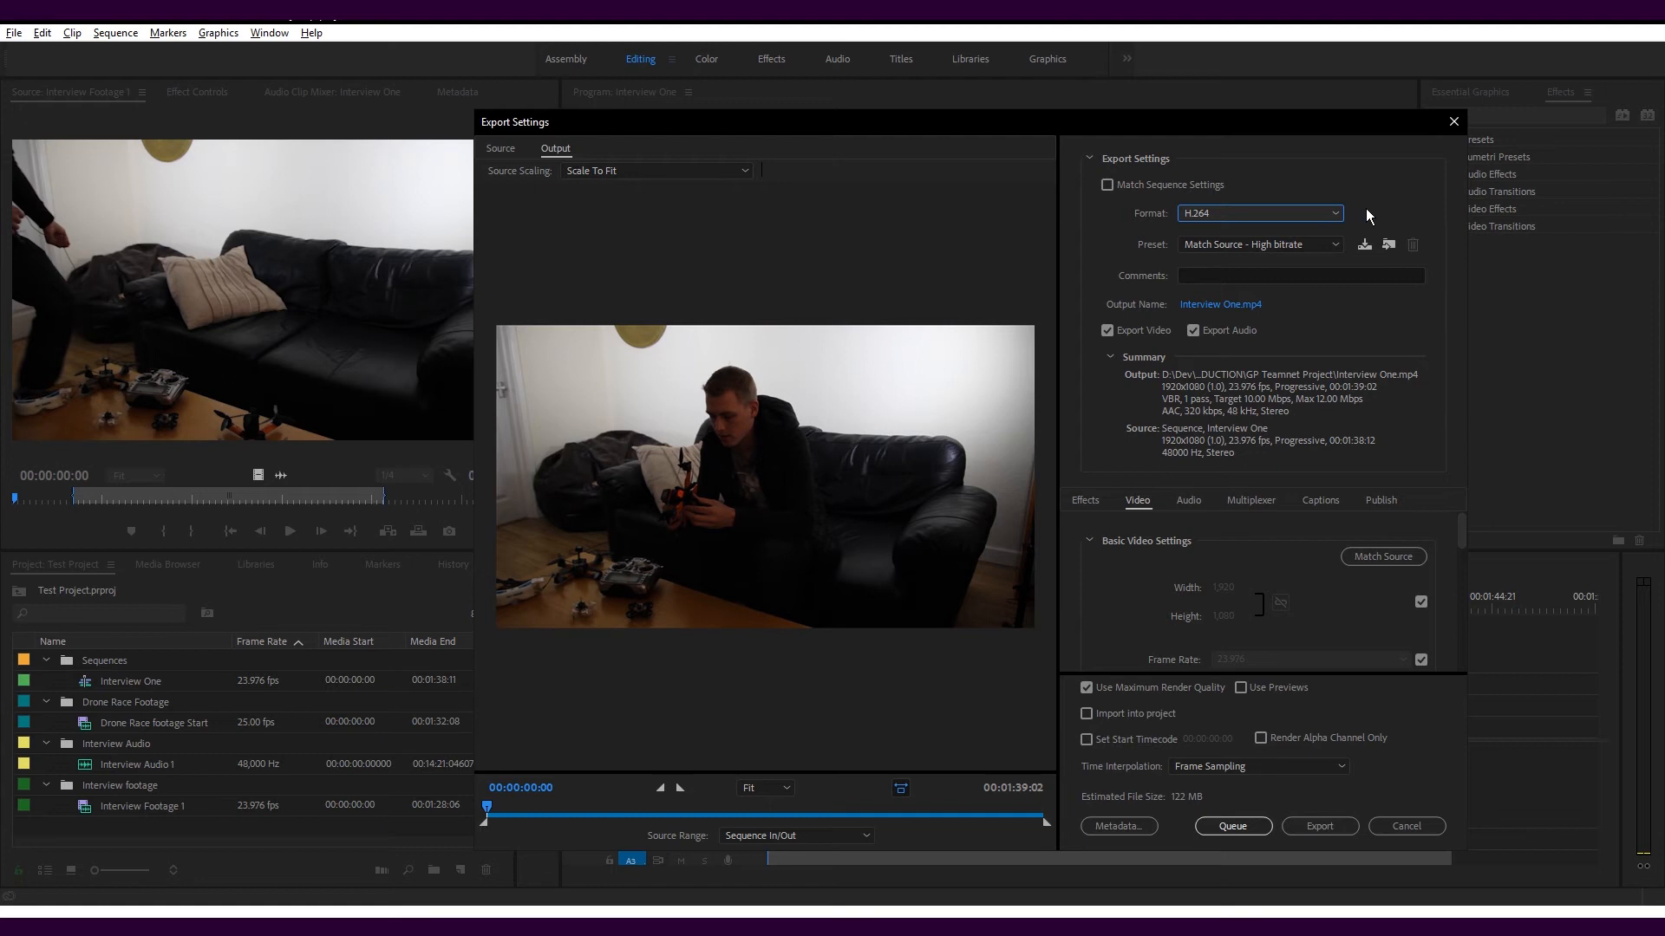
click(1336, 246)
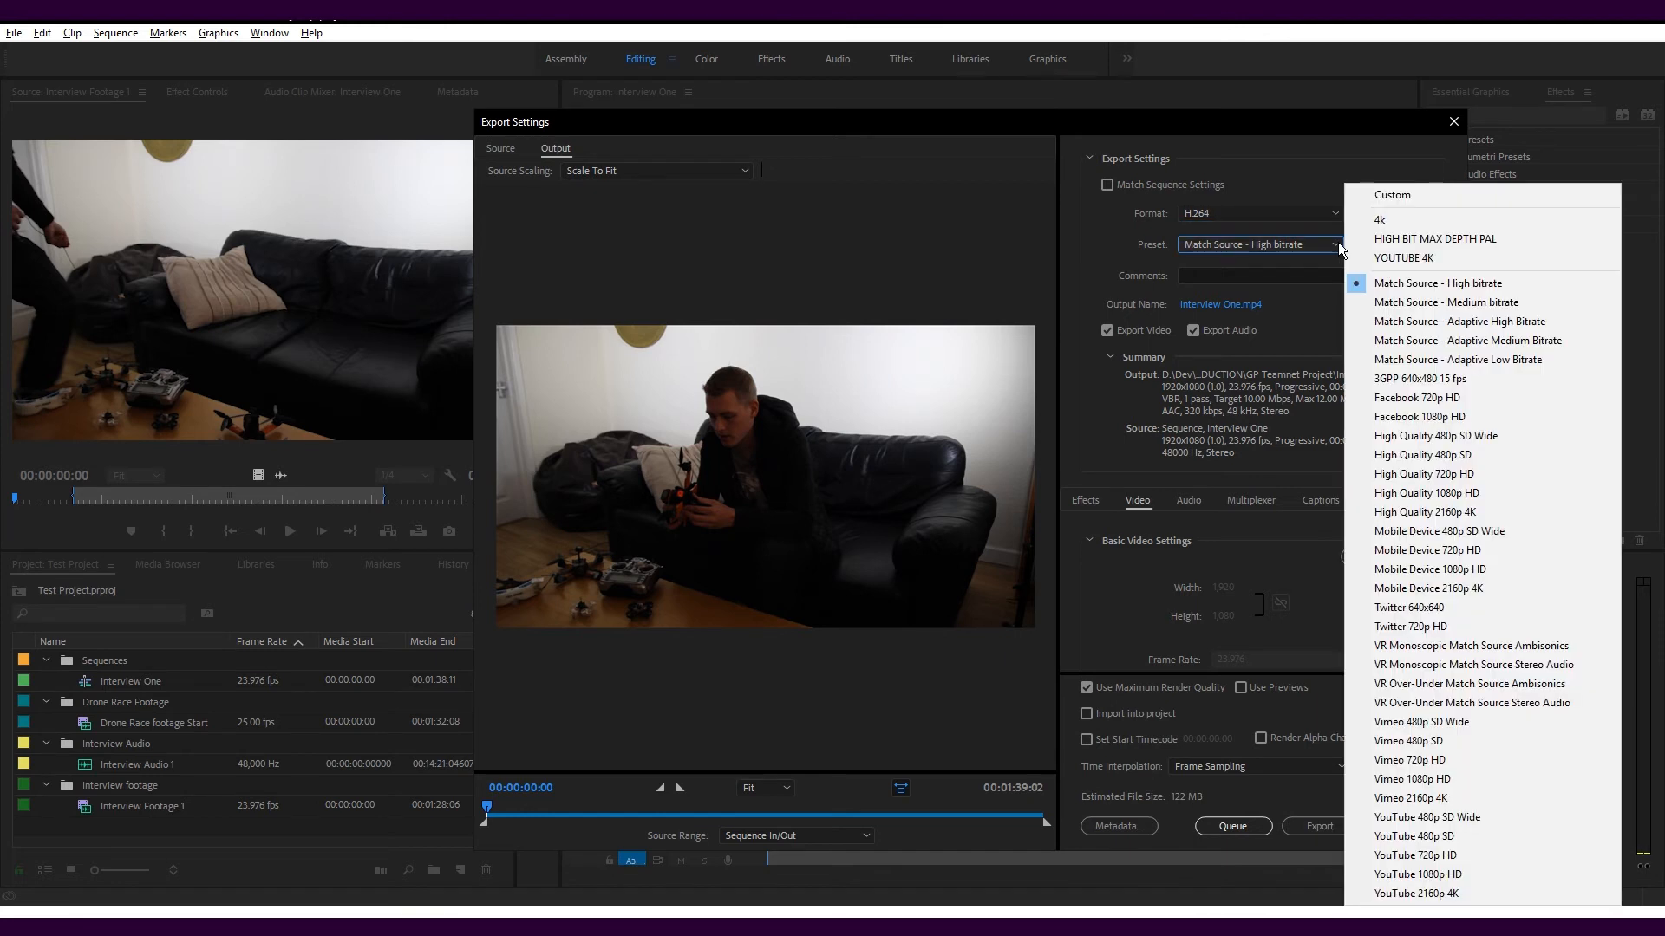
click(1340, 250)
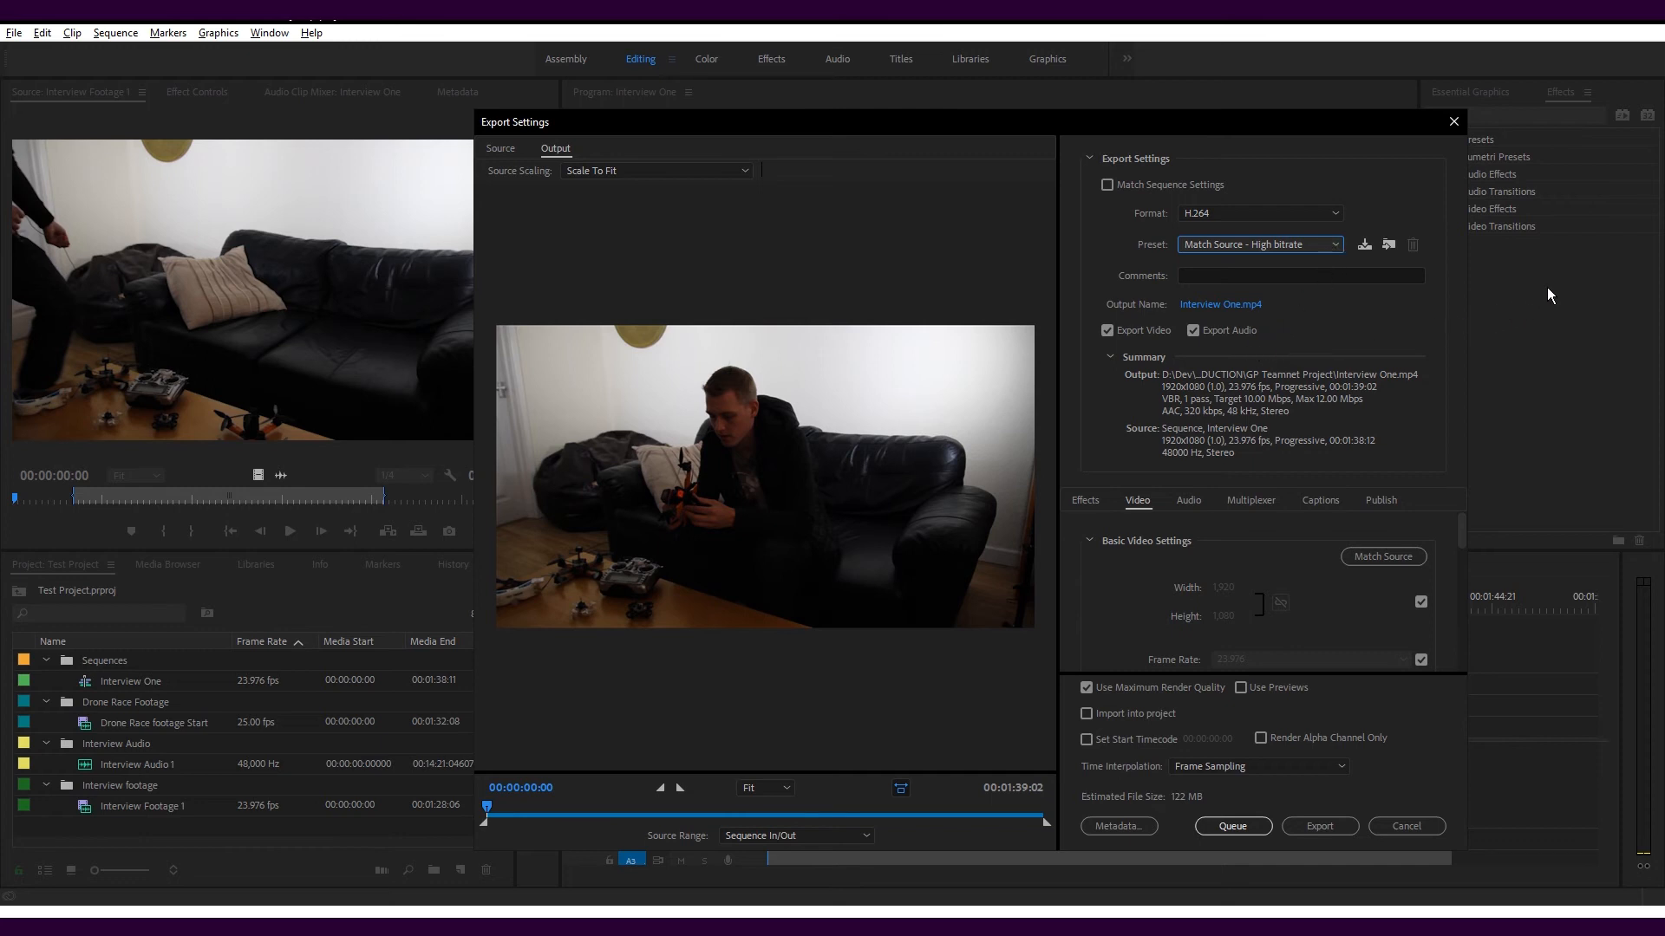
click(1240, 306)
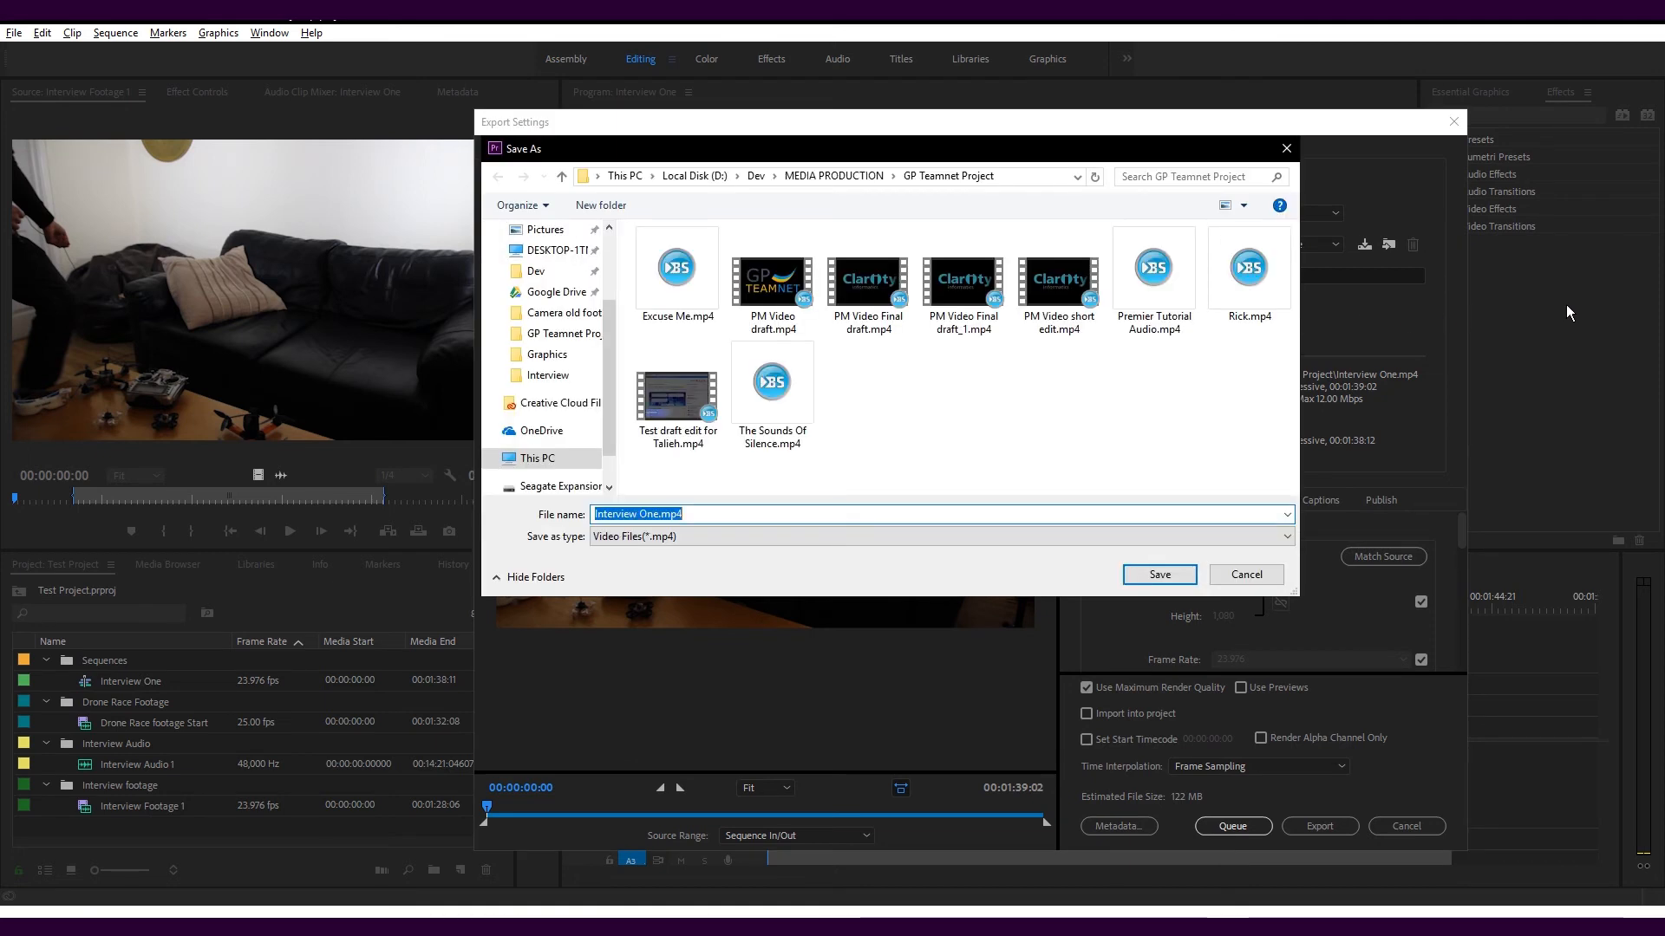
click(1158, 576)
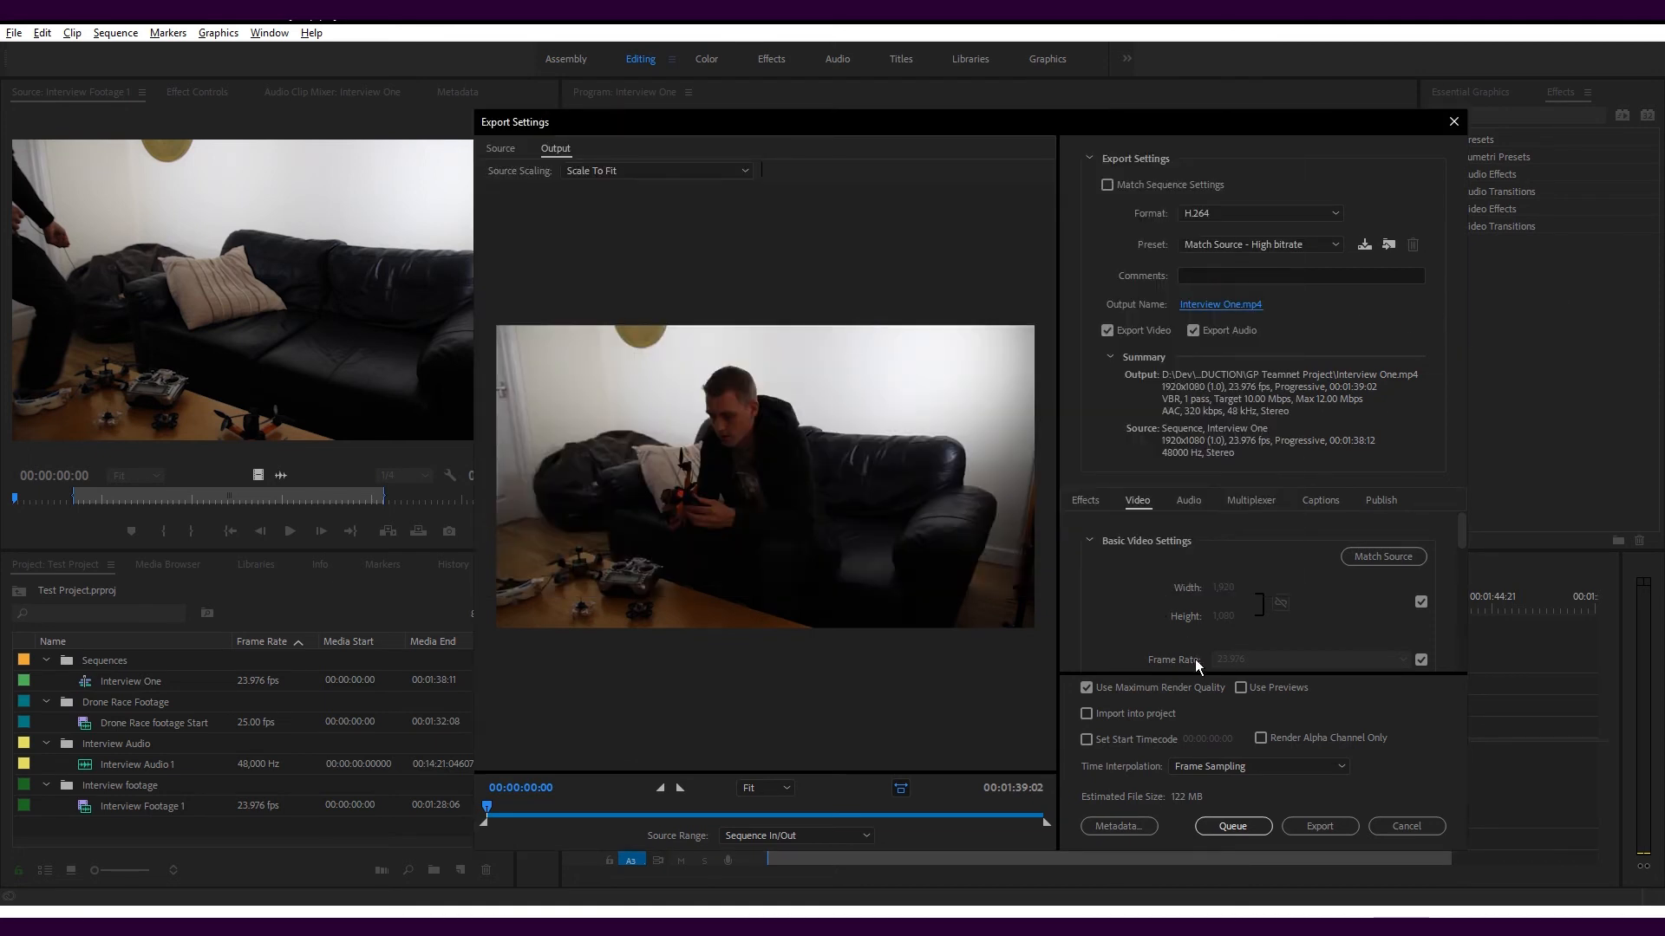
Review the video export settings with Use Maximum Render Quality enabled, and export the sequence
scroll(1429, 607, down, 3)
scroll(1429, 607, down, 5)
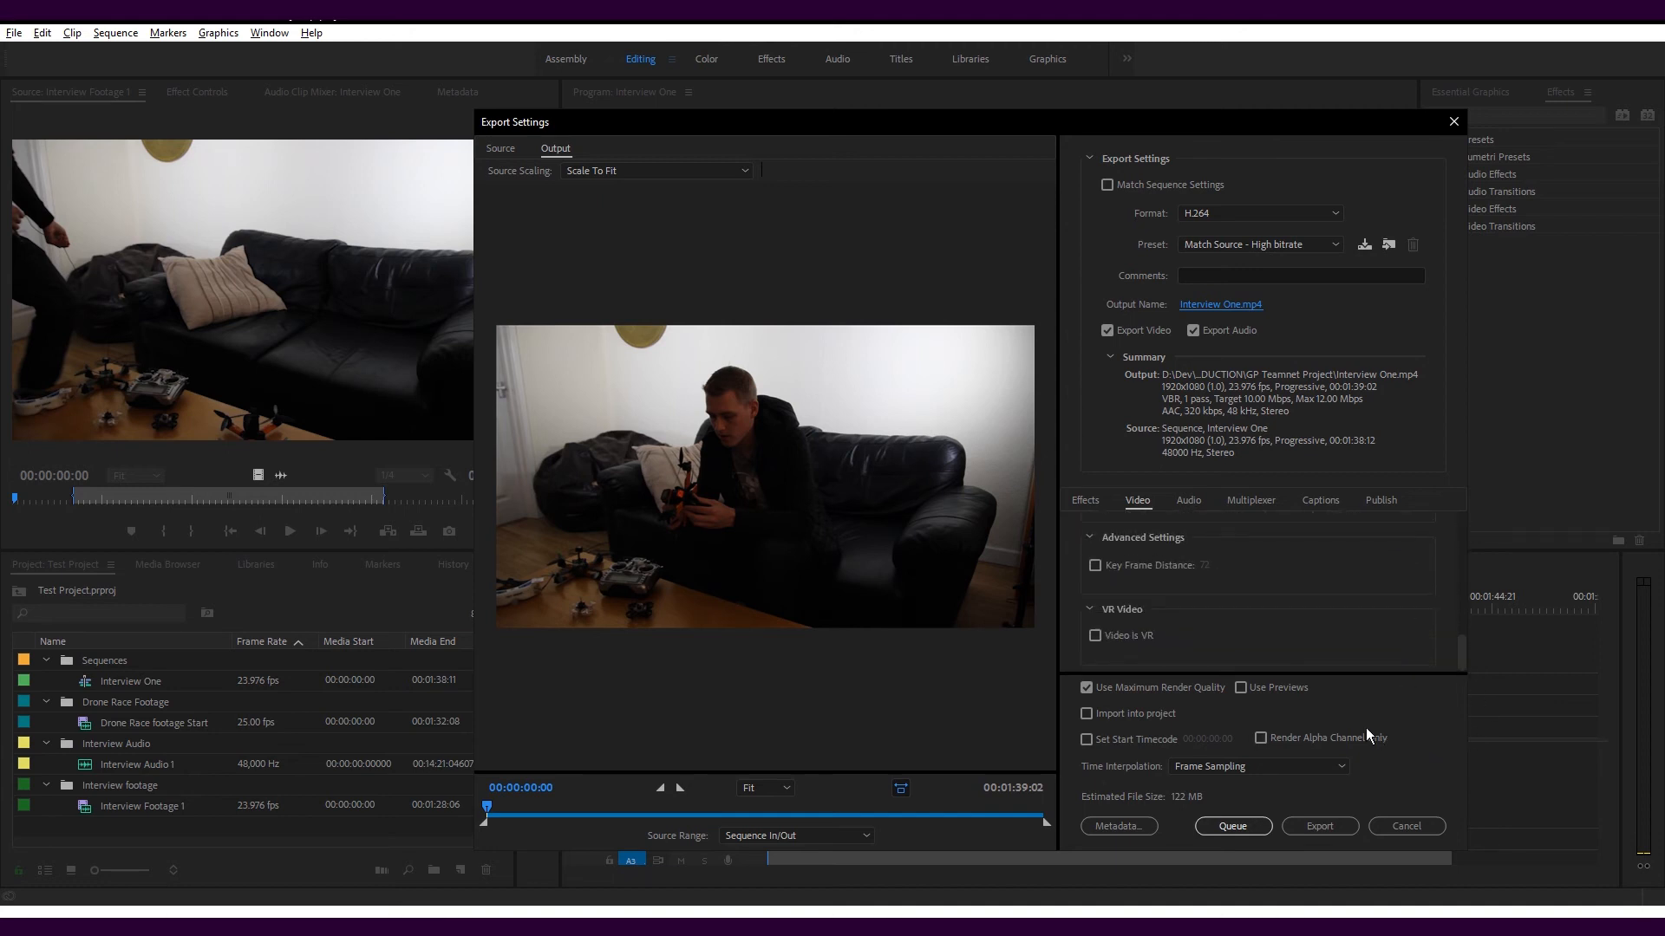
click(1098, 688)
scroll(1368, 572, up, 4)
scroll(1368, 569, up, 3)
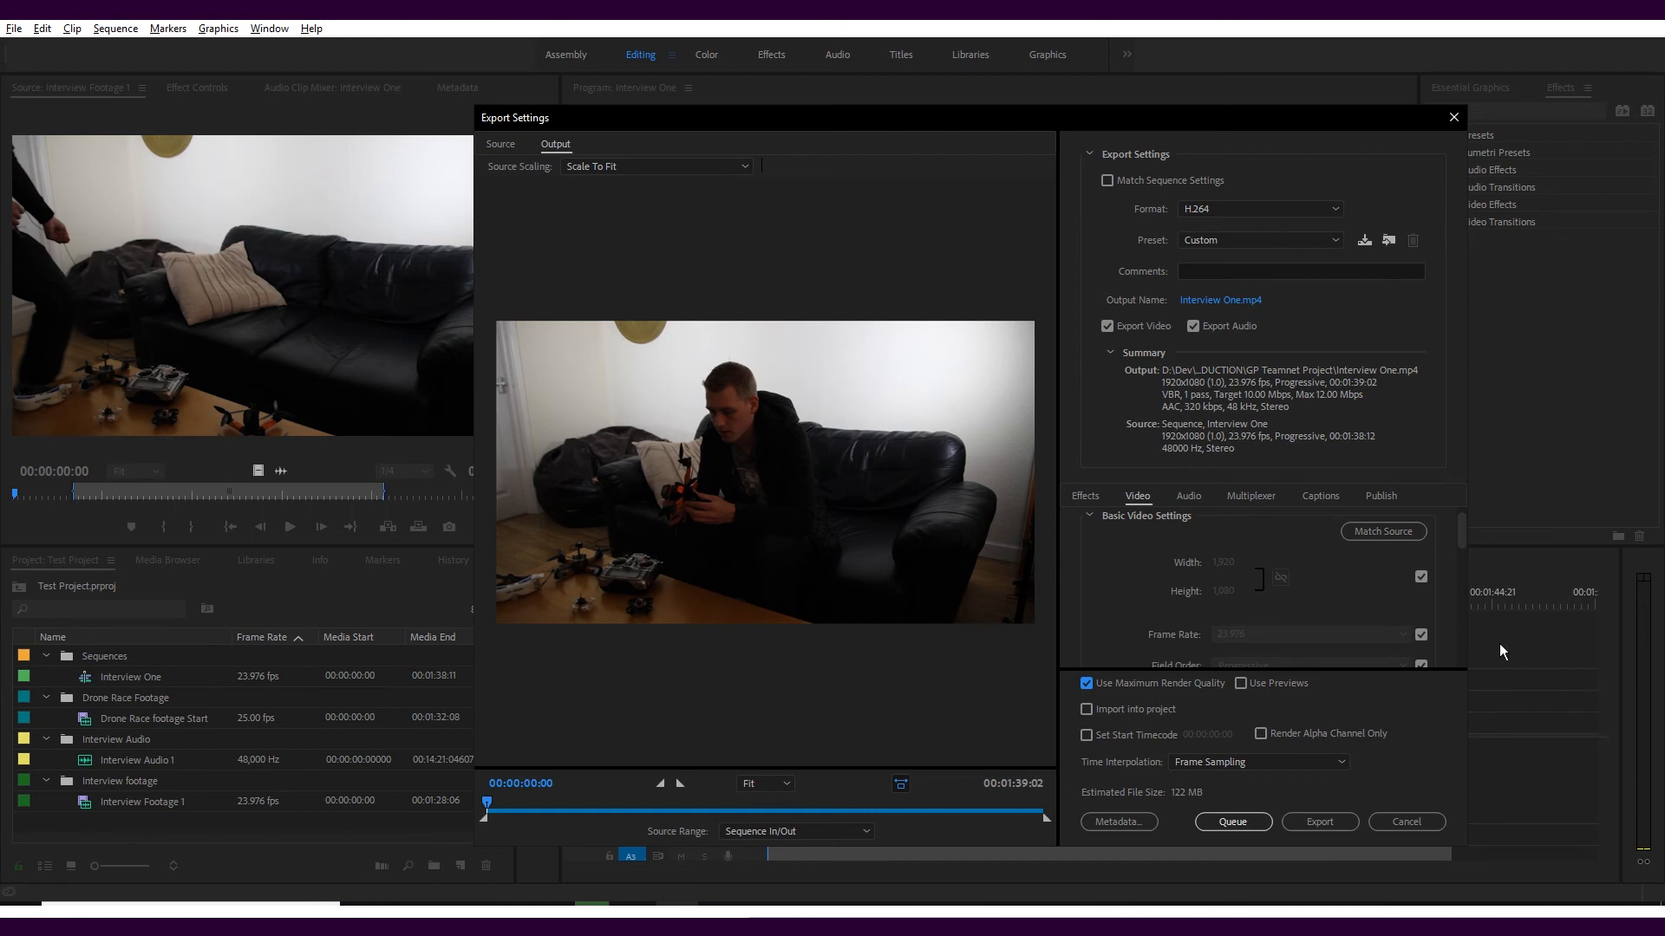
click(1345, 827)
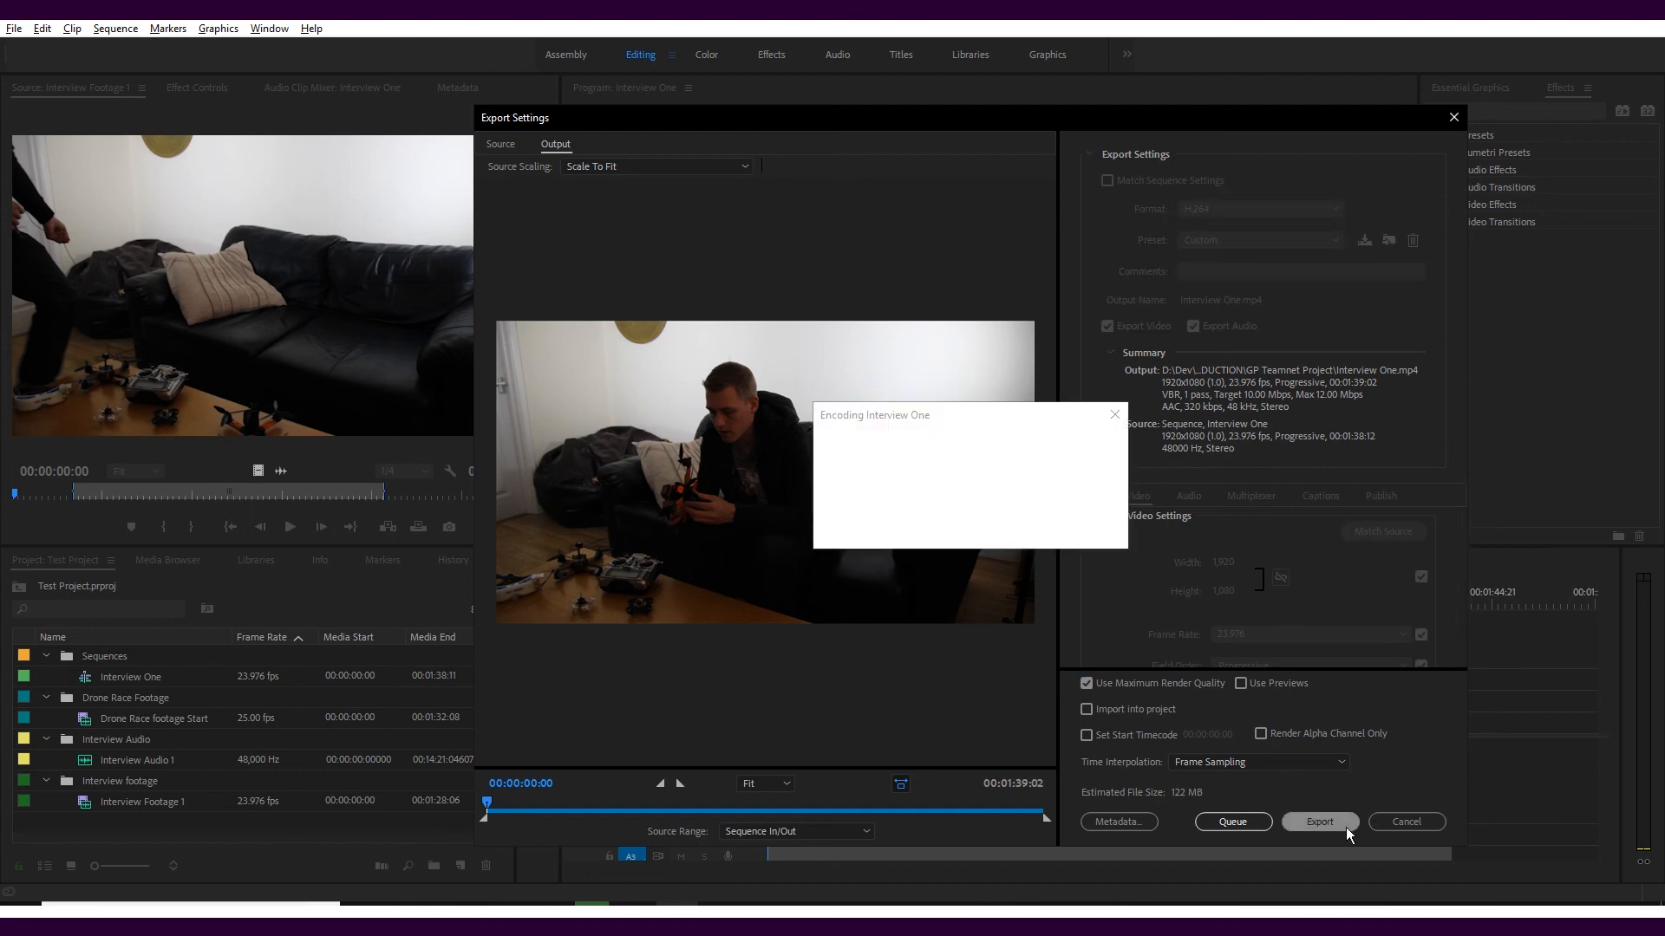